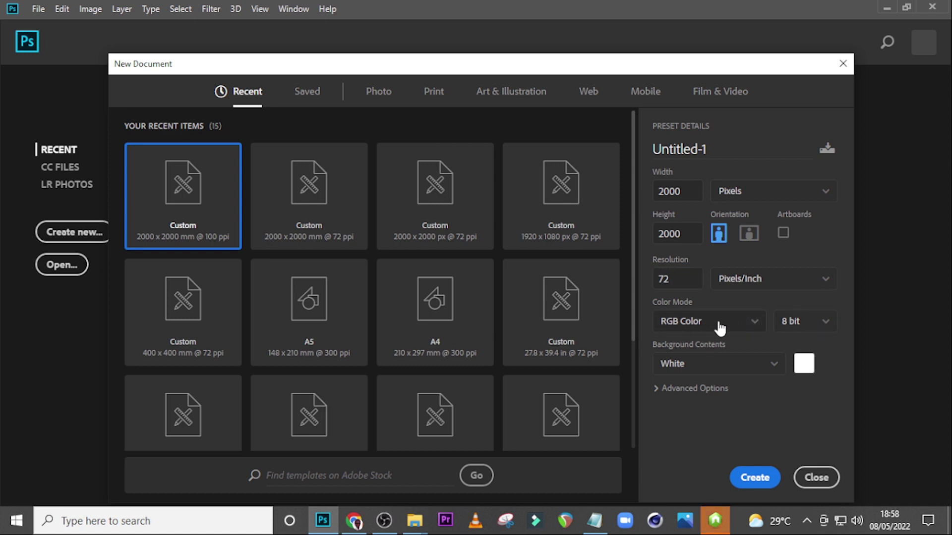
# - Create a 2000 x 2000 pixel, 72 ppi RGB document with a white background, named "coporate meeting flyer"
pyautogui.moveTo(657, 152); pyautogui.dragTo(626, 150)
pyautogui.write('cop')
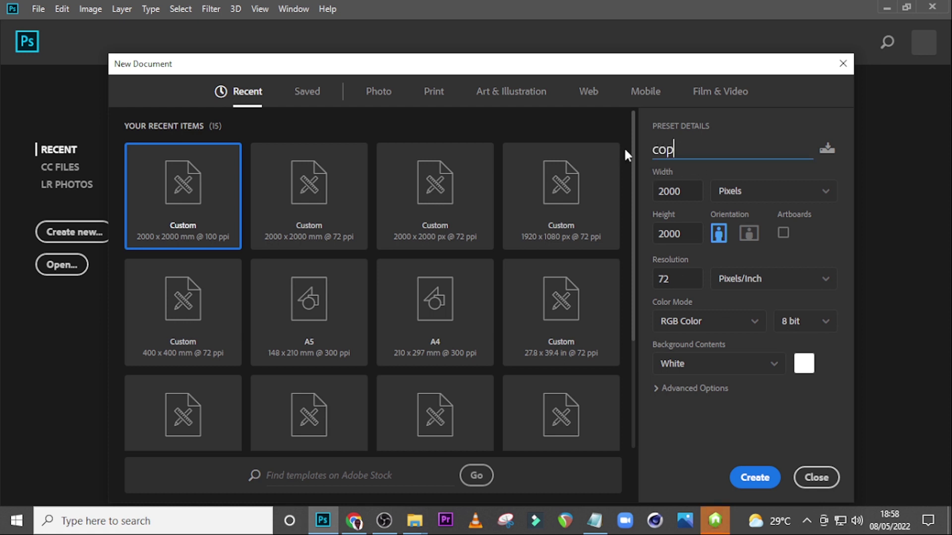
pyautogui.write('orate meeting f')
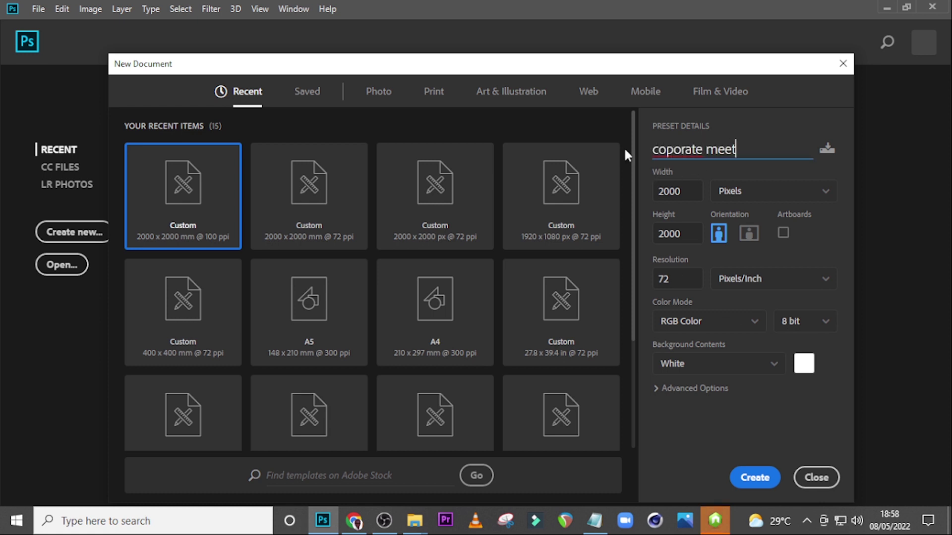
pyautogui.write('lyer')
pyautogui.click(753, 477)
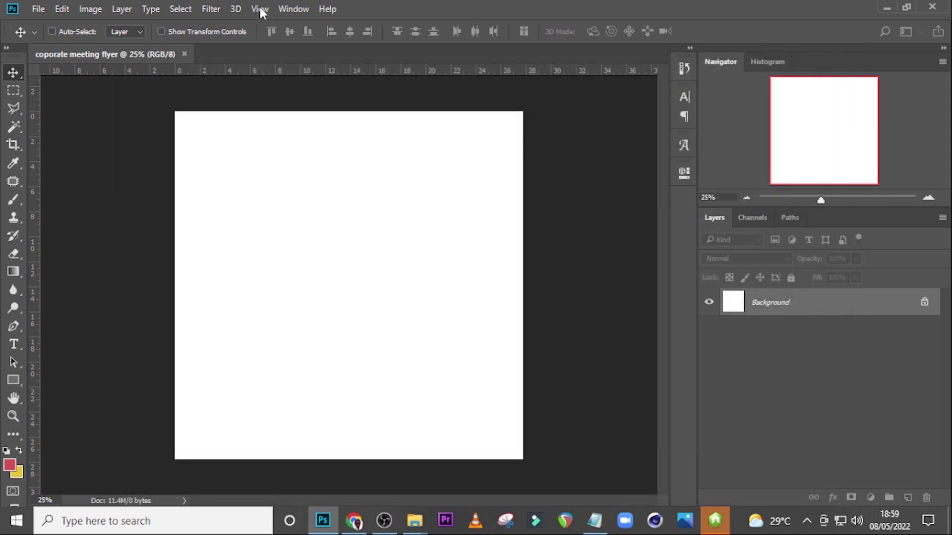
# - Add a guide layout with 4 columns, 4 rows and 1 in margins on all sides of the canvas
pyautogui.click(260, 7)
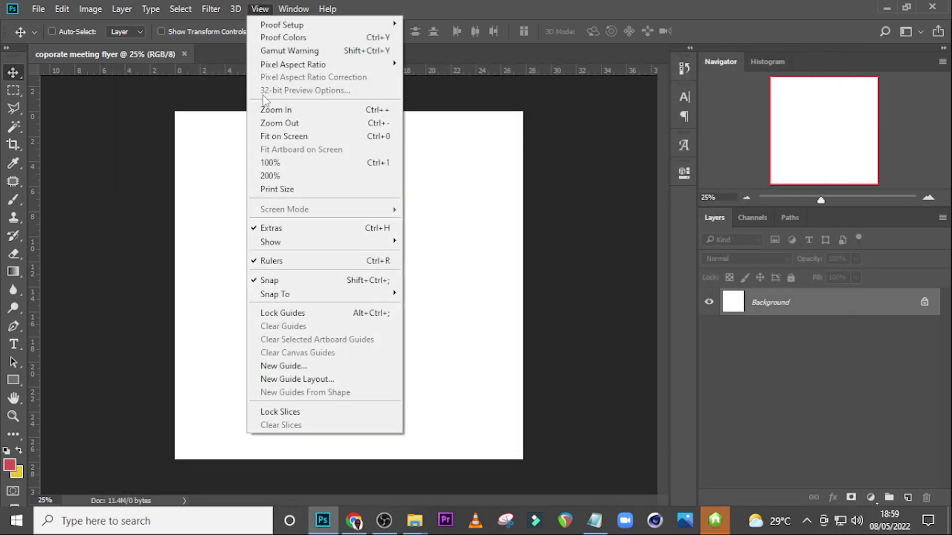
pyautogui.click(297, 380)
pyautogui.doubleClick(583, 225)
pyautogui.click(679, 226)
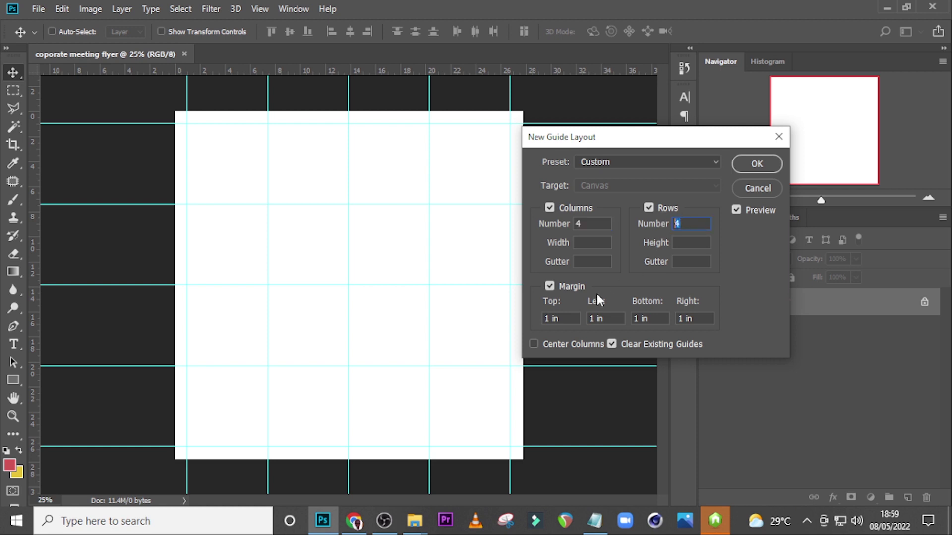
pyautogui.doubleClick(562, 317)
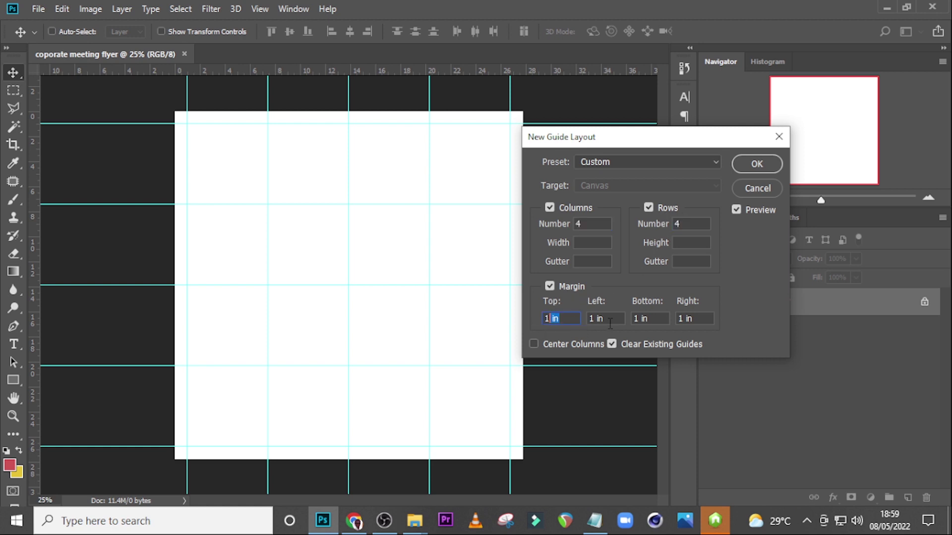
pyautogui.click(757, 164)
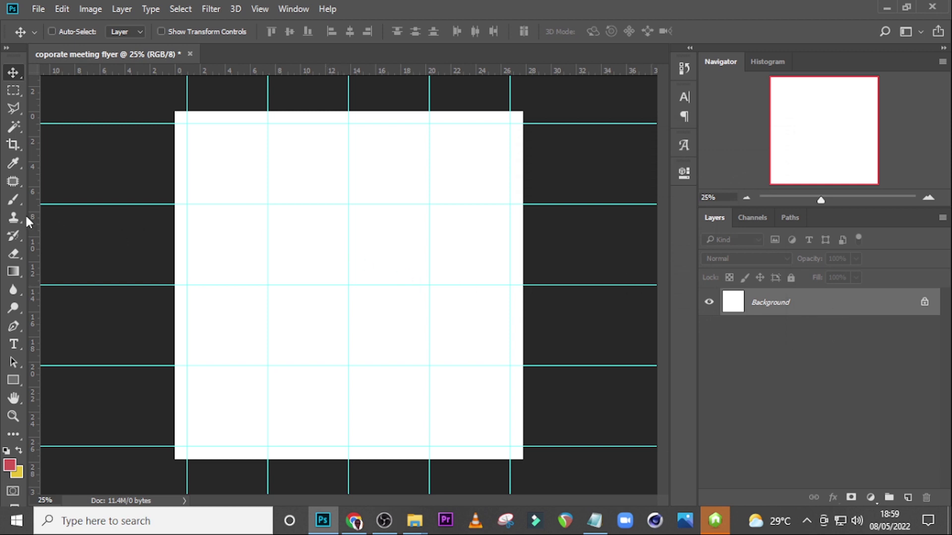
# - Draw a closed Pen path with an S-shaped curve across the canvas middle, enclosing the lower half, and convert it to a shape
pyautogui.click(14, 327)
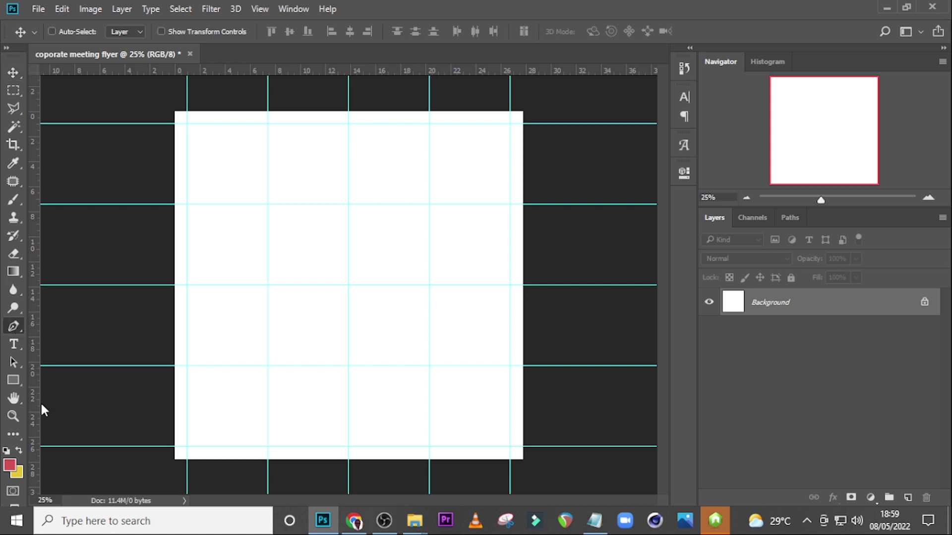
pyautogui.click(170, 278)
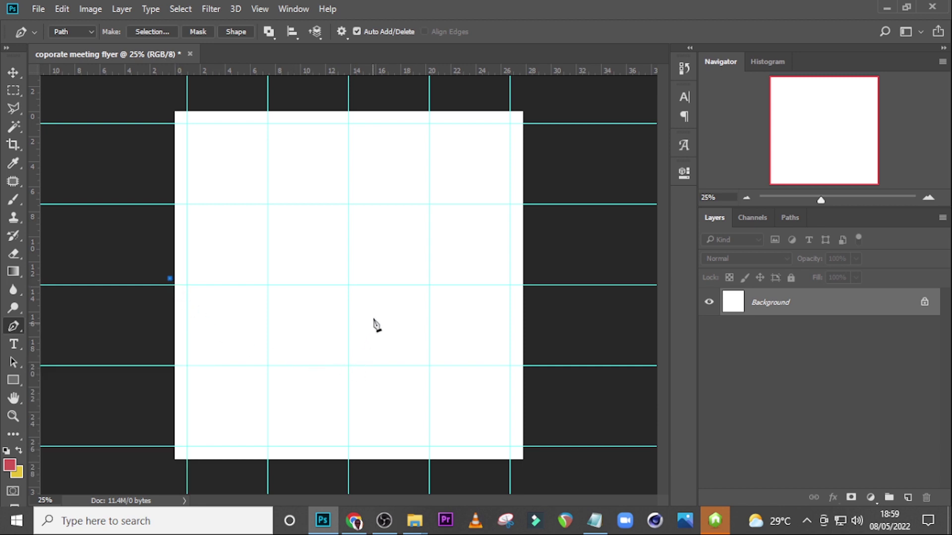
pyautogui.moveTo(383, 285); pyautogui.dragTo(451, 221)
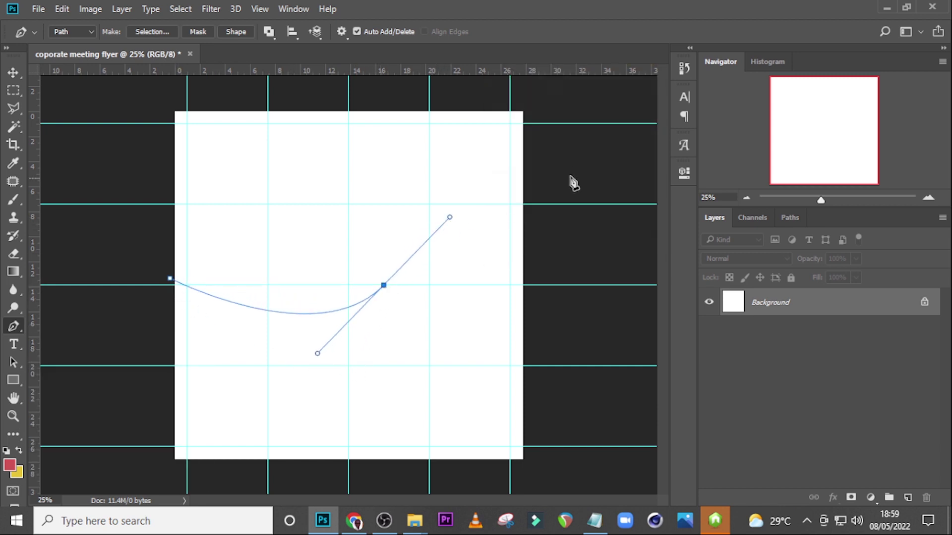
pyautogui.moveTo(596, 213); pyautogui.dragTo(682, 280)
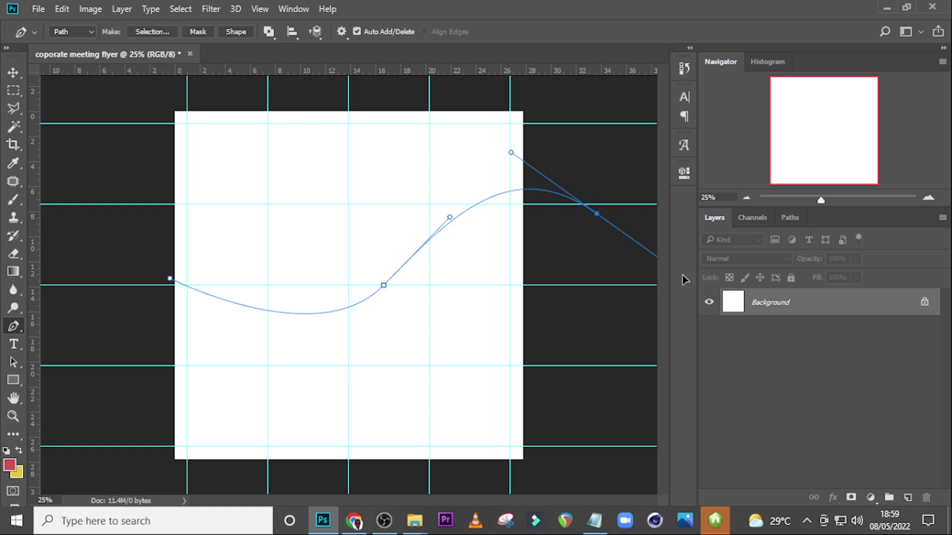
pyautogui.click(579, 486)
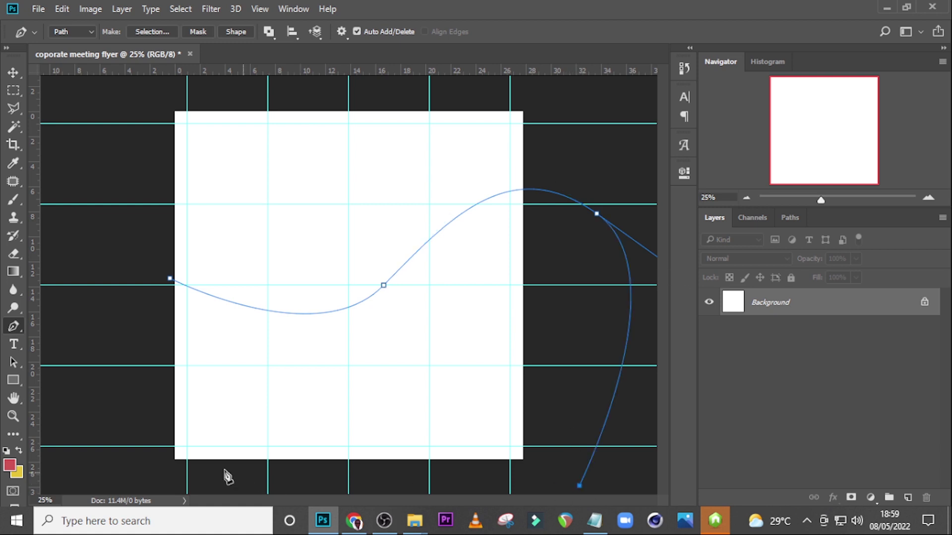
pyautogui.click(157, 481)
pyautogui.click(147, 272)
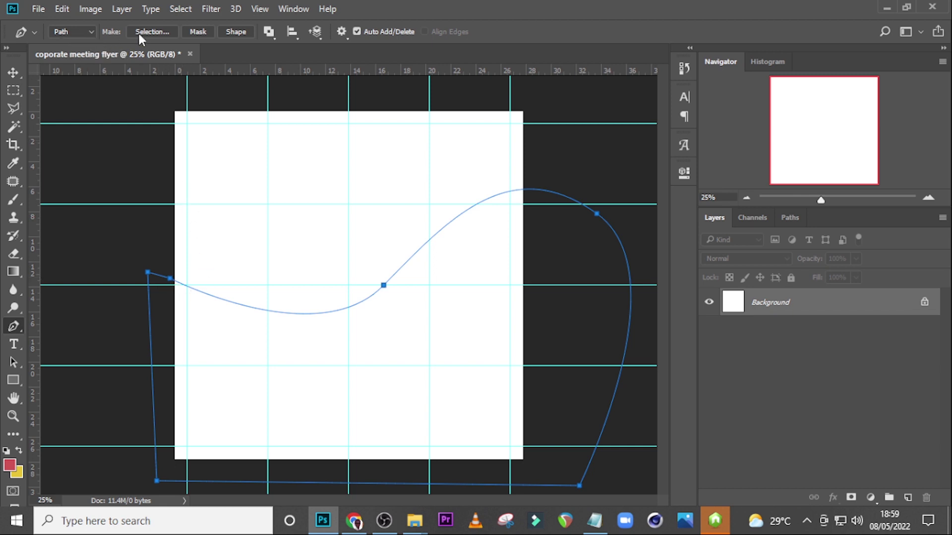
pyautogui.click(232, 33)
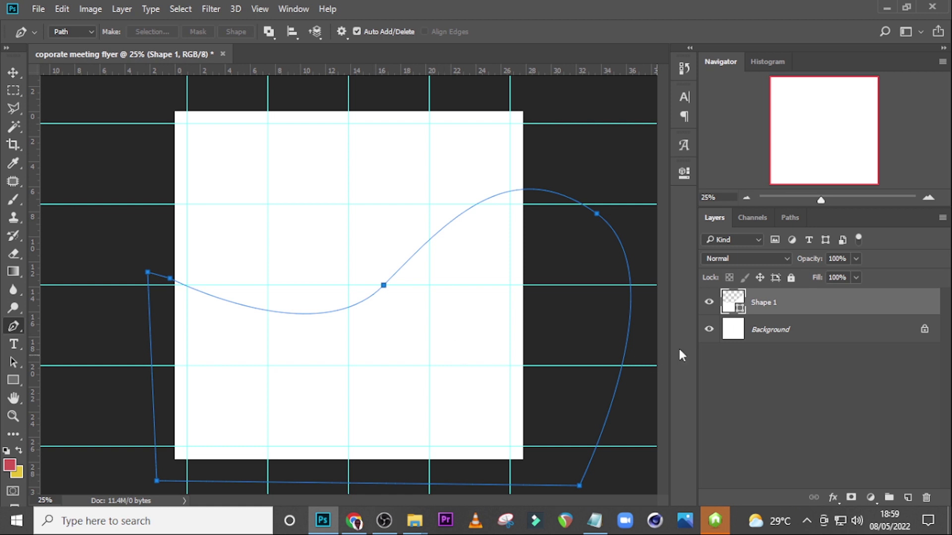
# - Set the wave shape's fill colour to d8bb18
pyautogui.doubleClick(732, 302)
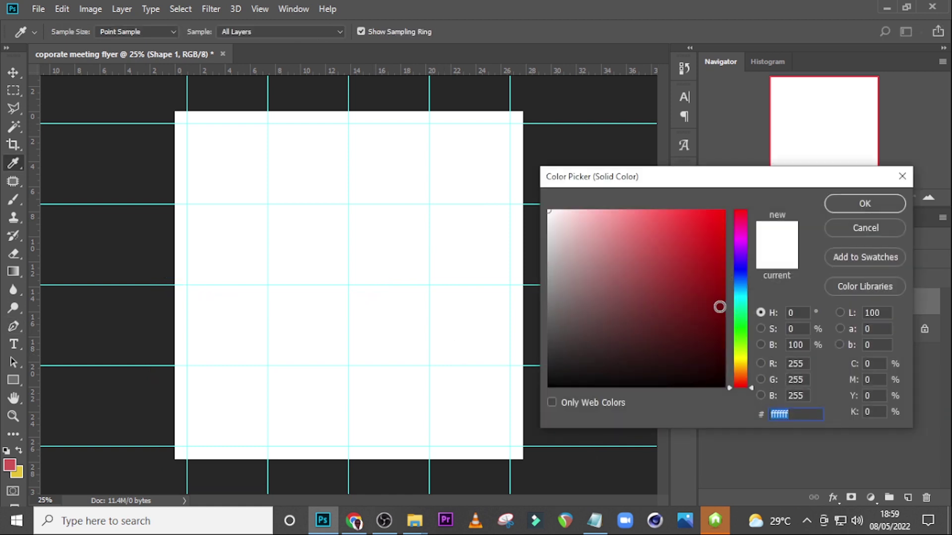
pyautogui.write('d8')
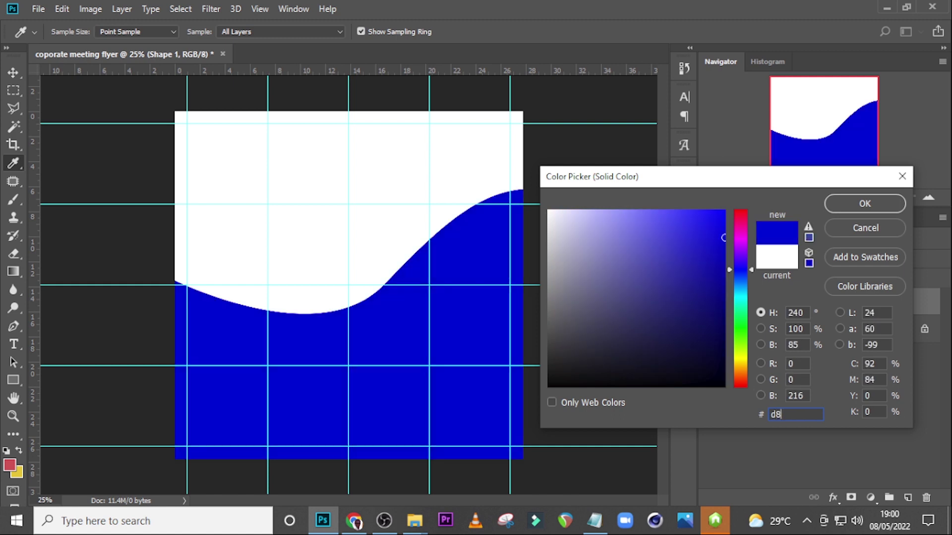
pyautogui.write('bb18')
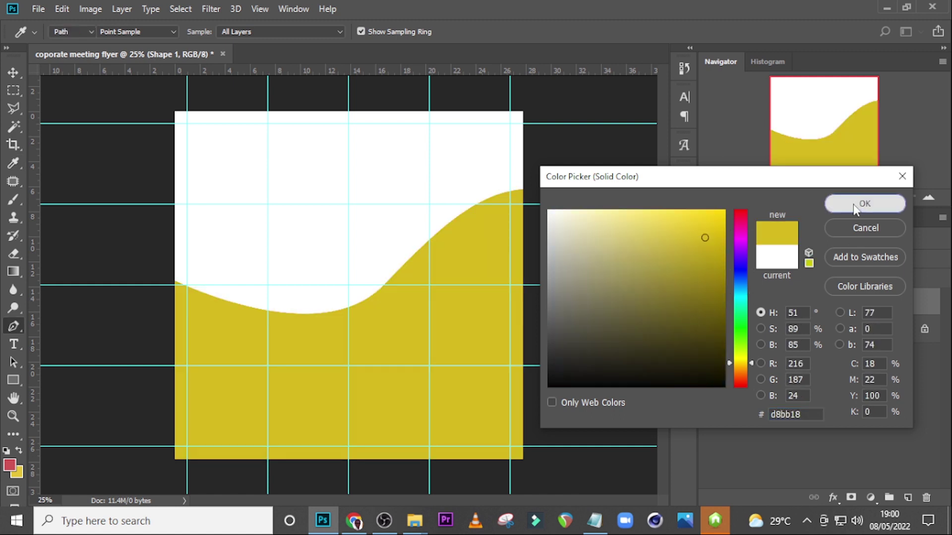
pyautogui.click(862, 203)
# - Duplicate the yellow wave shape and set the copy's fill colour to 07091b
pyautogui.hotkey('ctrl', 'j')
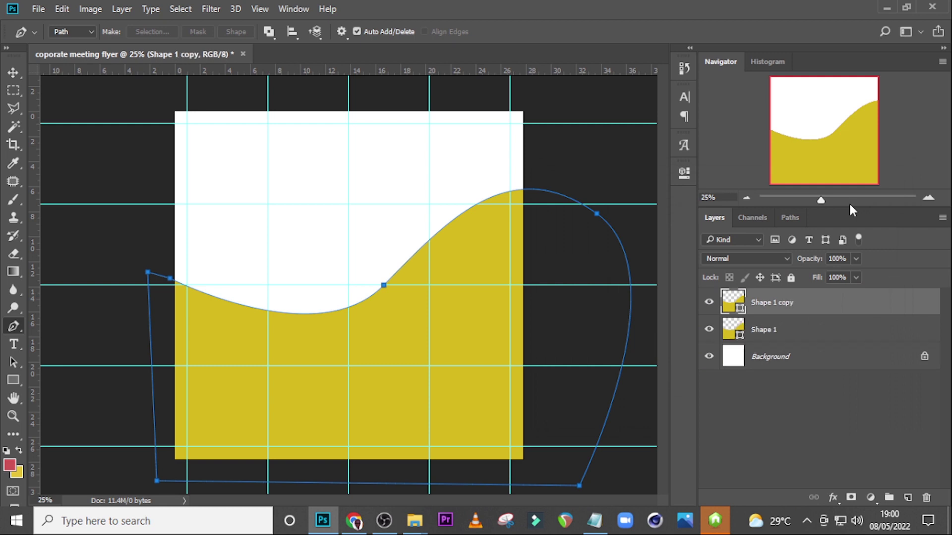
pyautogui.doubleClick(735, 308)
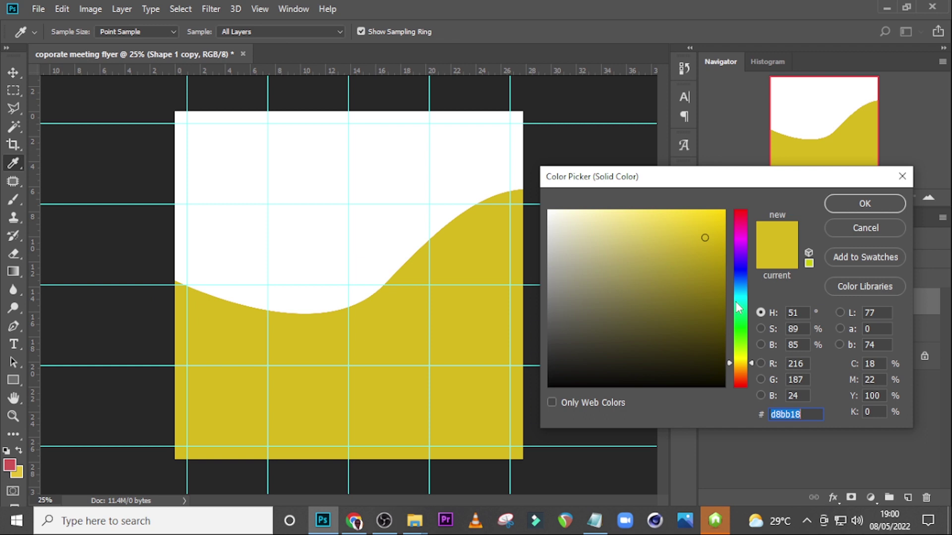
pyautogui.write('07')
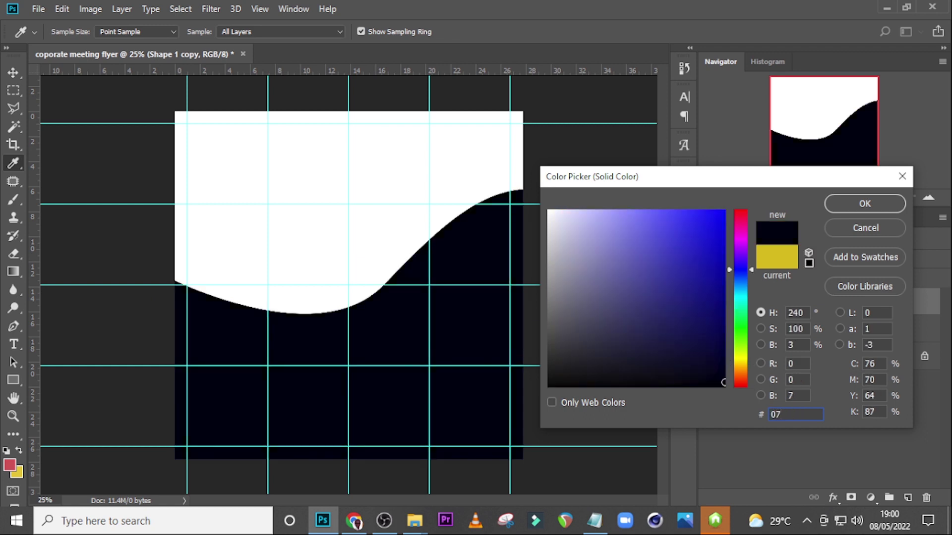
pyautogui.write('0')
pyautogui.write('91b')
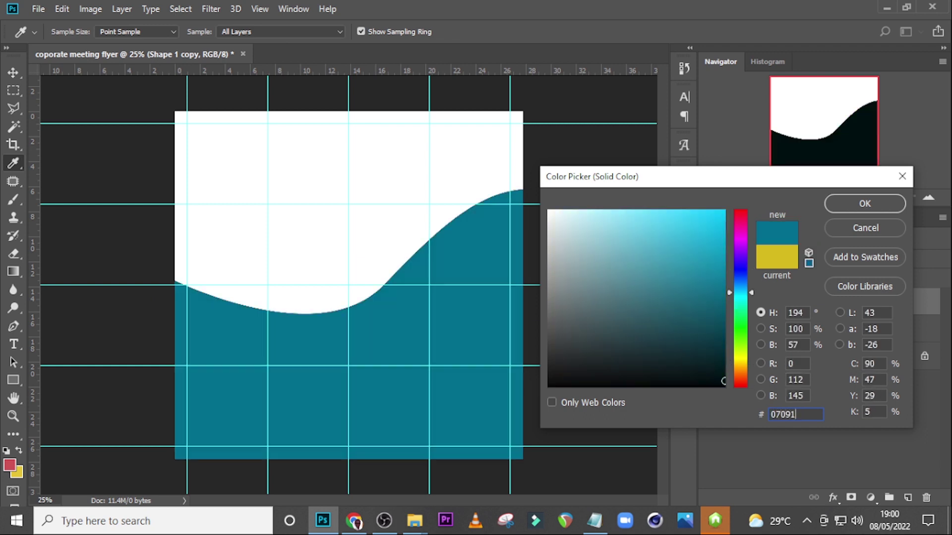
pyautogui.click(865, 204)
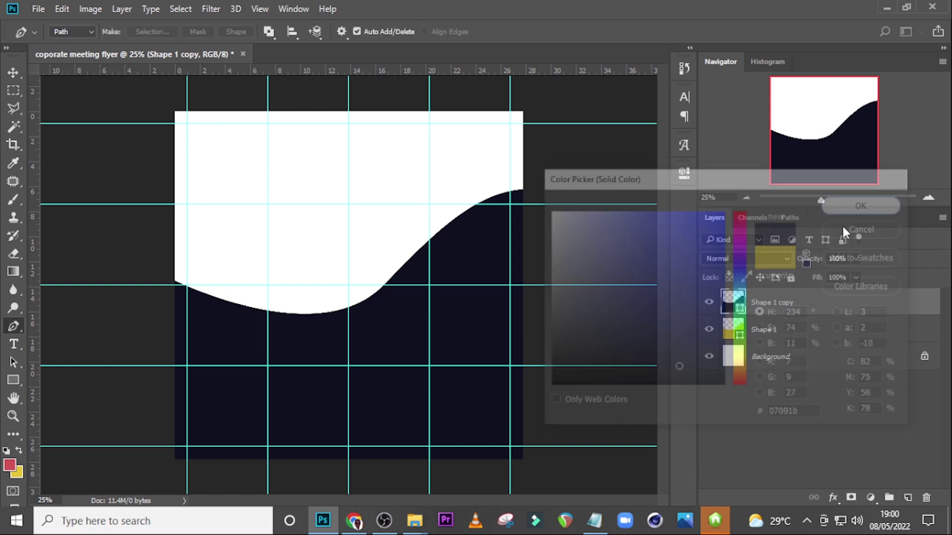
# - Nudge the dark wave copy slightly down so a thin yellow strip shows along the curve
pyautogui.press('v')
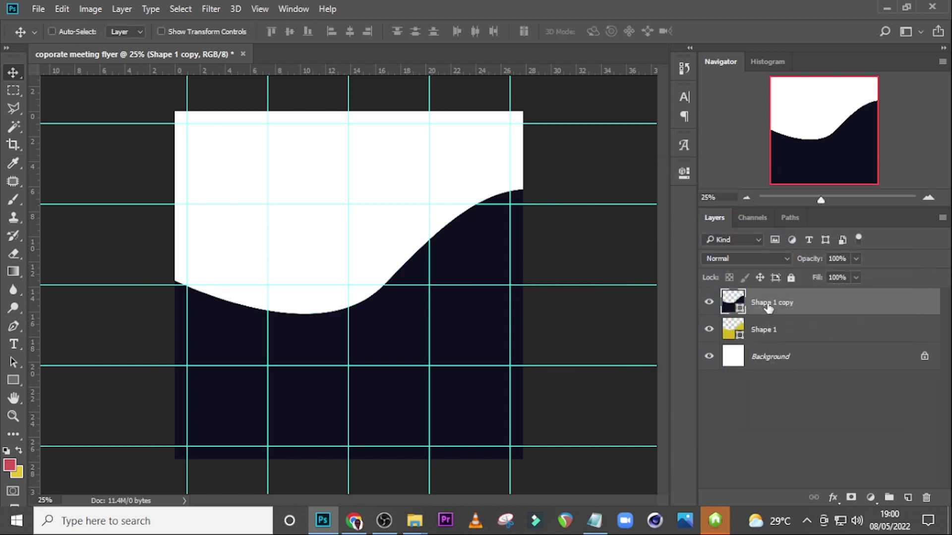
pyautogui.press('Down')
pyautogui.press('Down')
pyautogui.press('Down')
pyautogui.press('Down')
pyautogui.press('Down')
pyautogui.press('Down')
pyautogui.press('Down')
pyautogui.press('Down')
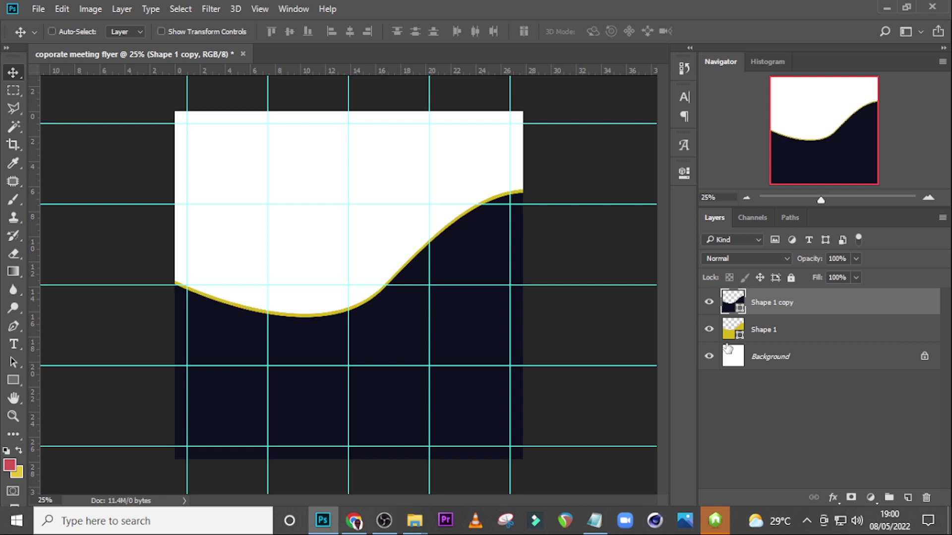
# - Free-transform the dark wave copy, nudging it up about 12 px and rotating it slightly
pyautogui.press('ctrl')
pyautogui.hotkey('ctrl', 't')
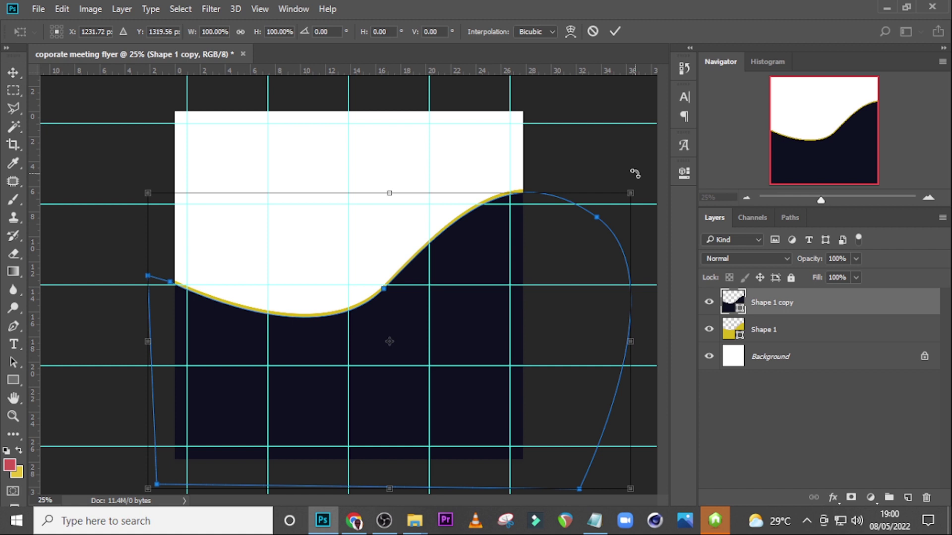
pyautogui.press('Up')
pyautogui.press('Up')
pyautogui.press('Up')
pyautogui.press('Up')
pyautogui.press('Up')
pyautogui.press('Up')
pyautogui.press('Up')
pyautogui.press('Up')
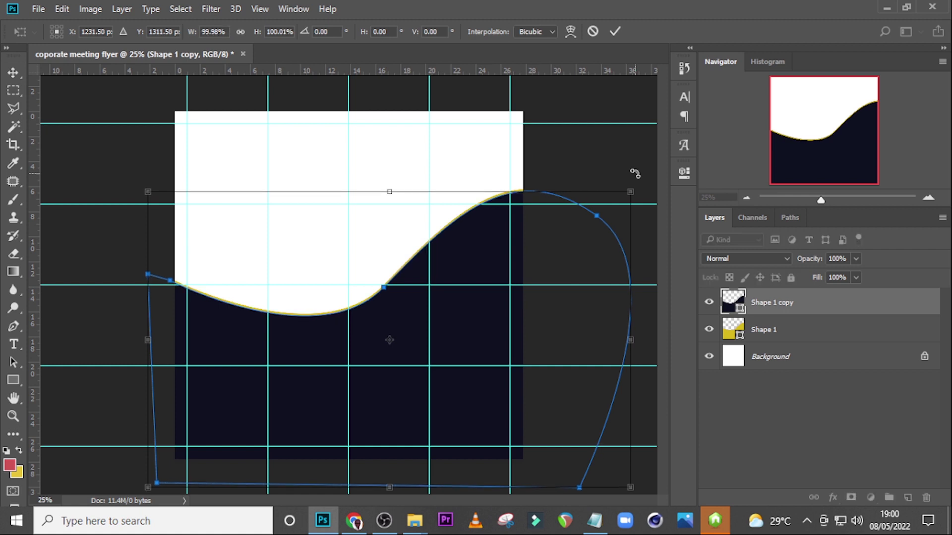
pyautogui.press('Up')
pyautogui.press('Up')
pyautogui.press('Up')
pyautogui.press('Up')
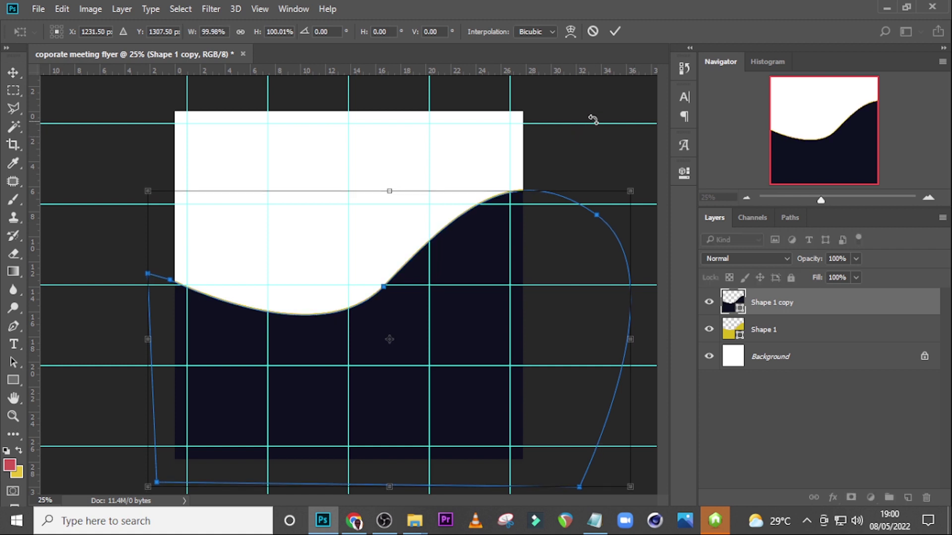
pyautogui.moveTo(623, 154); pyautogui.dragTo(623, 148)
pyautogui.press('Return')
# - Free-transform the yellow Shape 1, narrowing it from its right side and rotating it slightly to give the accent strip a varying thickness
pyautogui.click(763, 330)
pyautogui.hotkey('ctrl', 't')
pyautogui.moveTo(630, 337); pyautogui.dragTo(605, 341)
pyautogui.moveTo(595, 164); pyautogui.dragTo(597, 157)
pyautogui.press('Return')
# - Group the two wave shape layers and name the group BG
pyautogui.click(774, 303)
pyautogui.keyDown('shift'); pyautogui.click(782, 334); pyautogui.keyUp('shift')
pyautogui.hotkey('ctrl', 'g')
pyautogui.doubleClick(765, 299)
pyautogui.write('bg')
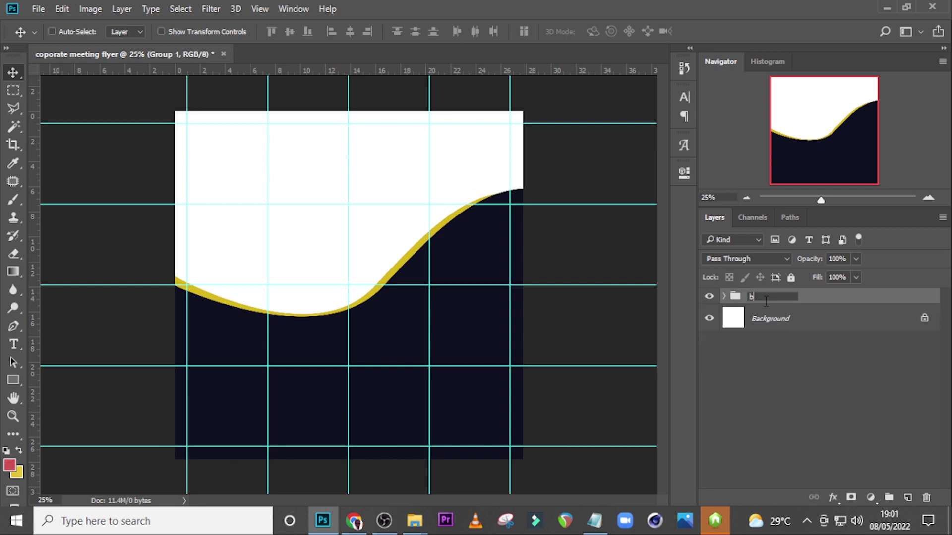
pyautogui.press('BackSpace')
pyautogui.write('BG')
pyautogui.press('Return')
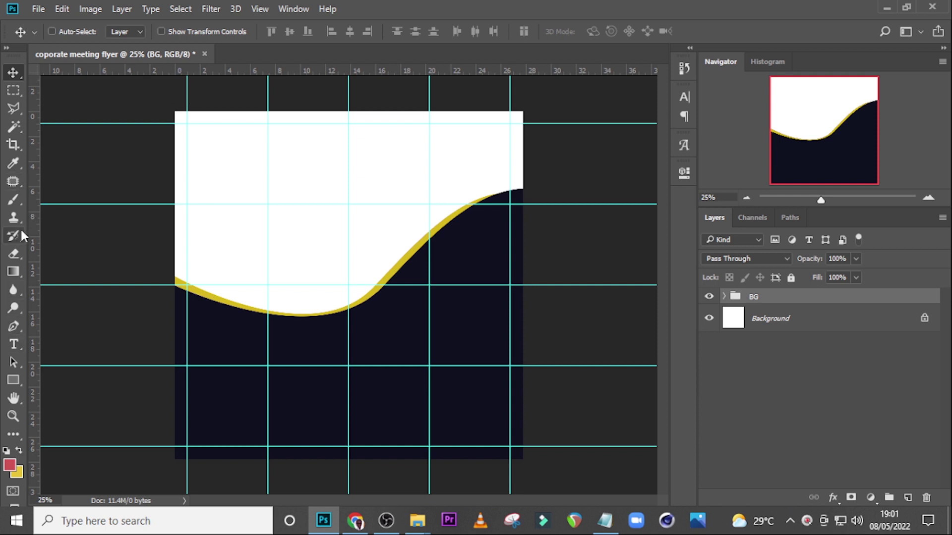
# - Activate the Brush tool, collapse the General Brushes preset folder, and open the Brush Settings
pyautogui.press('b')
pyautogui.rightClick(15, 201)
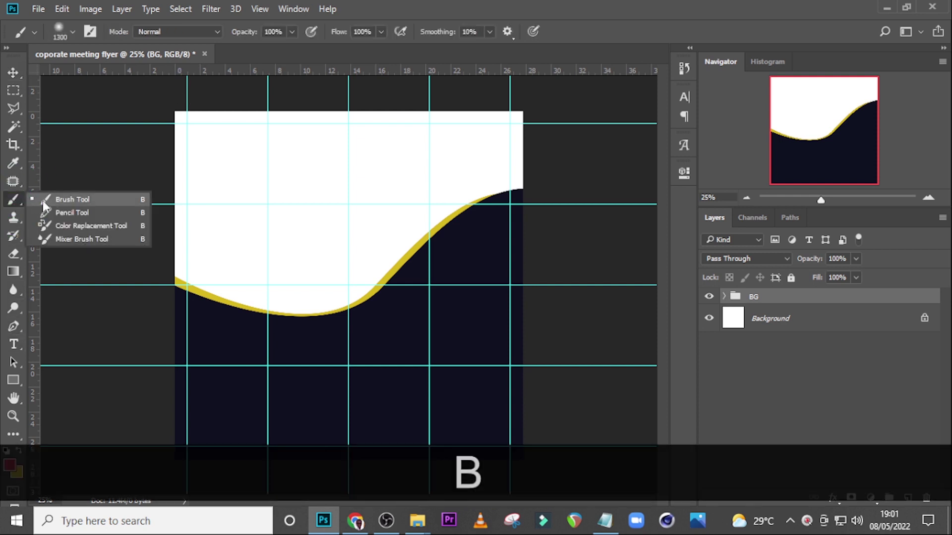
pyautogui.click(59, 200)
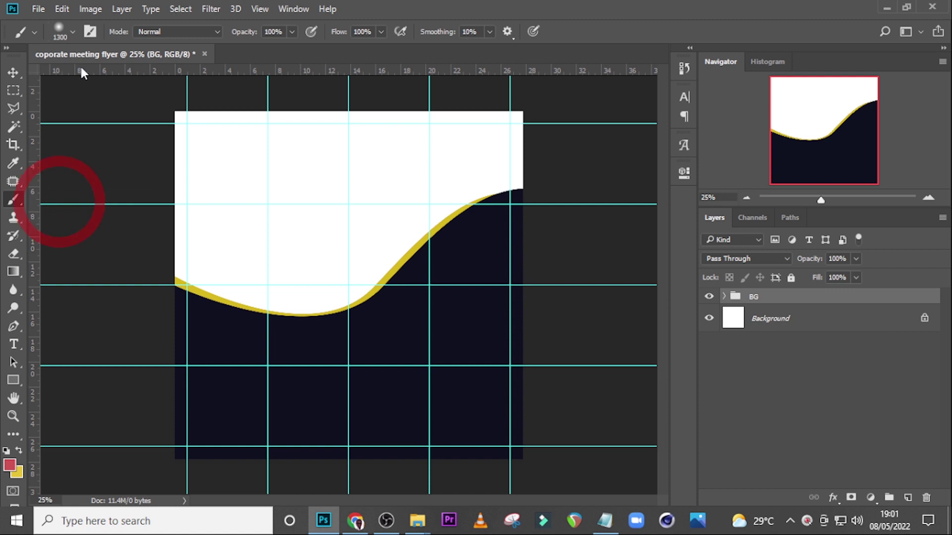
pyautogui.click(69, 28)
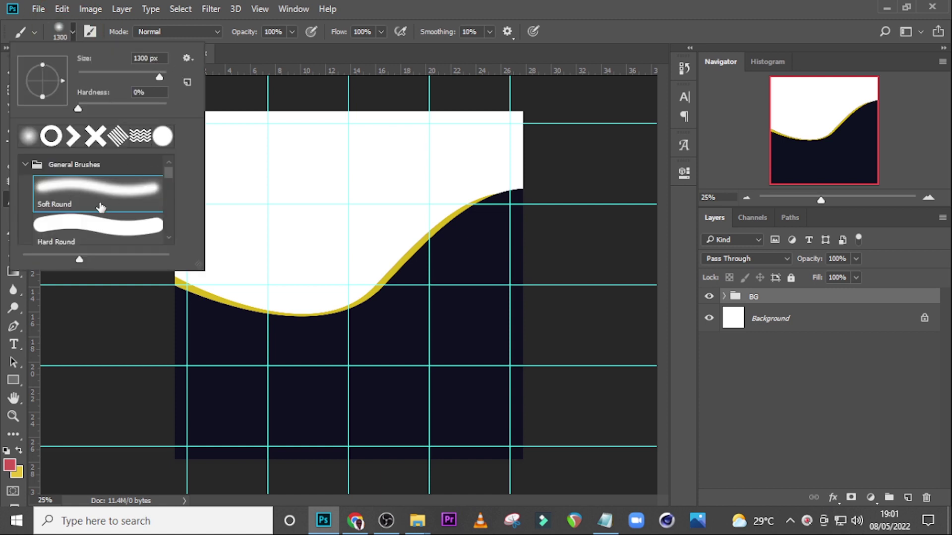
pyautogui.click(25, 164)
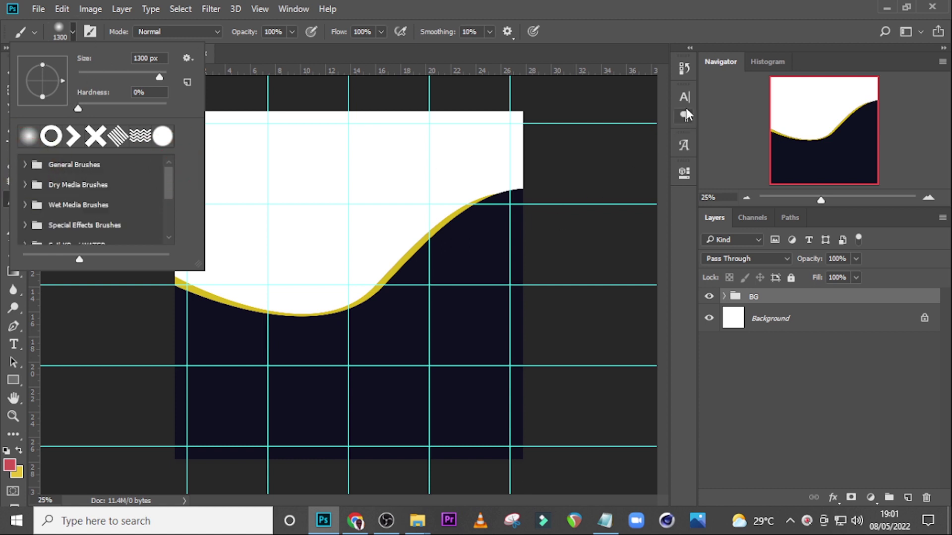
pyautogui.click(292, 9)
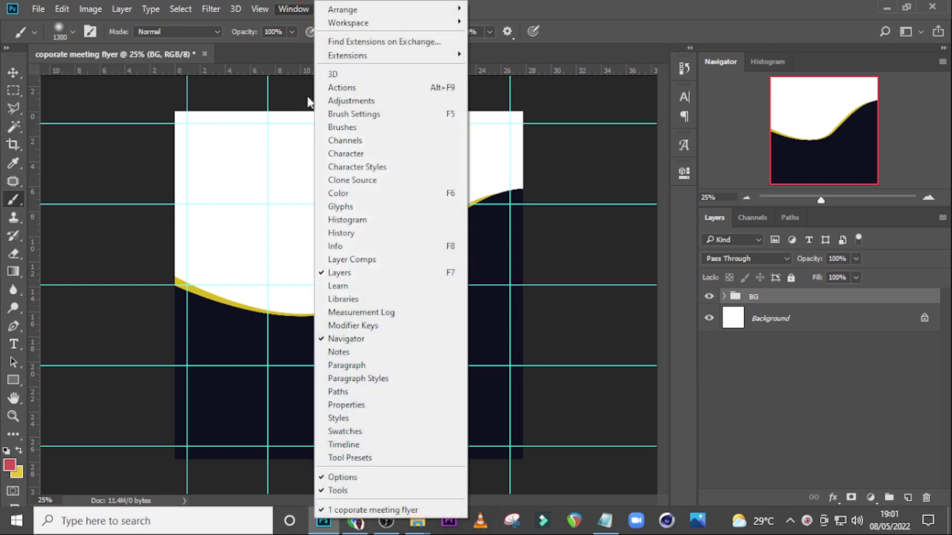
pyautogui.click(354, 115)
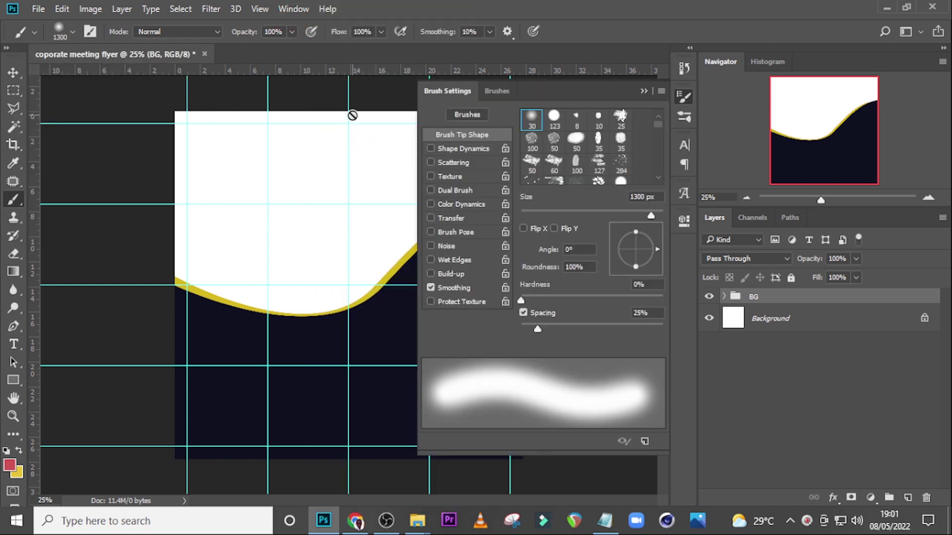
# - Choose the 201 px wavy-lines brush tip for the Brush tool
pyautogui.moveTo(657, 124); pyautogui.dragTo(658, 146)
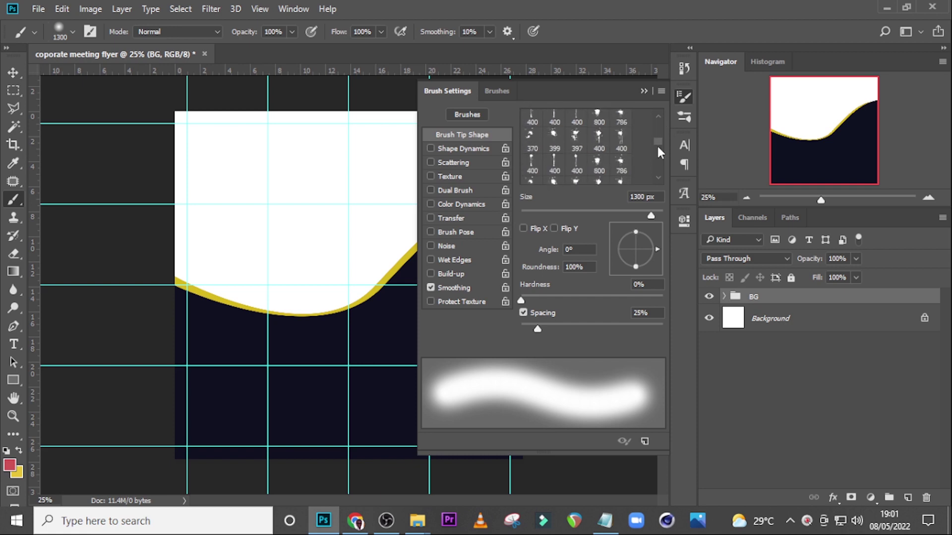
pyautogui.click(657, 172)
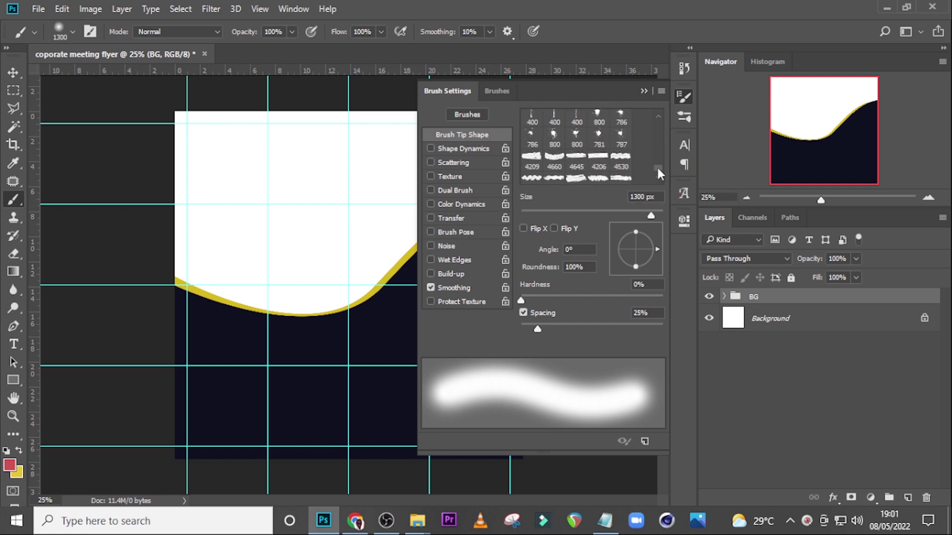
pyautogui.scroll(-3, 659, 168)
pyautogui.click(657, 151)
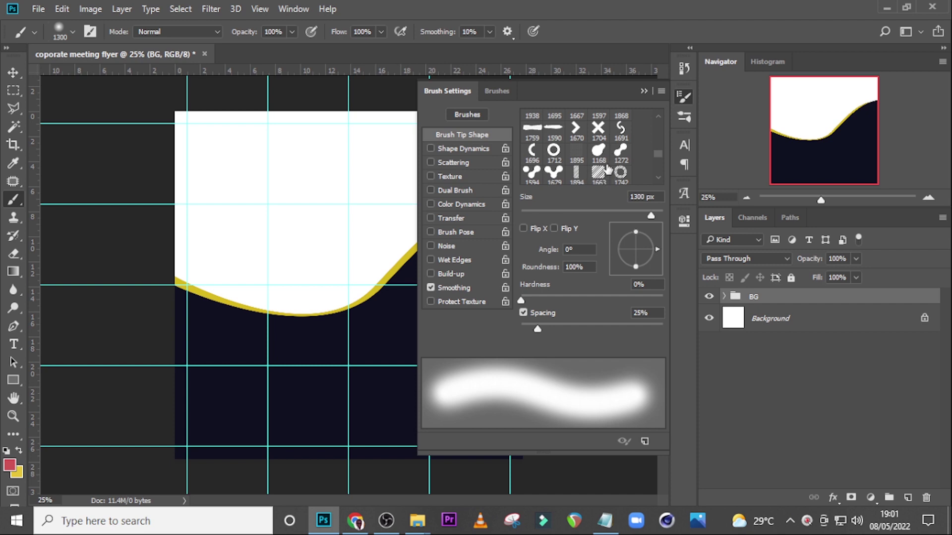
pyautogui.scroll(1, 607, 143)
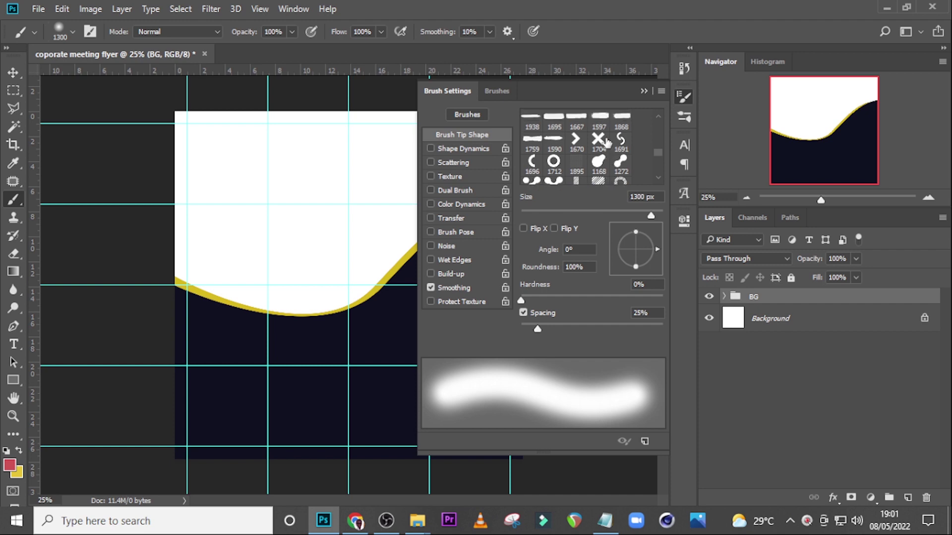
pyautogui.scroll(-1, 606, 146)
pyautogui.scroll(-1, 606, 153)
pyautogui.click(554, 169)
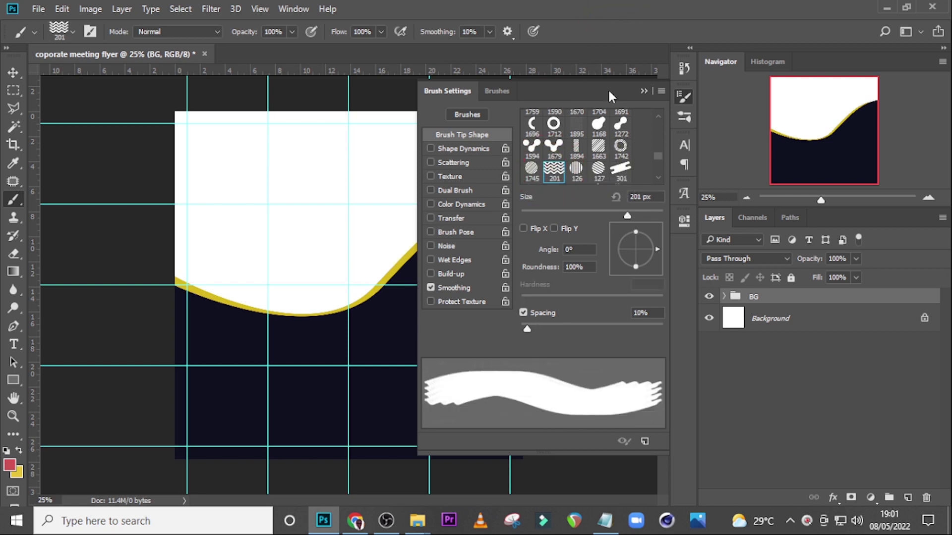
pyautogui.click(644, 91)
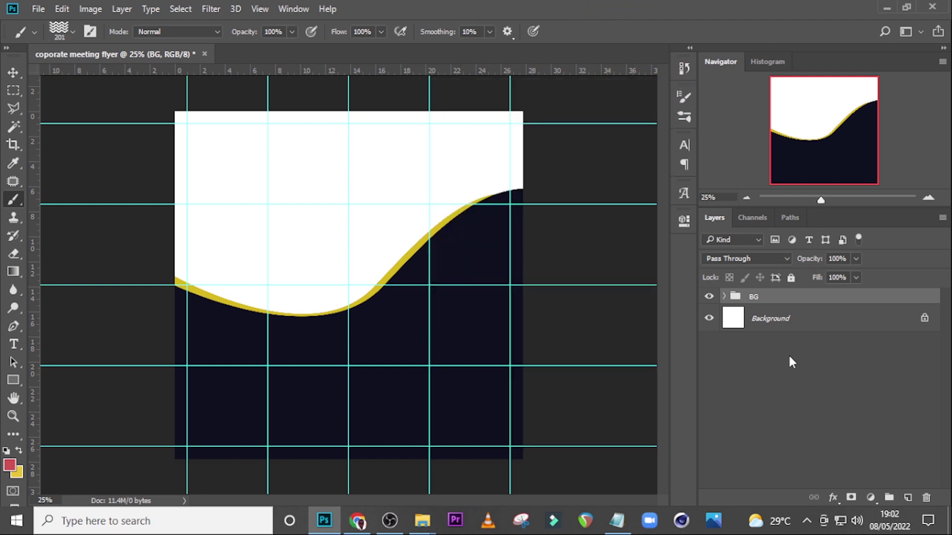
# - Add a new layer above the BG group and enlarge the wavy-lines brush to 600 px
pyautogui.click(908, 497)
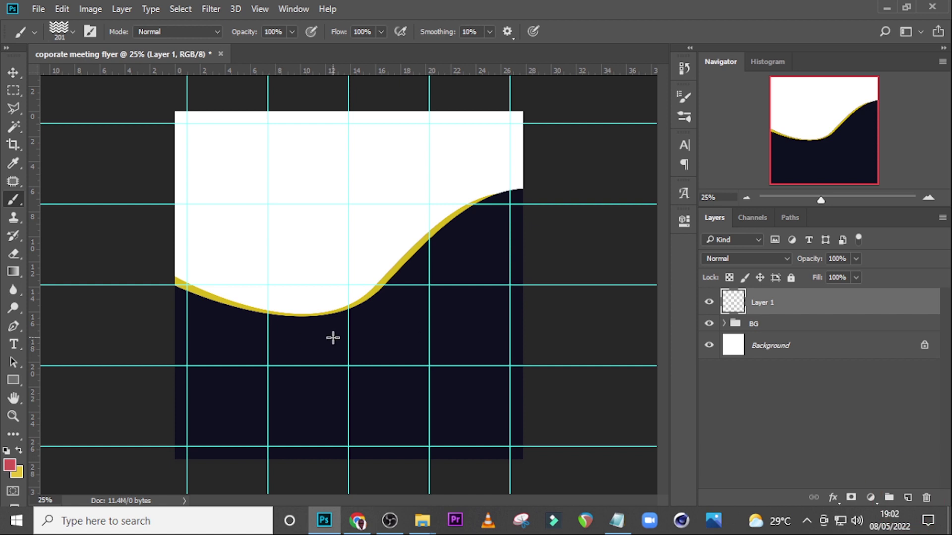
pyautogui.press('capslock')
pyautogui.press('Tab')
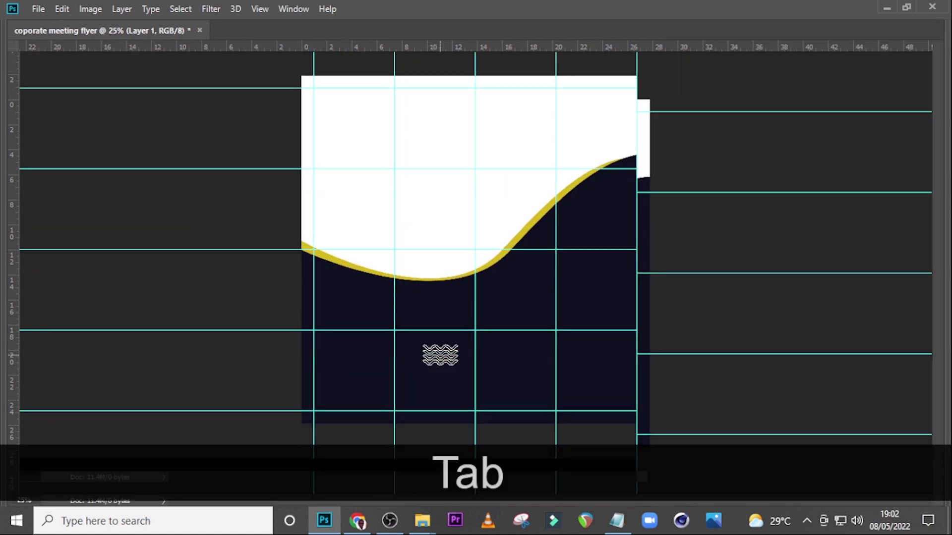
pyautogui.press('Tab')
pyautogui.press(']')
pyautogui.press(']')
pyautogui.press(']')
pyautogui.press(']')
pyautogui.press(']')
pyautogui.press(']')
pyautogui.press(']')
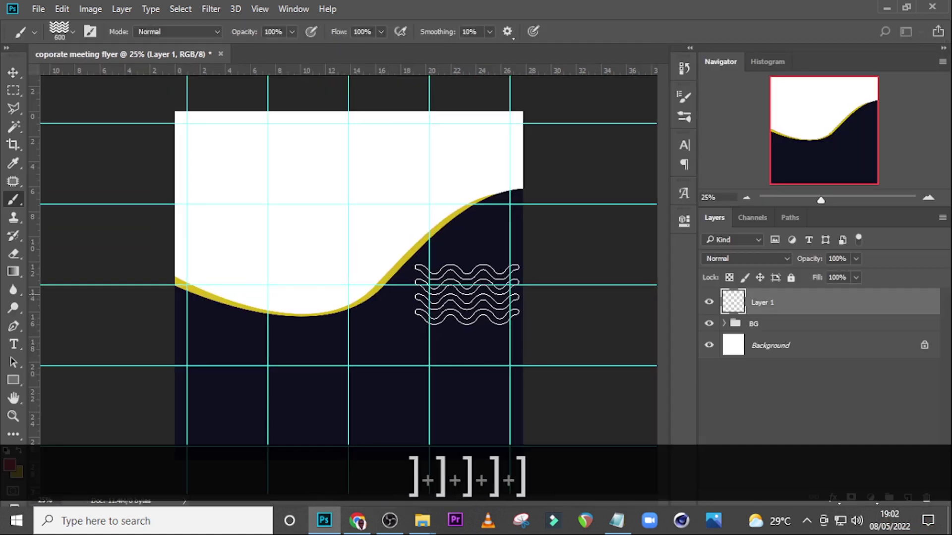
# - Set the foreground colour to white (ffffff) and stamp the wavy lines once on the right side of the navy area
pyautogui.hotkey('ctrl', 'alt', 'z')
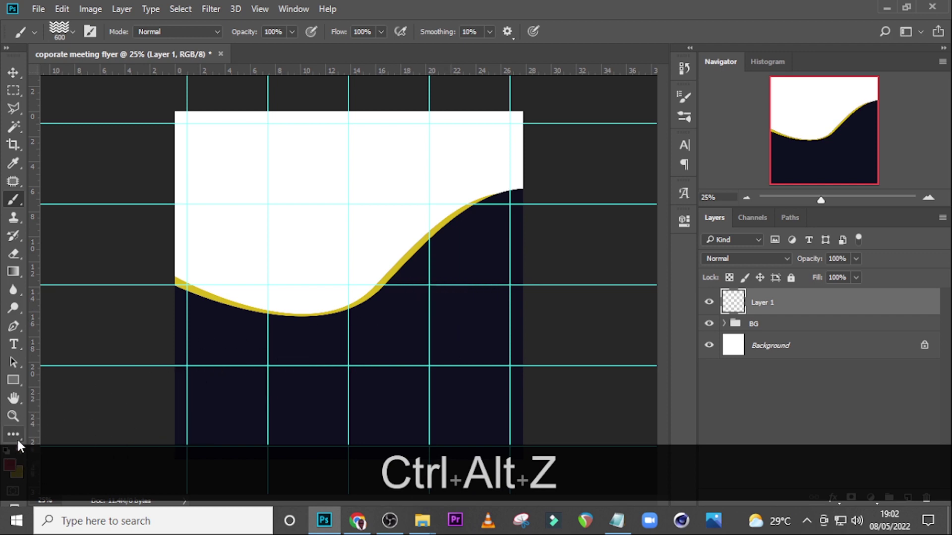
pyautogui.click(10, 465)
pyautogui.moveTo(655, 241); pyautogui.dragTo(536, 207)
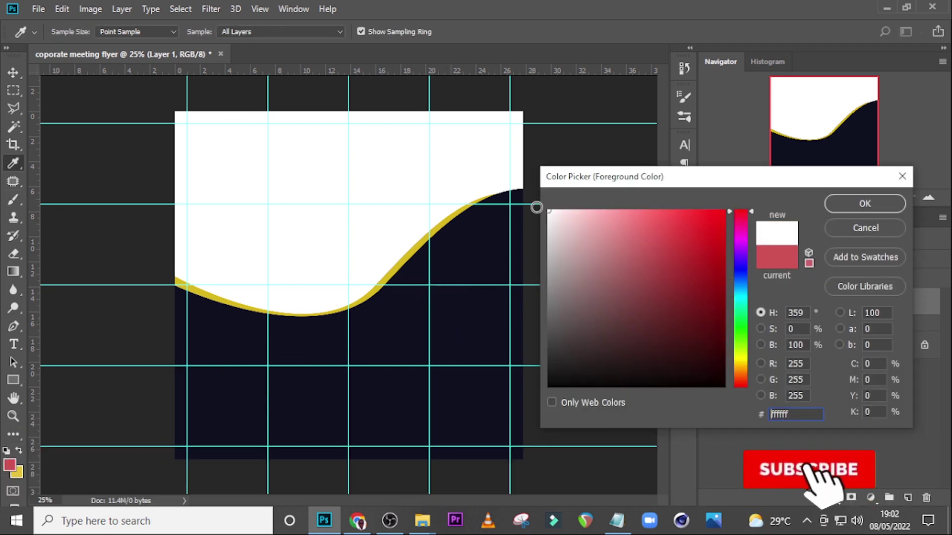
pyautogui.click(866, 206)
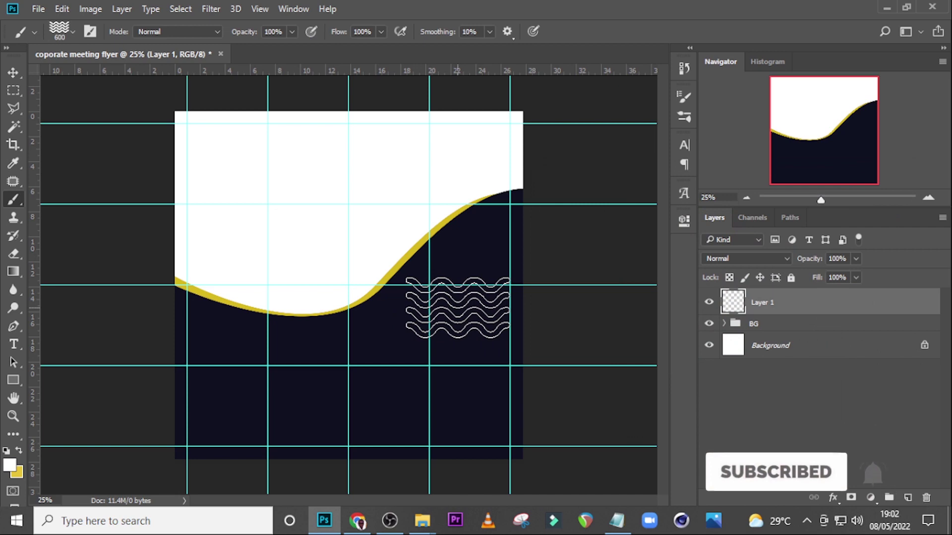
pyautogui.click(458, 307)
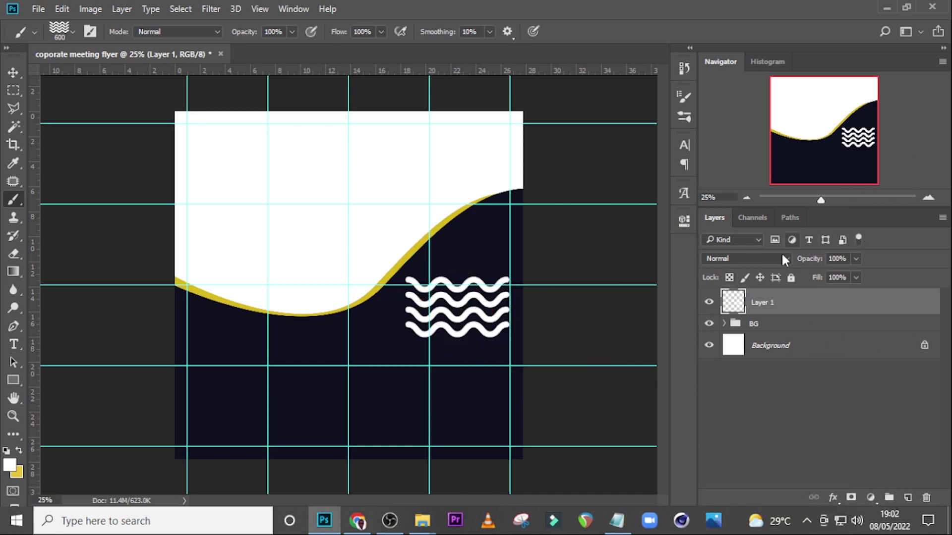
# - Set the wavy-lines layer to 13% opacity and 53% fill, and move the waves up against the canvas's right edge
pyautogui.click(843, 259)
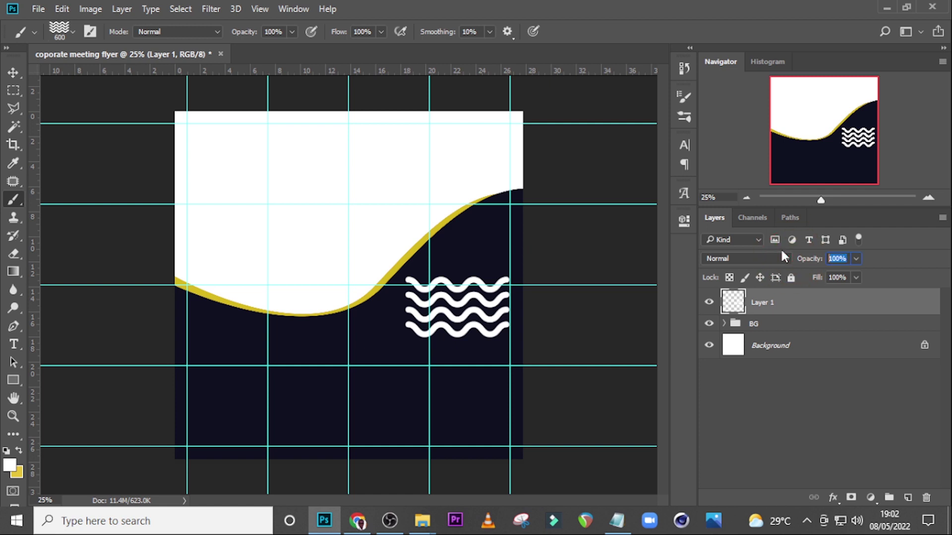
pyautogui.write('13')
pyautogui.press('Return')
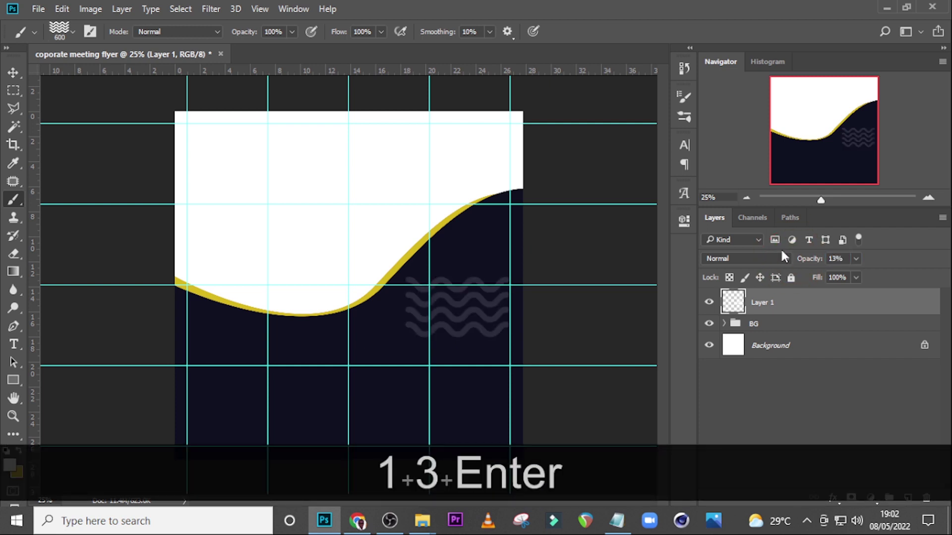
pyautogui.click(837, 278)
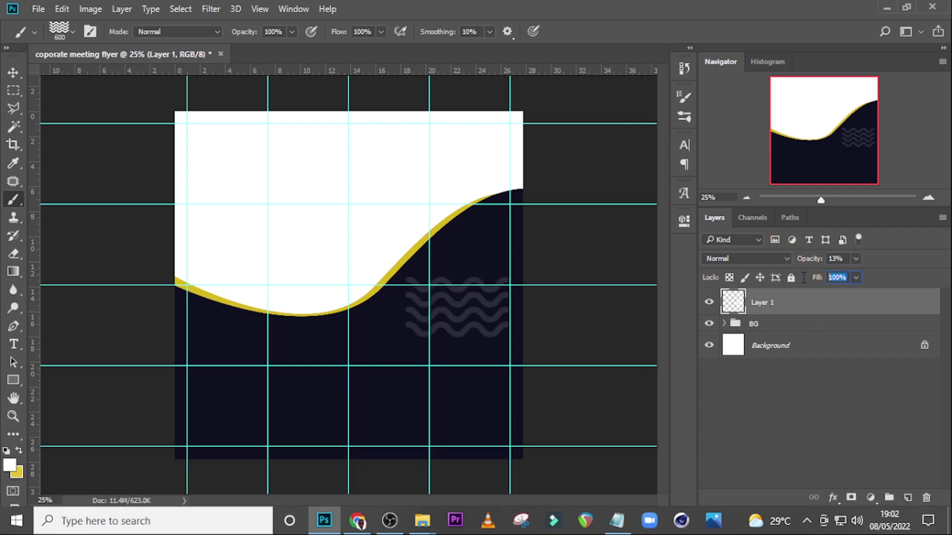
pyautogui.write('53')
pyautogui.press('Return')
pyautogui.press('v')
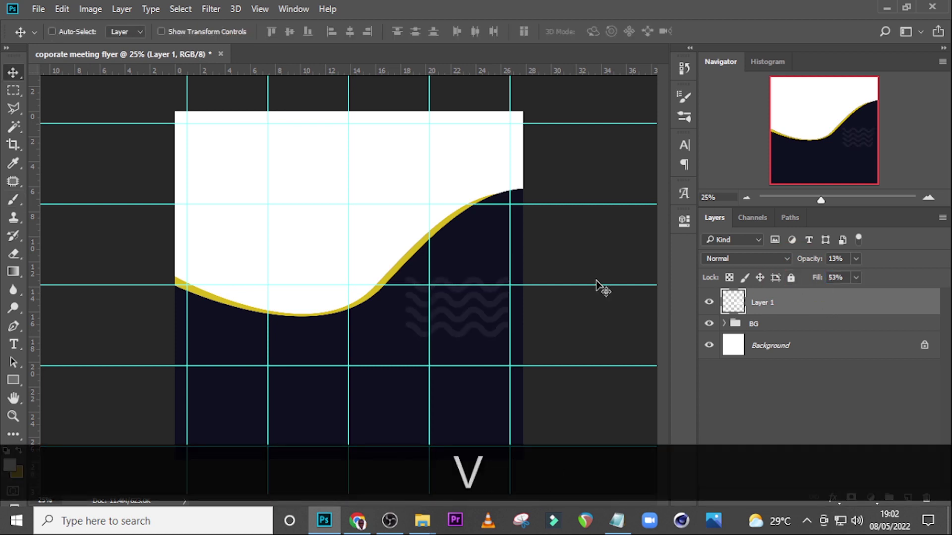
pyautogui.moveTo(454, 335); pyautogui.dragTo(471, 310)
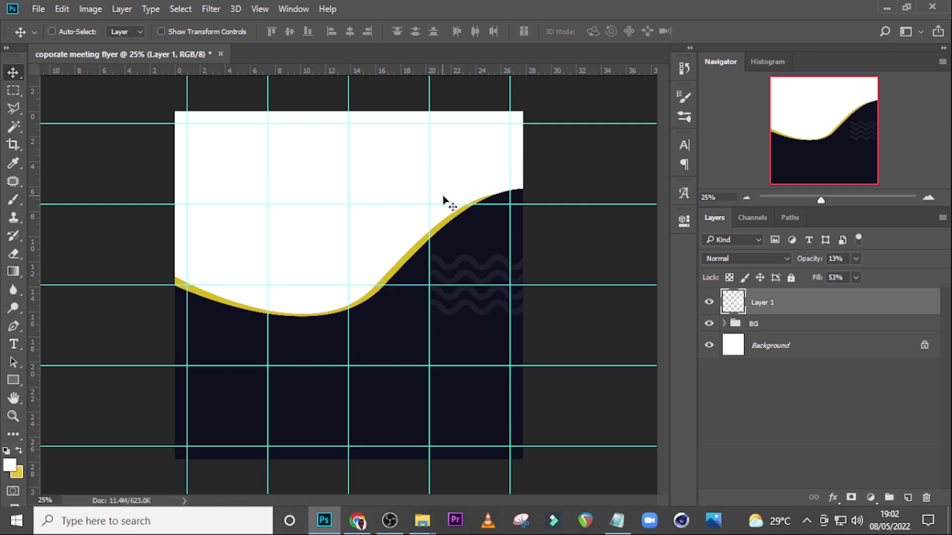
# - Add another new layer and choose the 275 px dot-pattern brush tip for the Brush tool
pyautogui.click(906, 497)
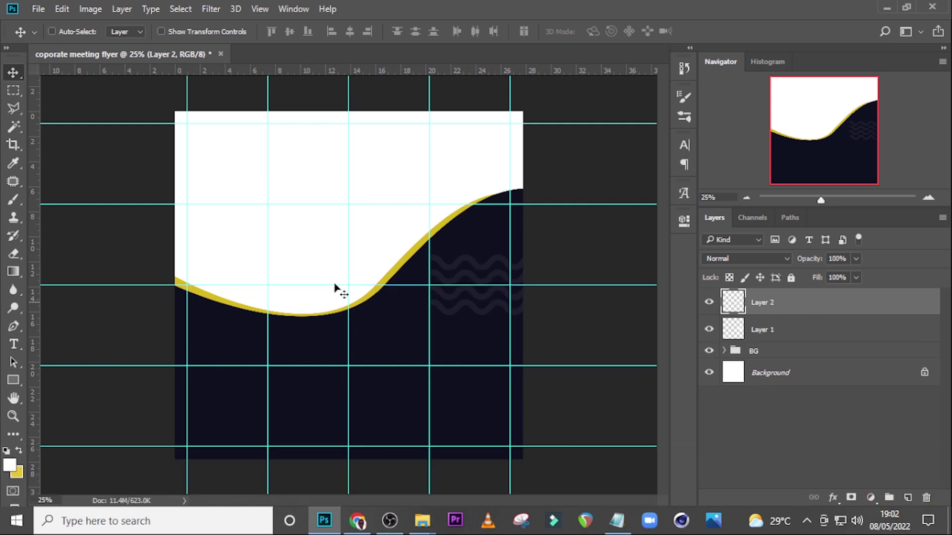
pyautogui.click(687, 98)
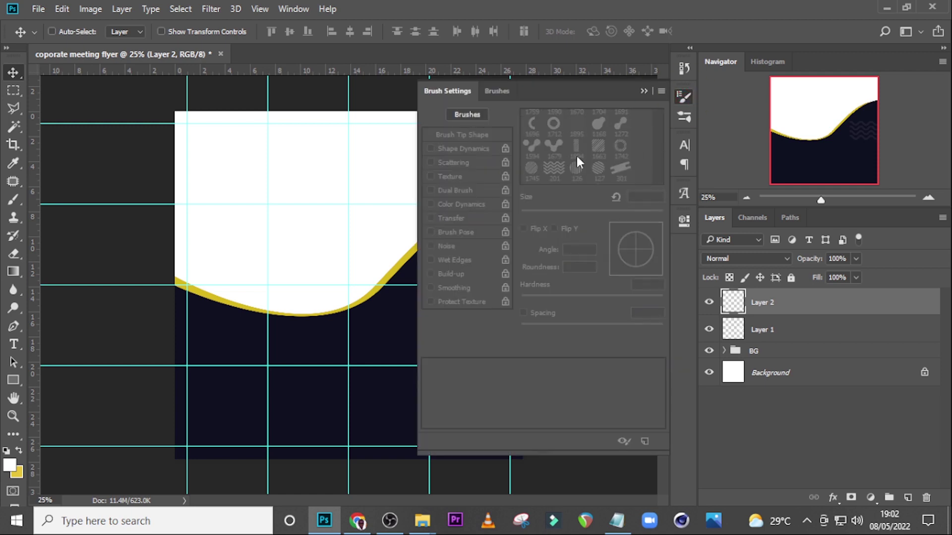
pyautogui.click(11, 201)
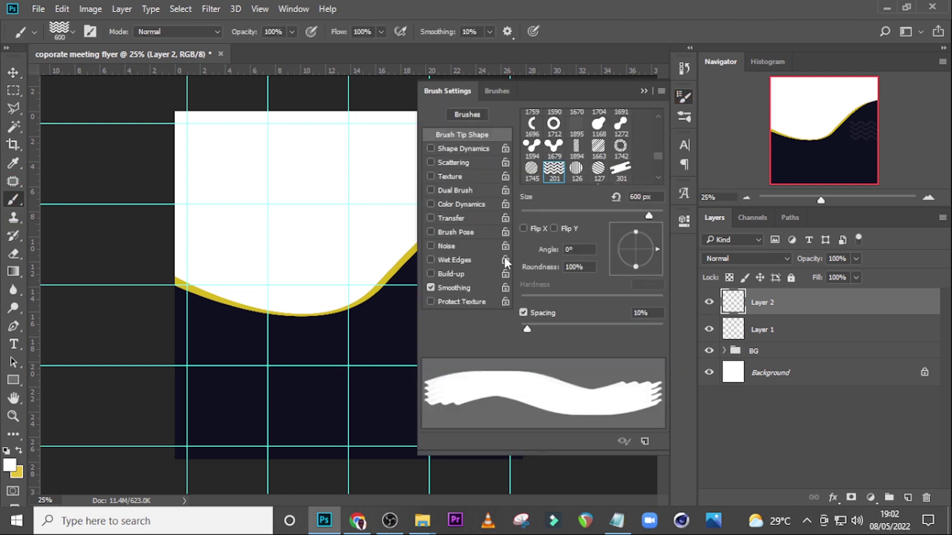
pyautogui.moveTo(657, 155); pyautogui.dragTo(656, 158)
pyautogui.click(532, 171)
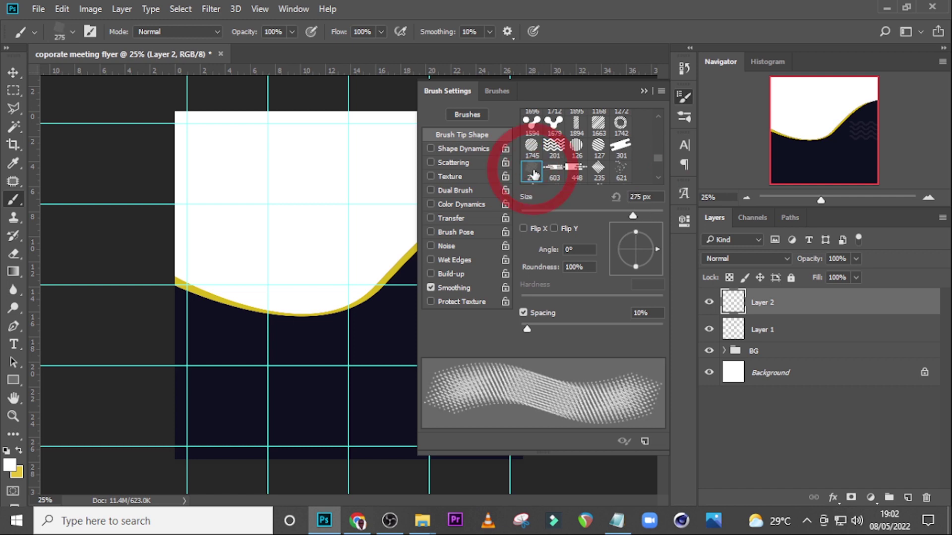
pyautogui.click(644, 91)
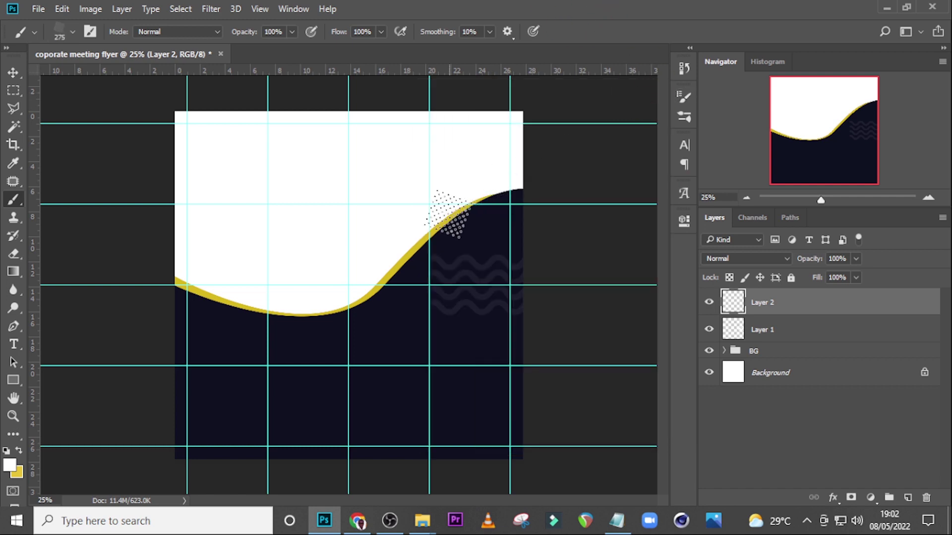
# - Stamp the dot pattern once in the lower-left navy area and scale it up proportionally to about 160%
pyautogui.click(235, 381)
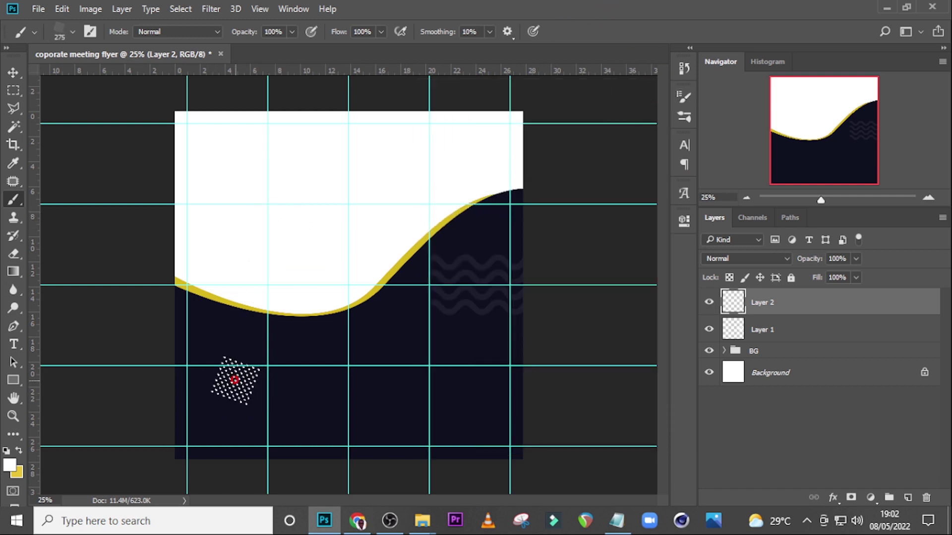
pyautogui.hotkey('ctrl', 't')
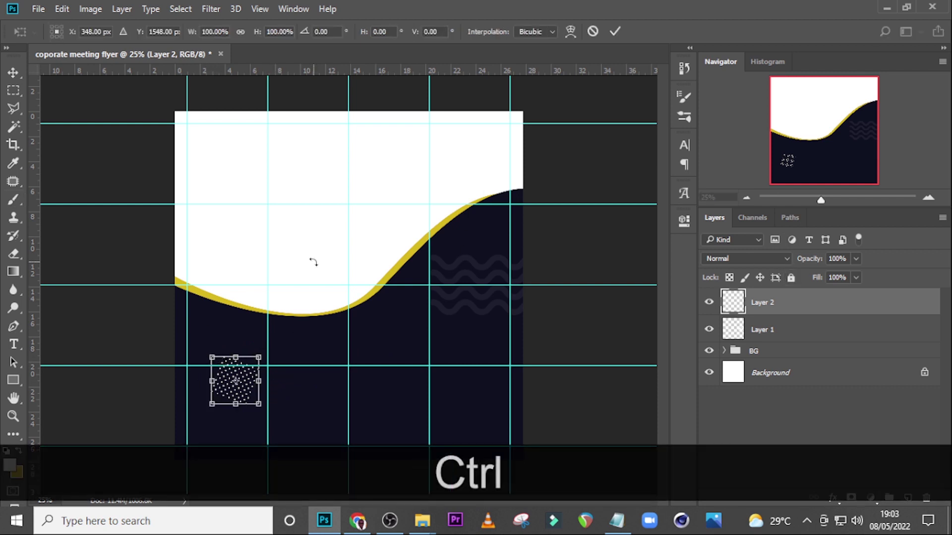
pyautogui.hotkey('ctrl', '=')
pyautogui.scroll(-3, 317, 298)
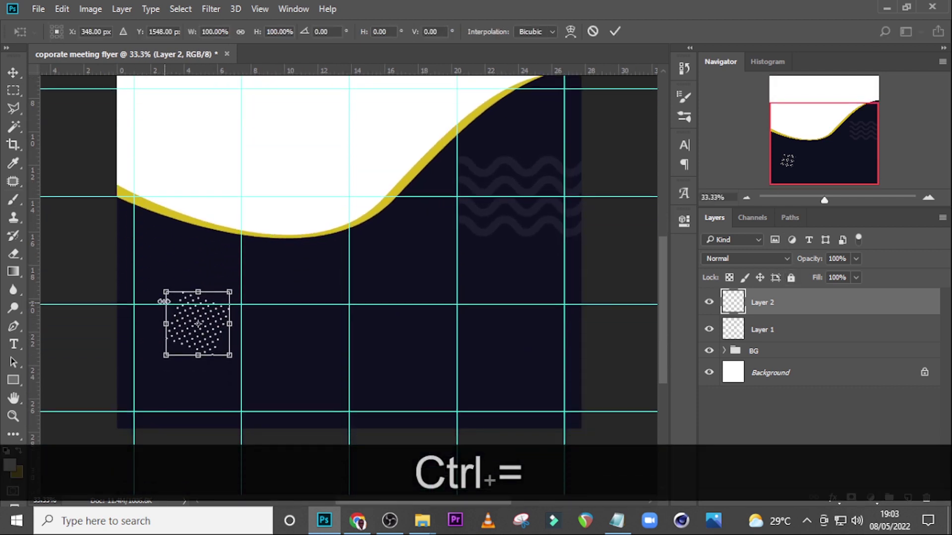
pyautogui.moveTo(165, 294); pyautogui.dragTo(128, 254)
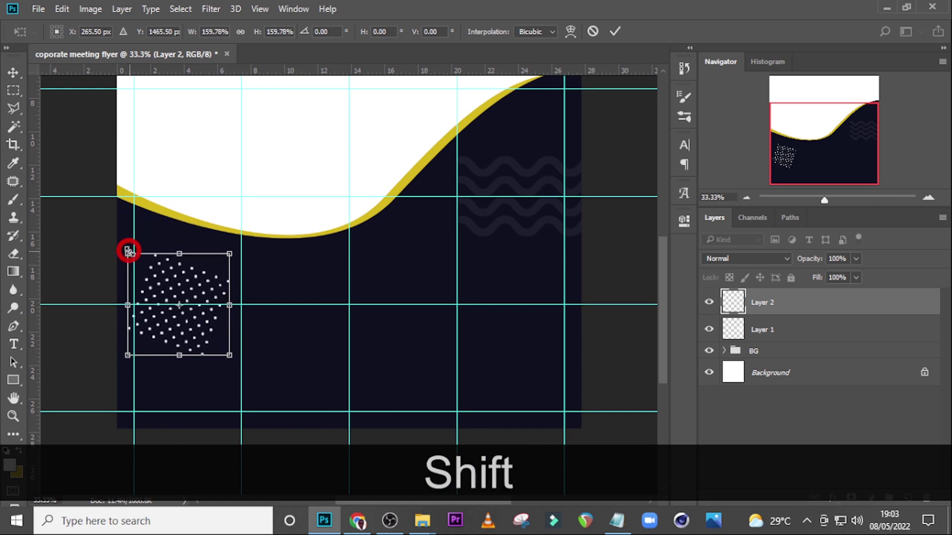
pyautogui.press('Return')
# - Move the dot pattern left so it runs partly off the canvas's left edge, just below the gold curve
pyautogui.press('v')
pyautogui.moveTo(275, 284); pyautogui.dragTo(215, 283)
pyautogui.hotkey('ctrl', 't')
pyautogui.press('Return')
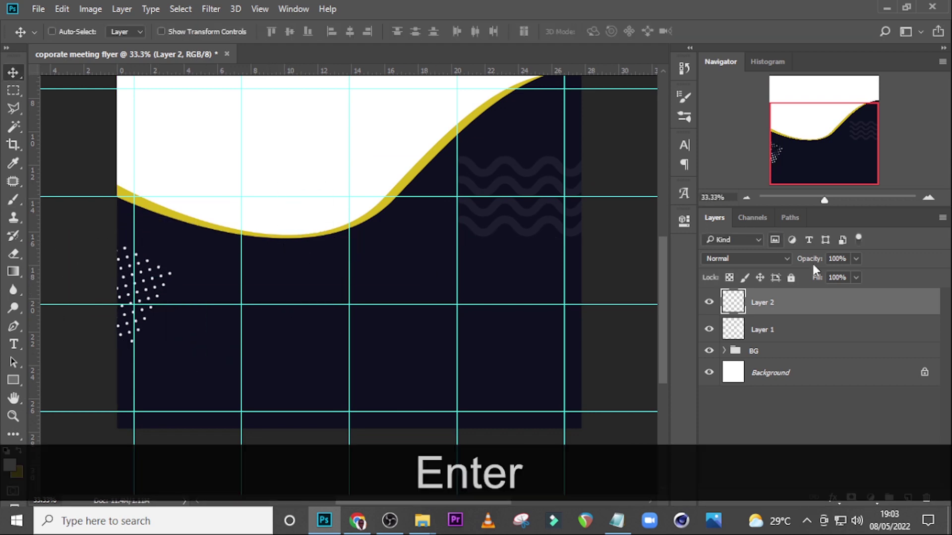
# - Set the dot-pattern layer to 36% opacity and 55% fill
pyautogui.click(848, 260)
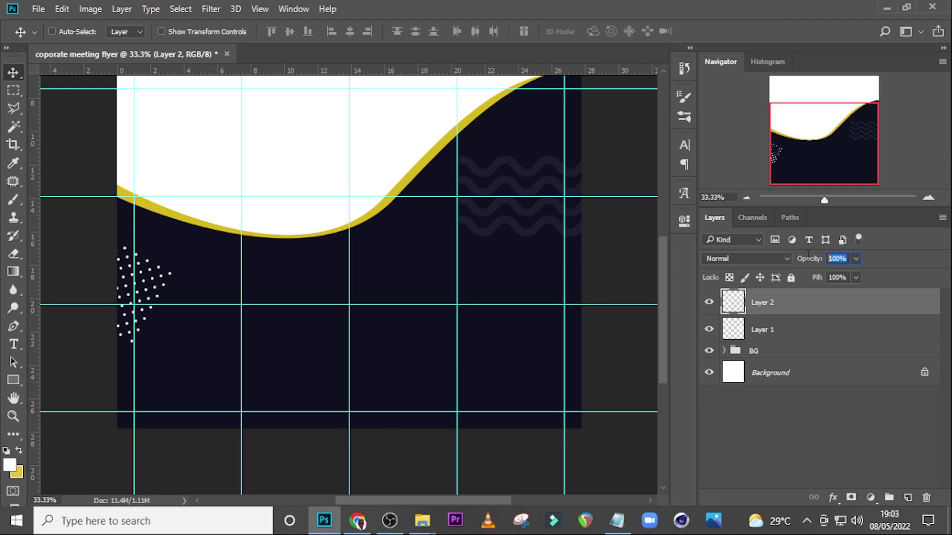
pyautogui.write('36')
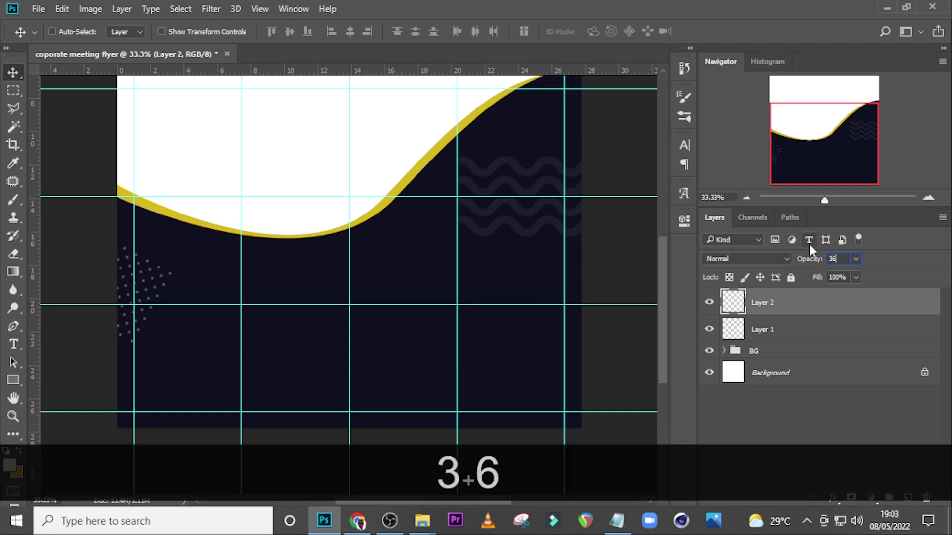
pyautogui.press('Return')
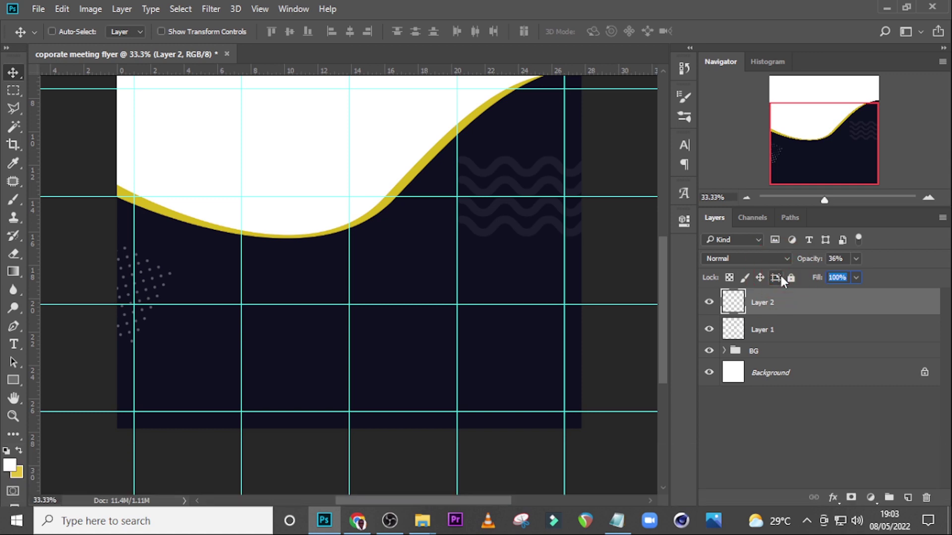
pyautogui.write('55')
pyautogui.press('Return')
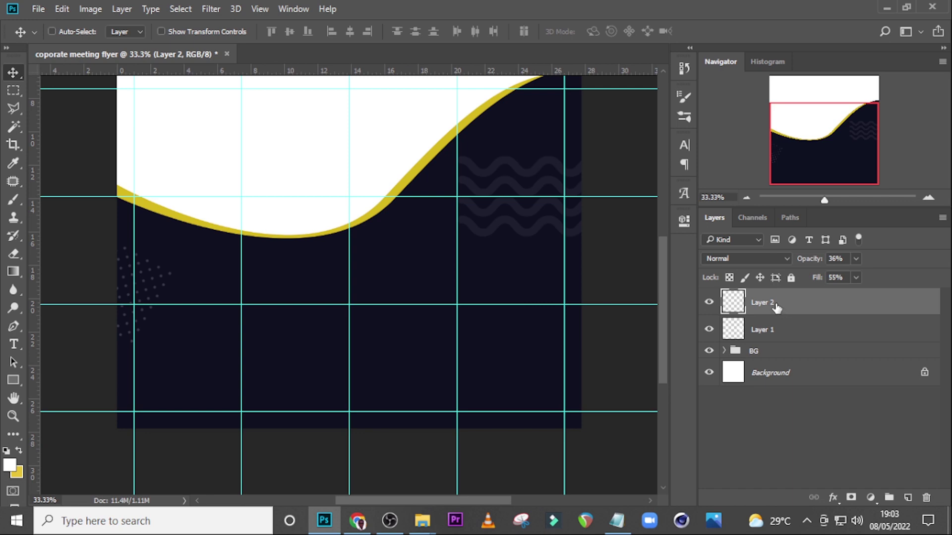
# - Group the dot-pattern and wavy-lines layers and name the group memphis
pyautogui.keyDown('ctrl'); pyautogui.click(789, 330); pyautogui.keyUp('ctrl')
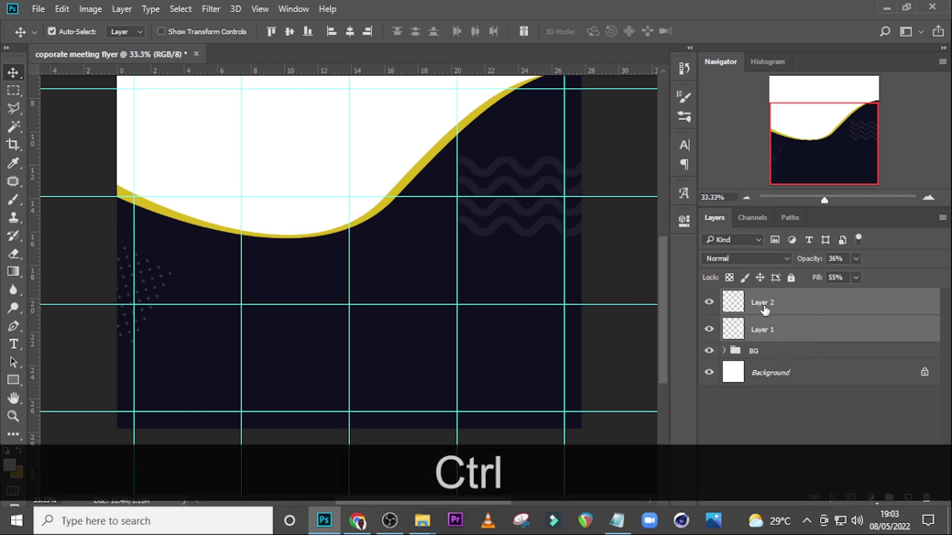
pyautogui.hotkey('ctrl', 'g')
pyautogui.doubleClick(762, 297)
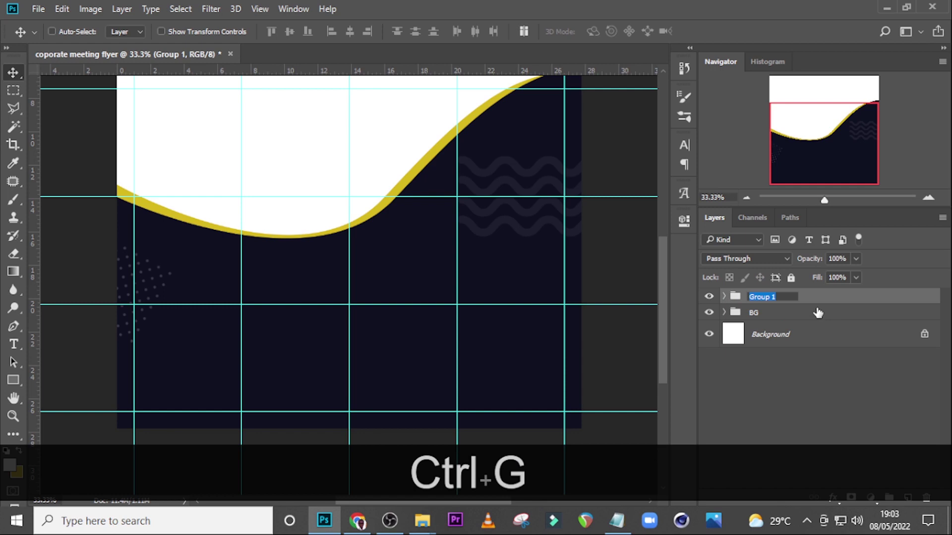
pyautogui.write('memphis')
pyautogui.press('Return')
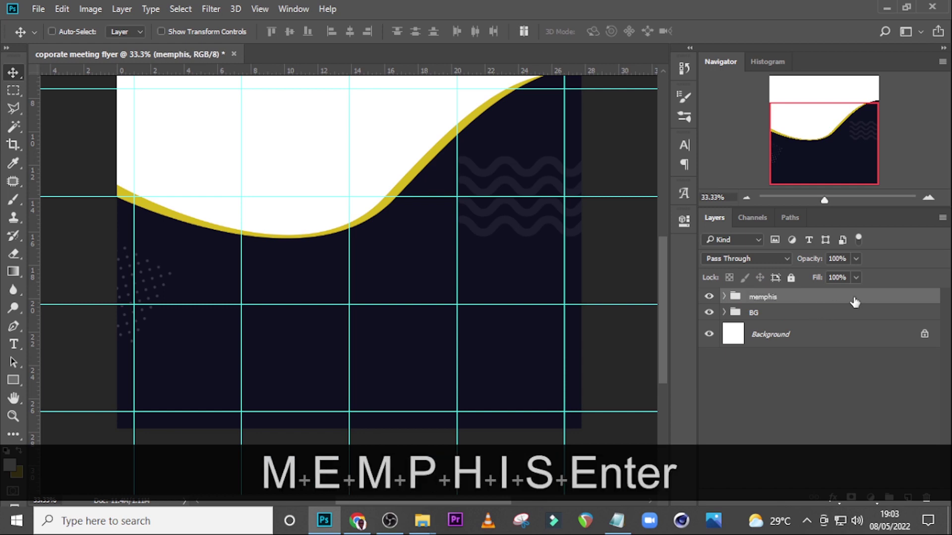
# - Copy the two-line headline "Renewable Energy and Energy Transition" from 116.txt in Notepad into a new text layer on the navy area
pyautogui.hotkey('ctrl', '0')
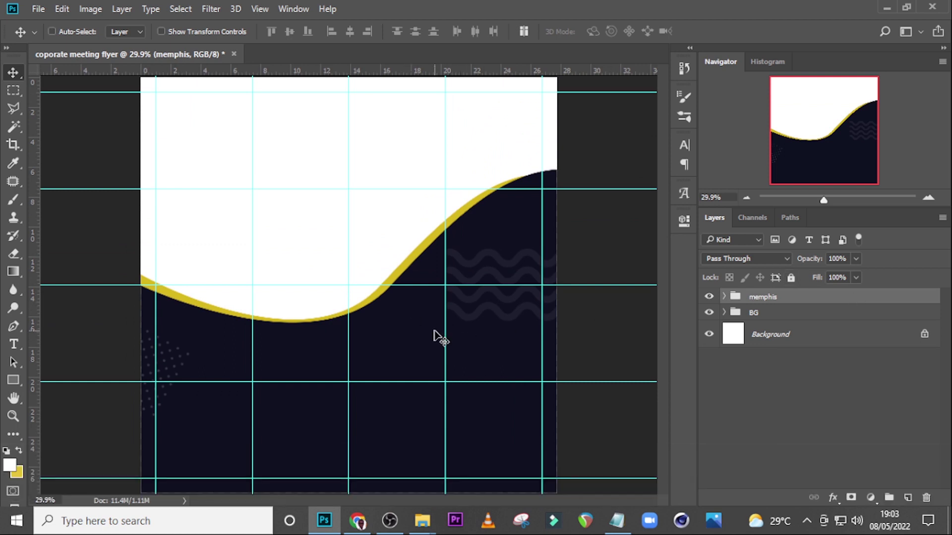
pyautogui.press('t')
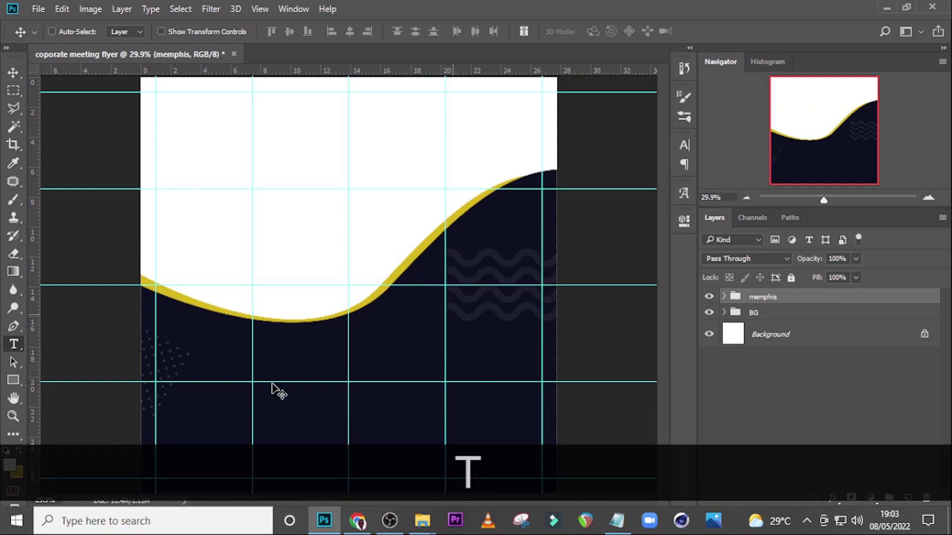
pyautogui.click(290, 364)
pyautogui.click(617, 521)
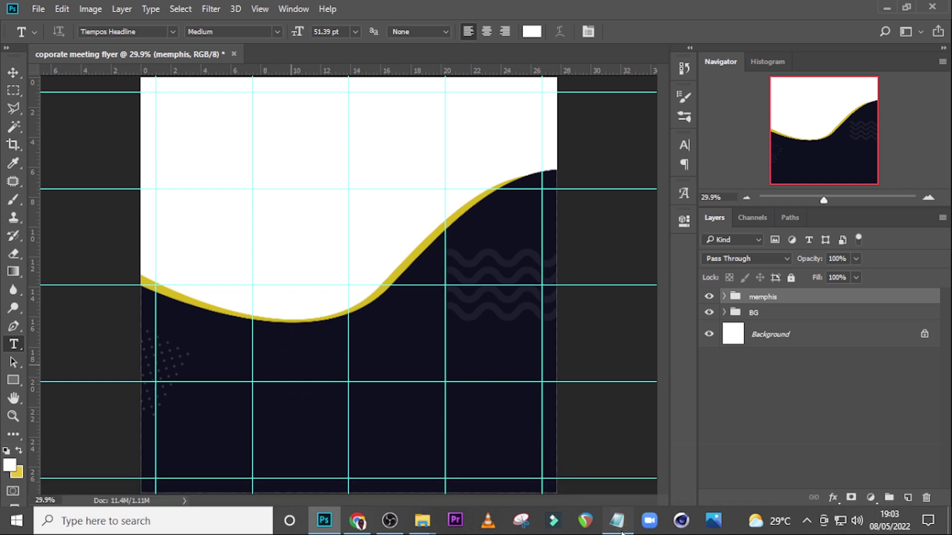
pyautogui.moveTo(125, 106); pyautogui.dragTo(7, 94)
pyautogui.hotkey('ctrl', 'c')
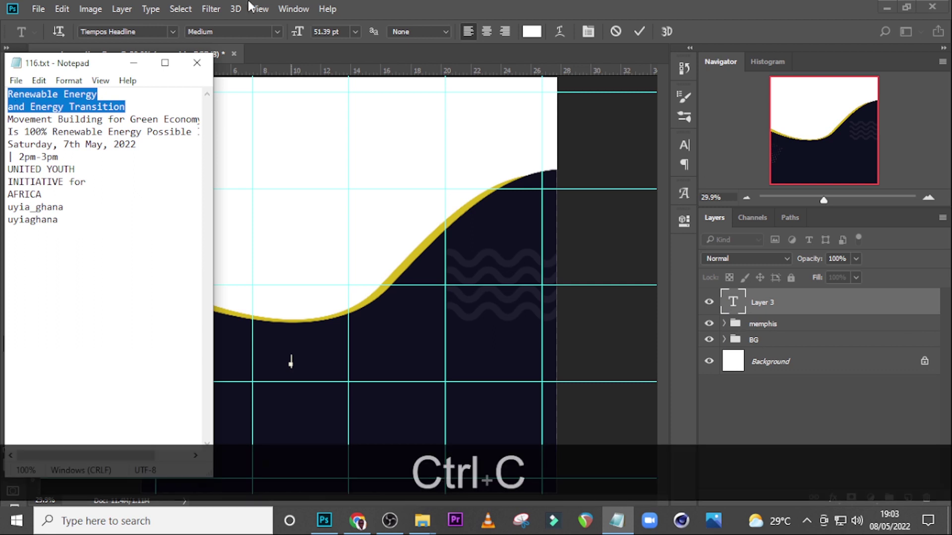
pyautogui.click(405, 7)
pyautogui.hotkey('ctrl', 'v')
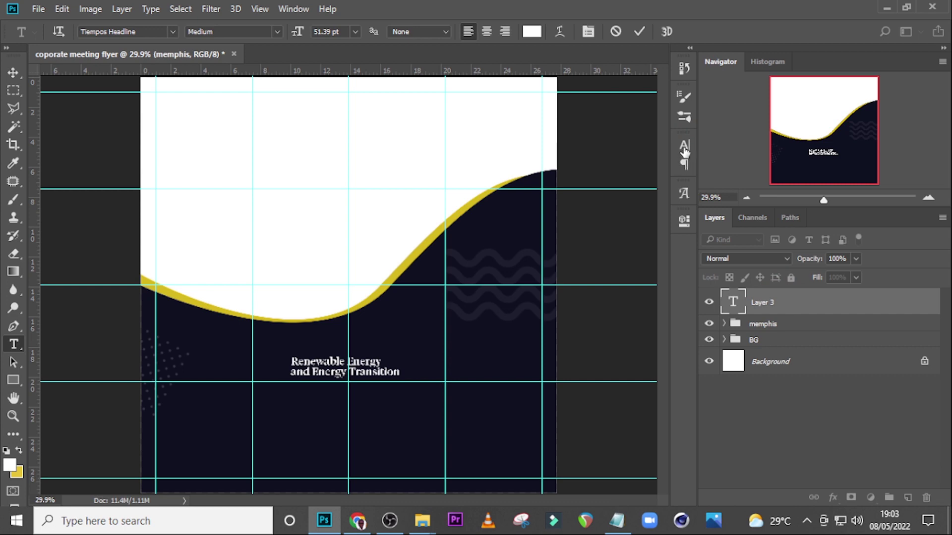
# - Keep the headline's colour white (ffffff) and set its font to Montserrat SemiBold
pyautogui.click(684, 148)
pyautogui.click(683, 147)
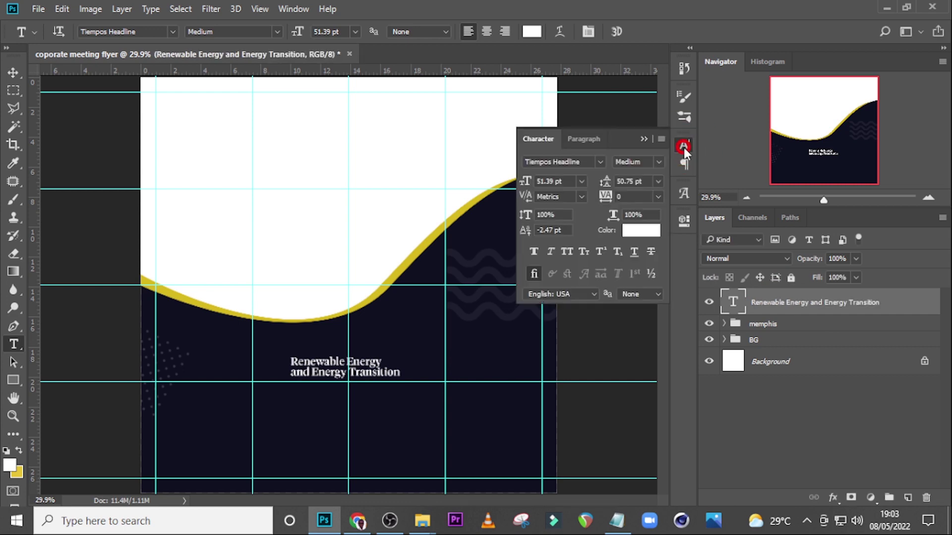
pyautogui.click(633, 230)
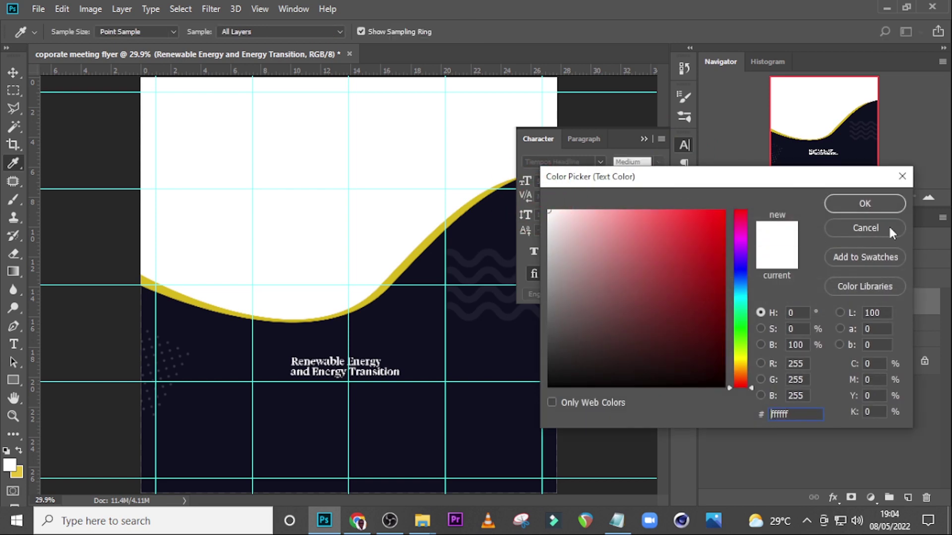
pyautogui.click(855, 206)
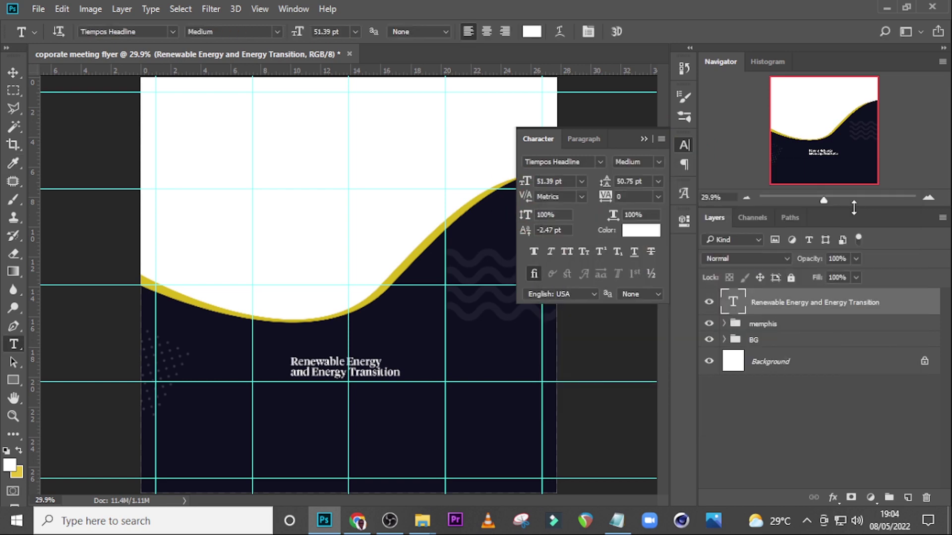
pyautogui.click(603, 163)
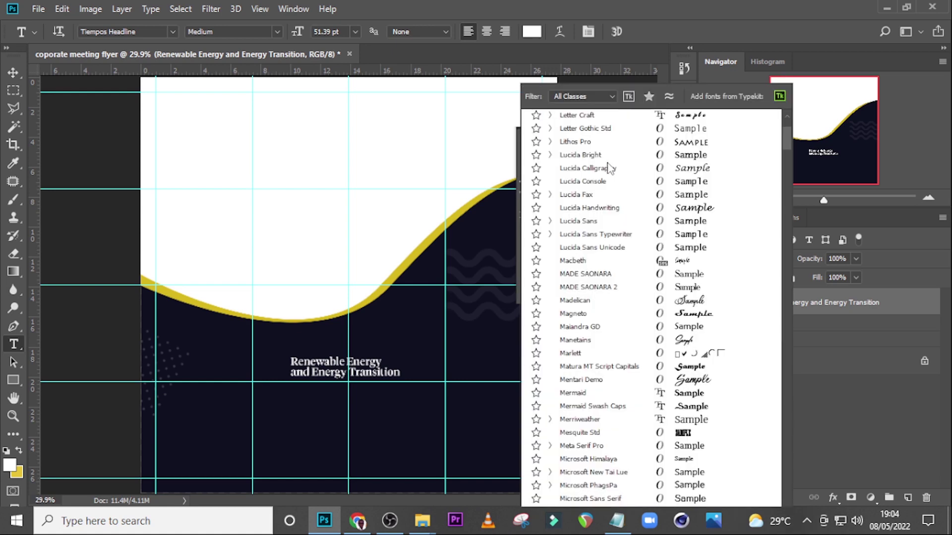
pyautogui.scroll(4, 617, 148)
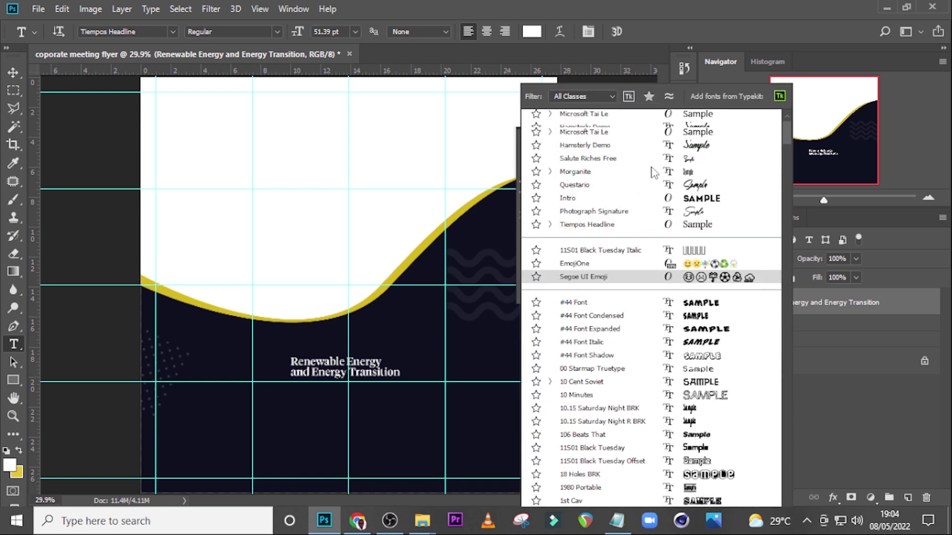
pyautogui.click(582, 121)
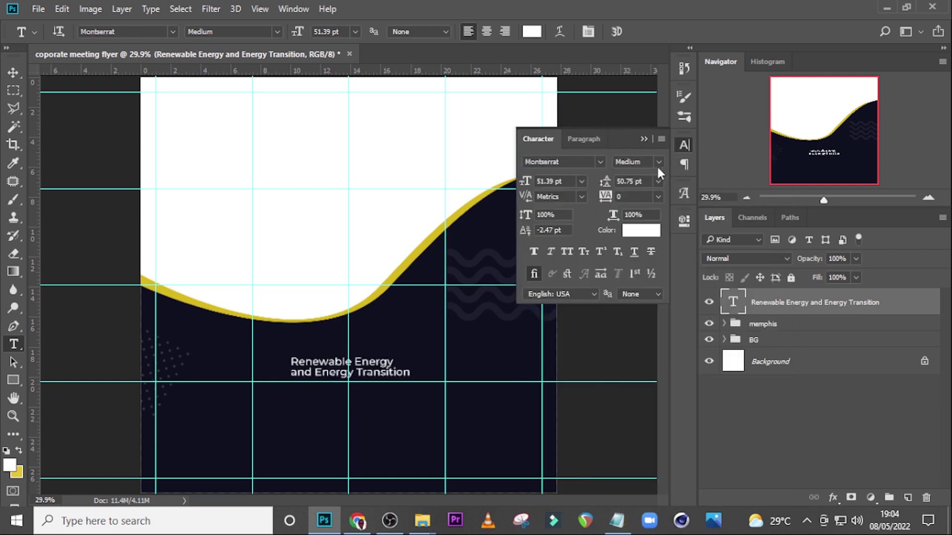
pyautogui.click(658, 162)
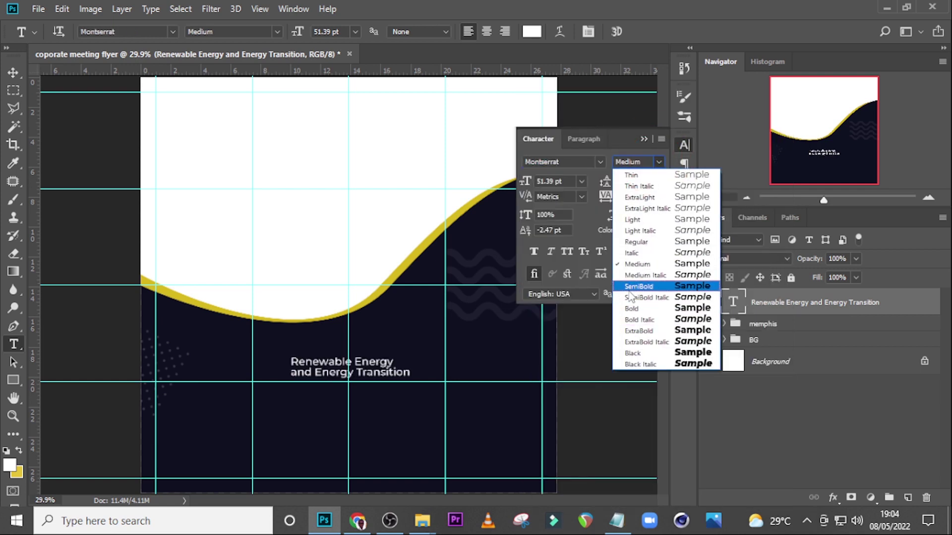
pyautogui.click(631, 288)
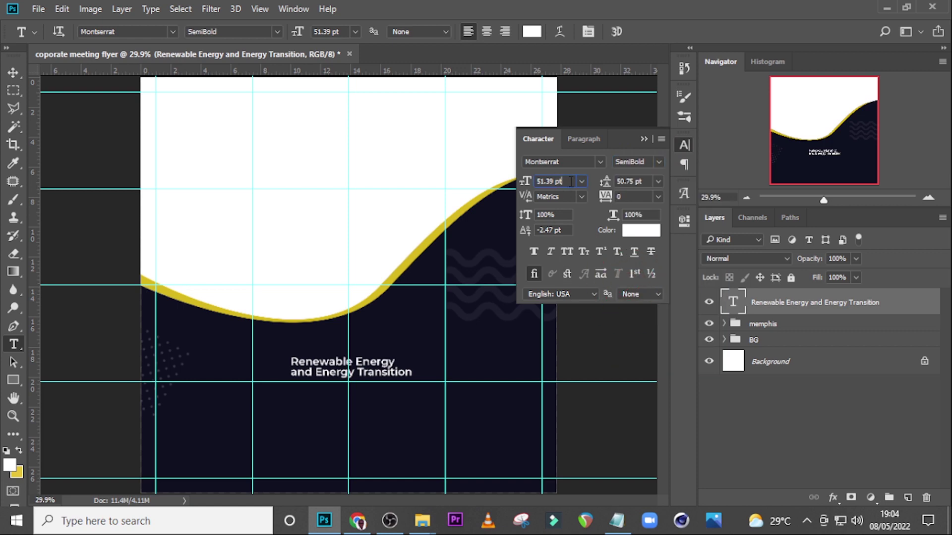
# - Set the headline's font size to 139 pt and its leading to 157 pt
pyautogui.write('1')
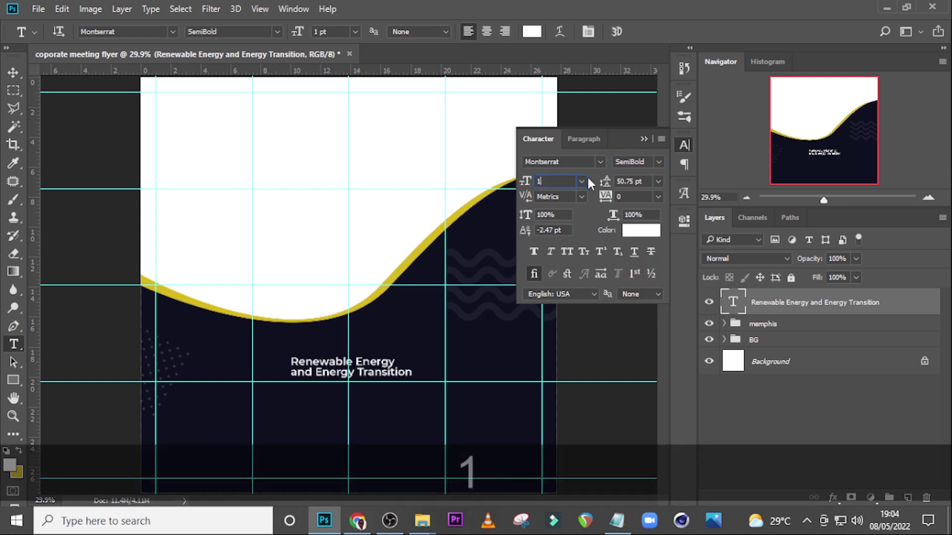
pyautogui.write('39')
pyautogui.press('Return')
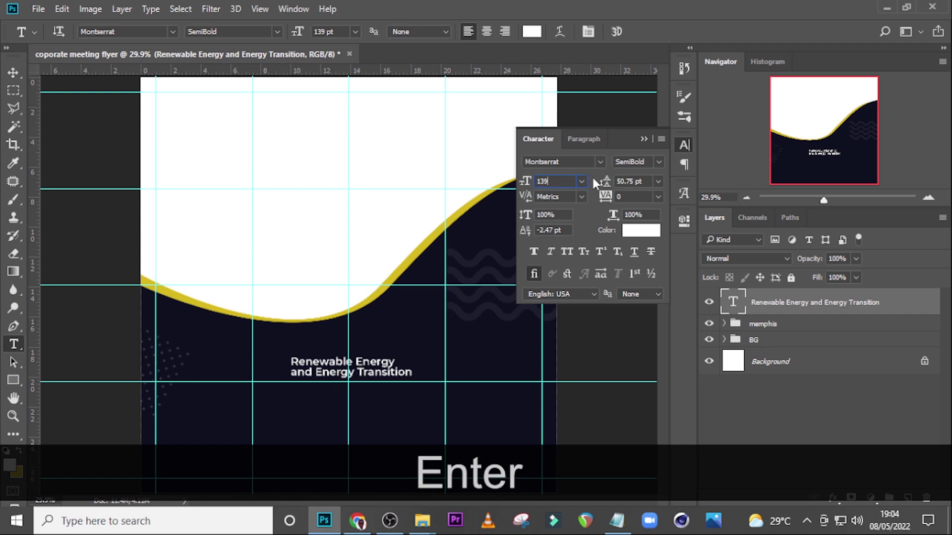
pyautogui.click(631, 198)
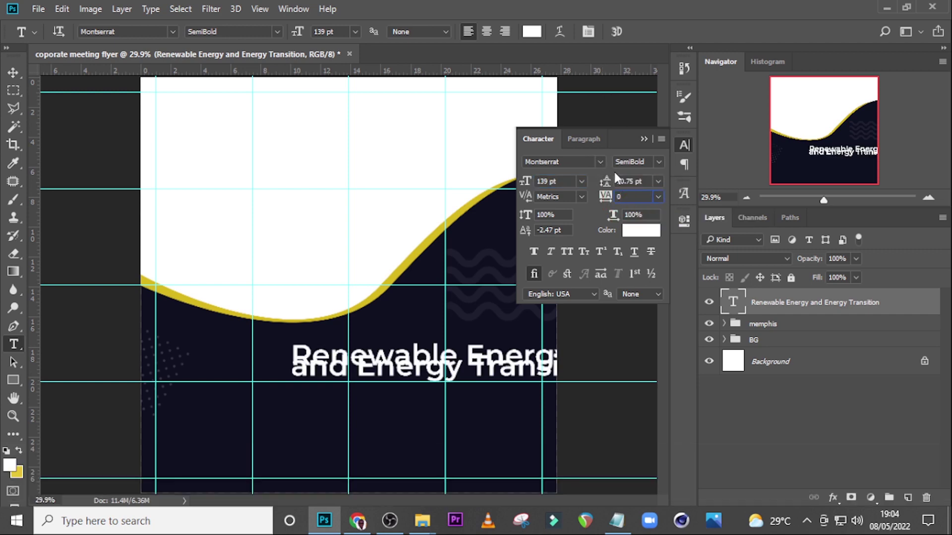
pyautogui.click(628, 181)
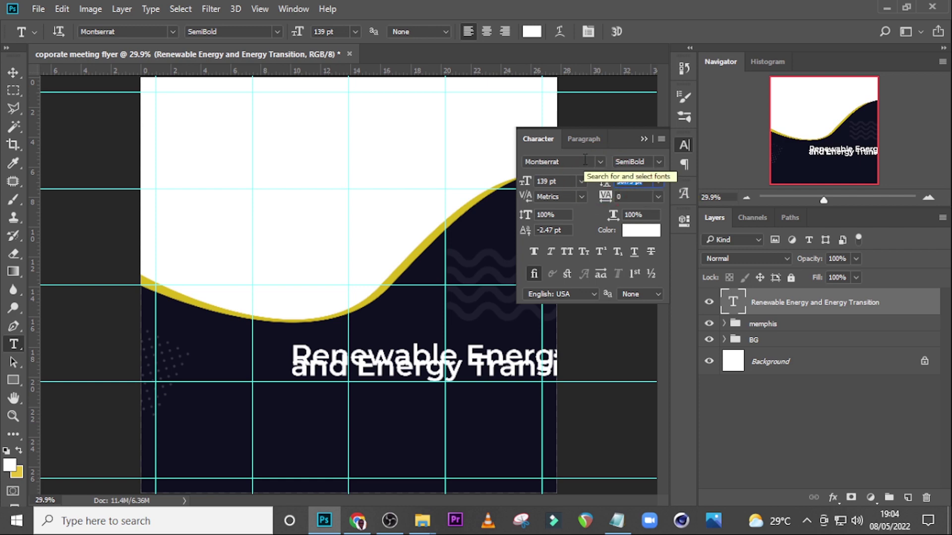
pyautogui.write('157')
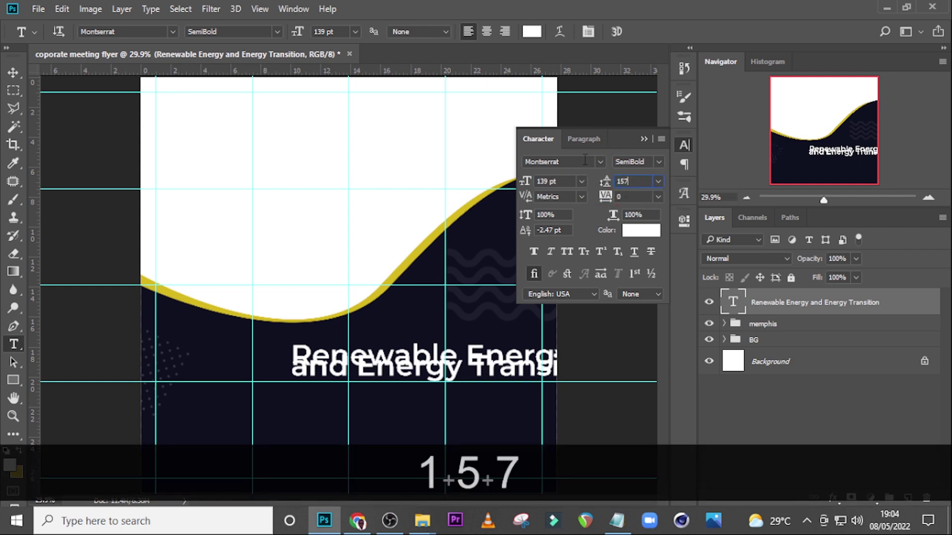
pyautogui.press('Return')
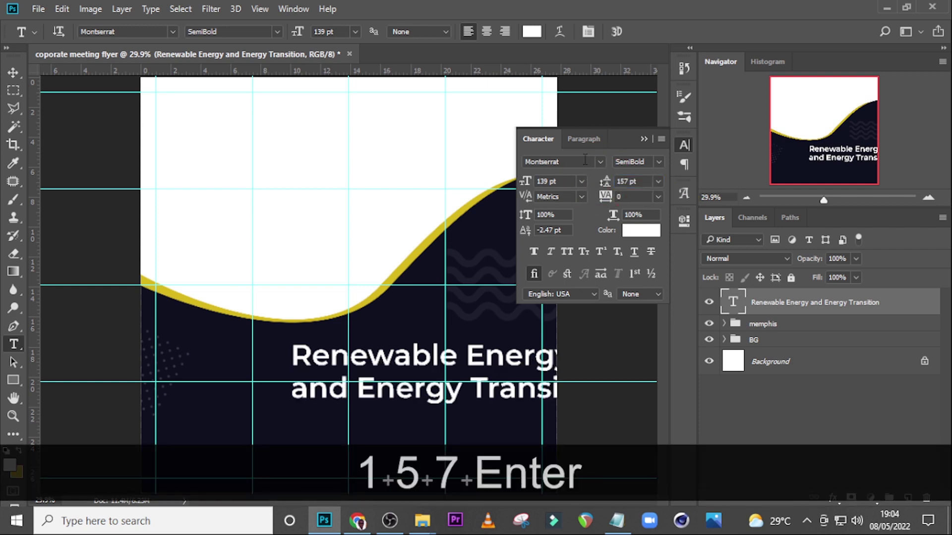
# - Right-align the headline, move it across to end at the canvas's right margin guide, and hide the guides
pyautogui.click(584, 139)
pyautogui.click(569, 165)
pyautogui.click(643, 139)
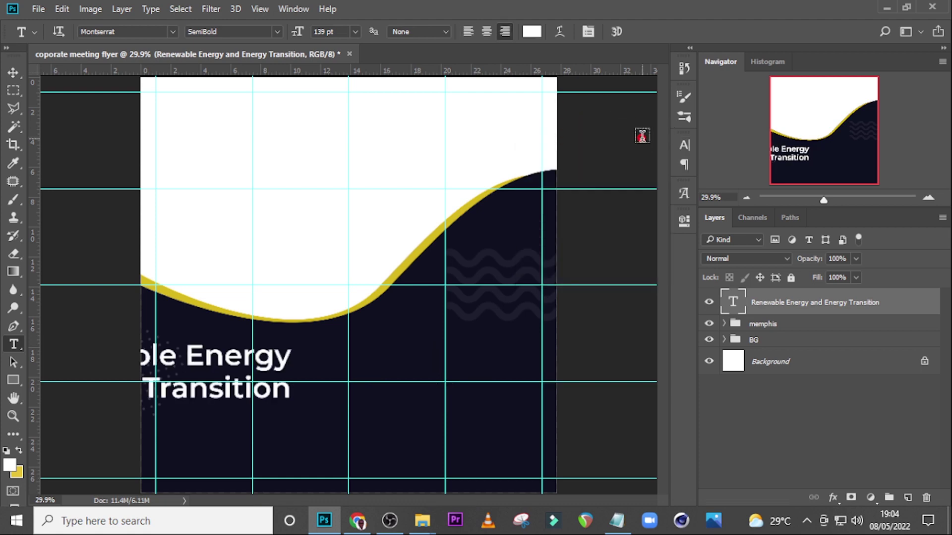
pyautogui.press('v')
pyautogui.moveTo(198, 374); pyautogui.dragTo(456, 373)
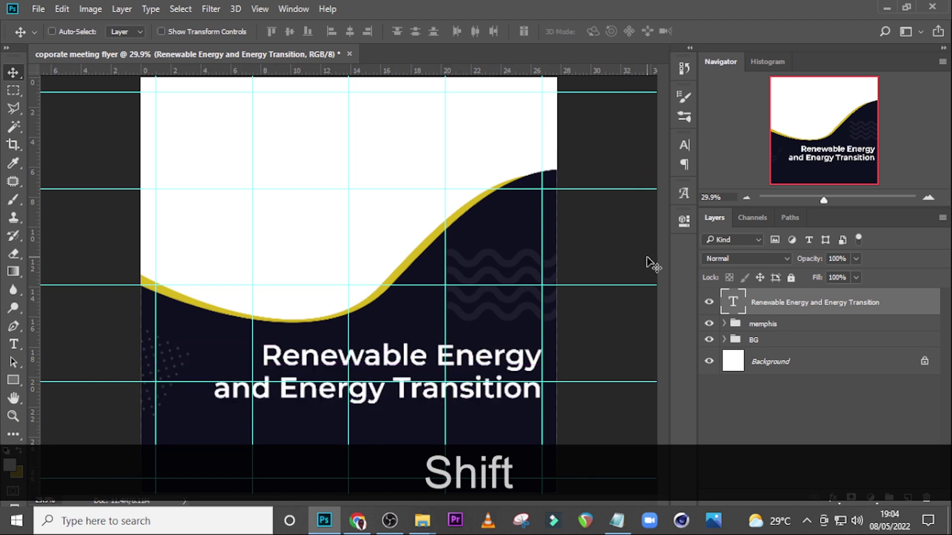
pyautogui.hotkey('ctrl', '-')
pyautogui.hotkey('ctrl', ';')
# - Recolour the words "Energy Transition" in the headline gold, using hex d8bb18
pyautogui.click(684, 145)
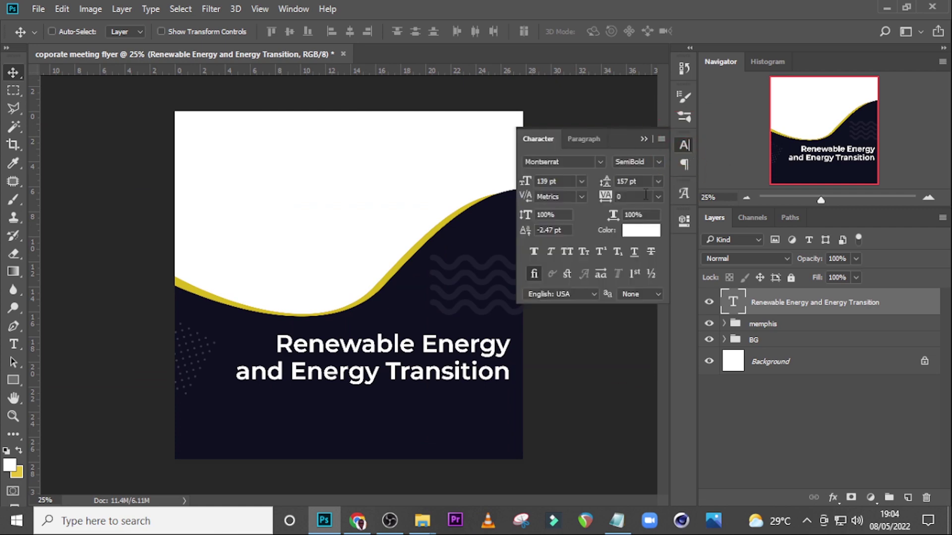
pyautogui.doubleClick(730, 308)
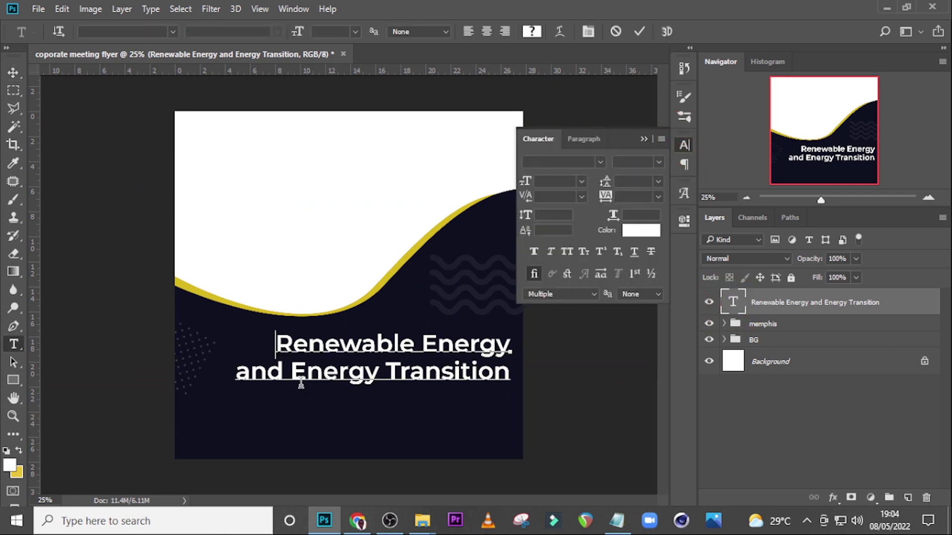
pyautogui.moveTo(295, 371); pyautogui.dragTo(510, 377)
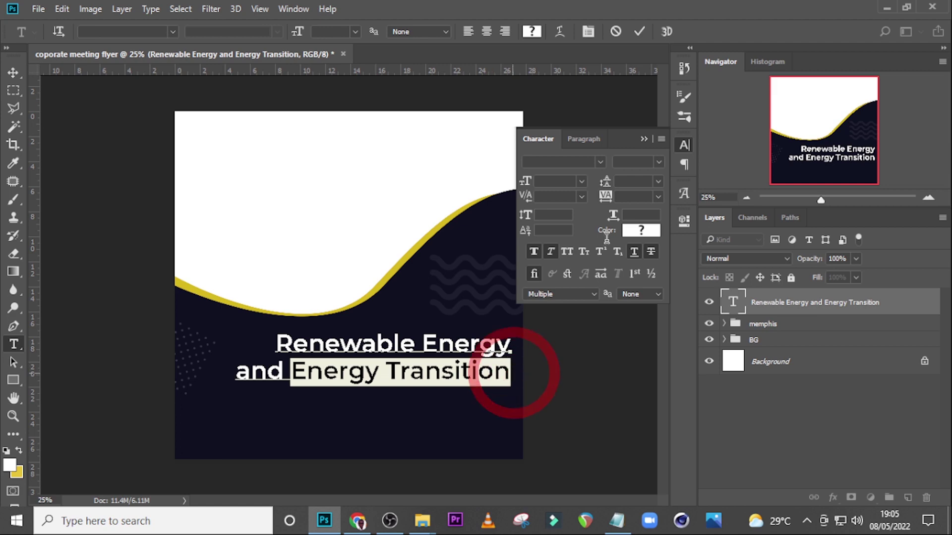
pyautogui.click(638, 234)
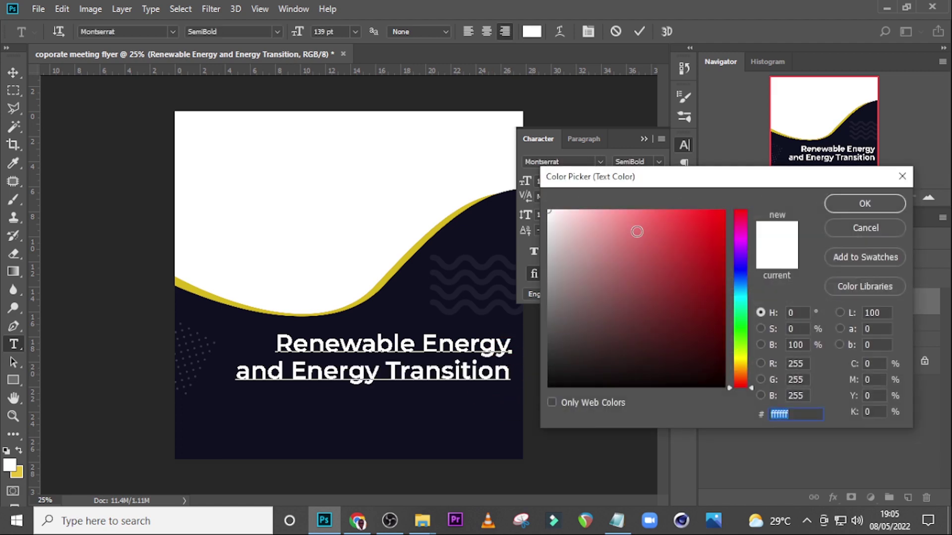
pyautogui.write('d8')
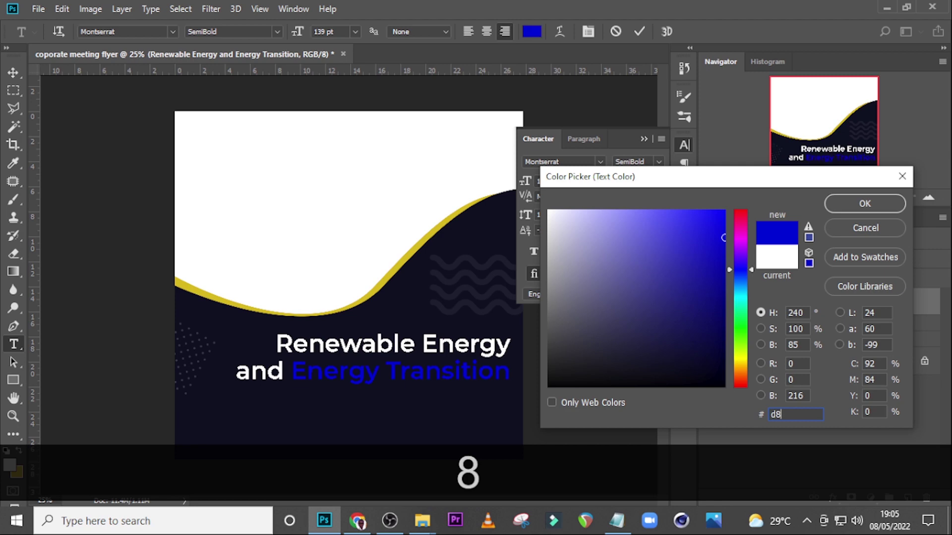
pyautogui.write('bb1')
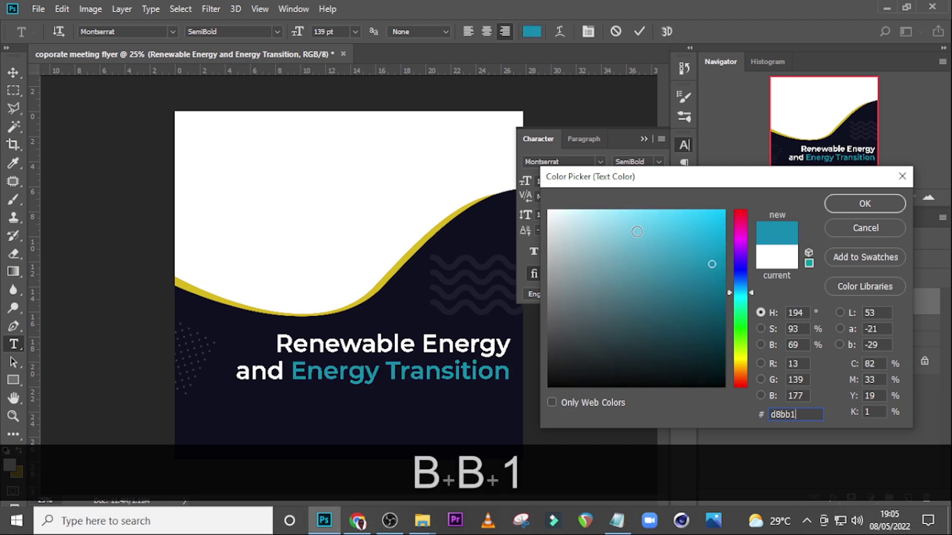
pyautogui.write('8')
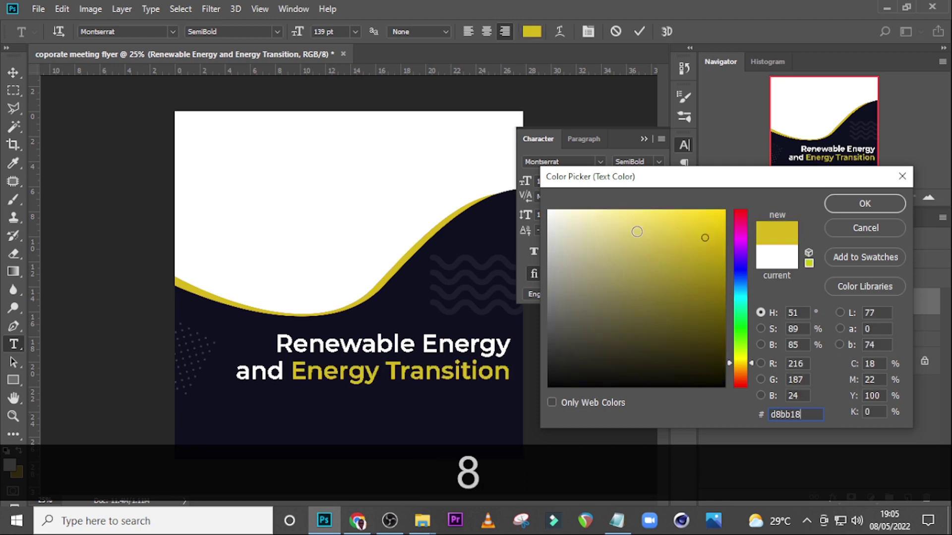
pyautogui.click(841, 206)
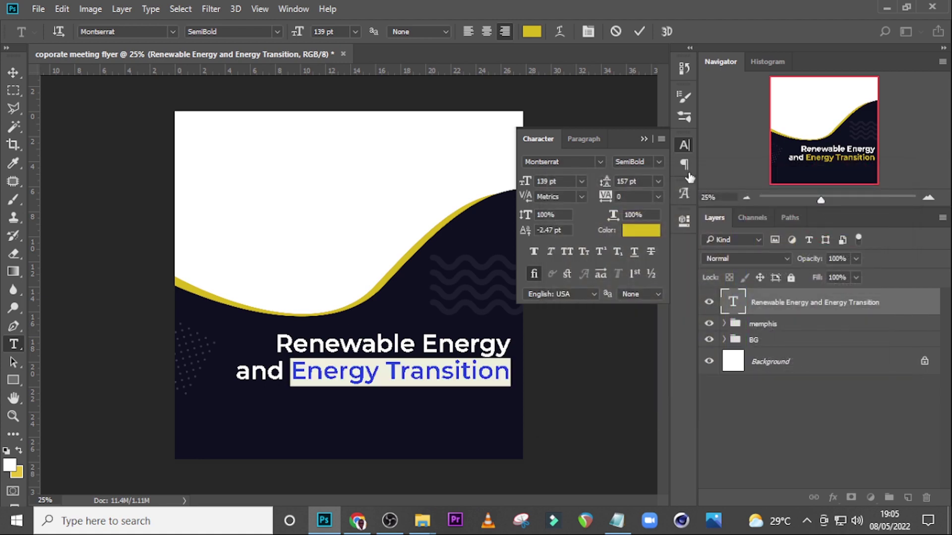
pyautogui.click(794, 303)
pyautogui.press('v')
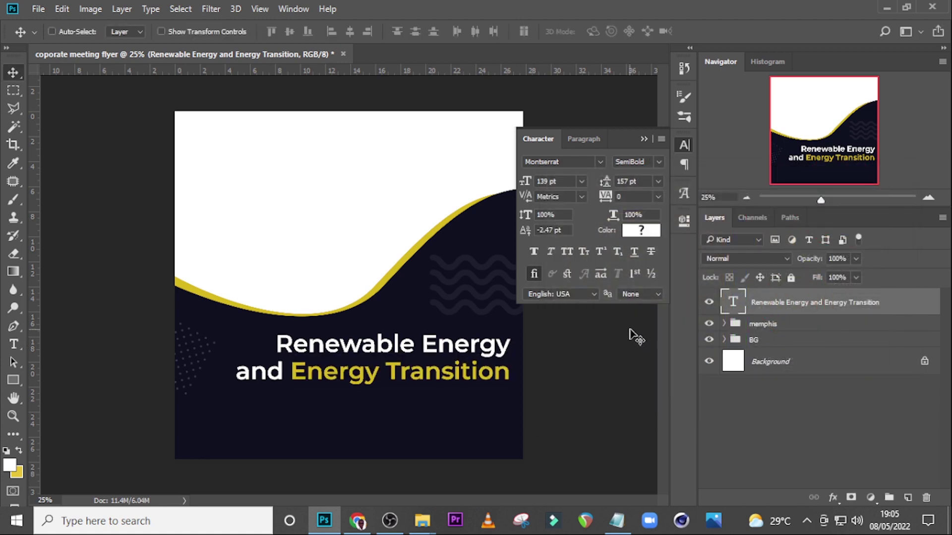
# - Copy the lines "Movement Building for Green Economy: Is 100% Renewable Energy Possible In Africa" from Notepad into a new text layer below the headline
pyautogui.press('t')
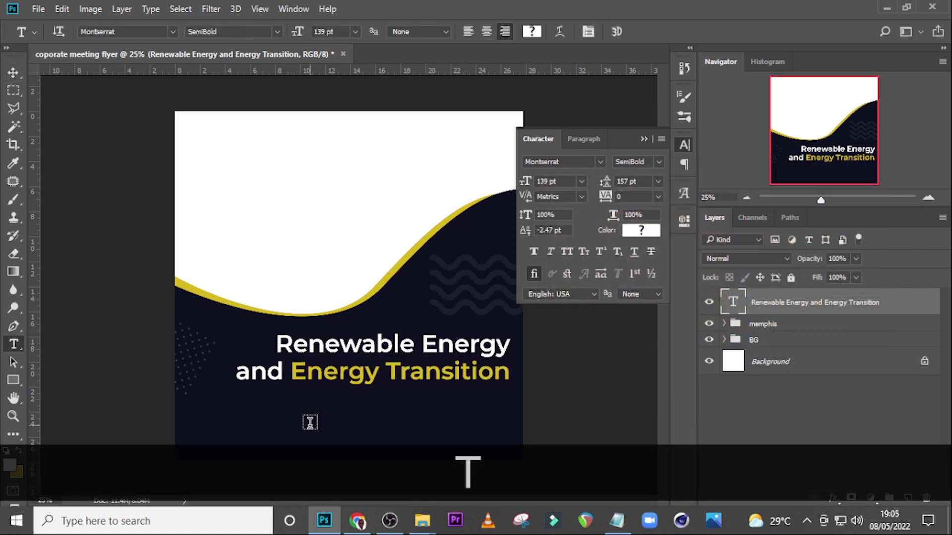
pyautogui.click(310, 422)
pyautogui.click(612, 524)
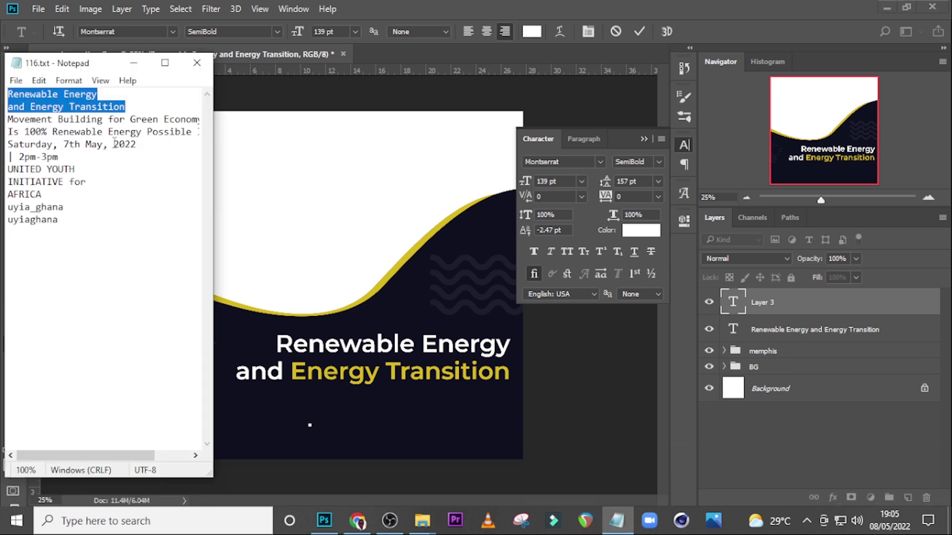
pyautogui.moveTo(7, 119); pyautogui.dragTo(212, 141)
pyautogui.hotkey('ctrl', 'c')
pyautogui.click(379, 6)
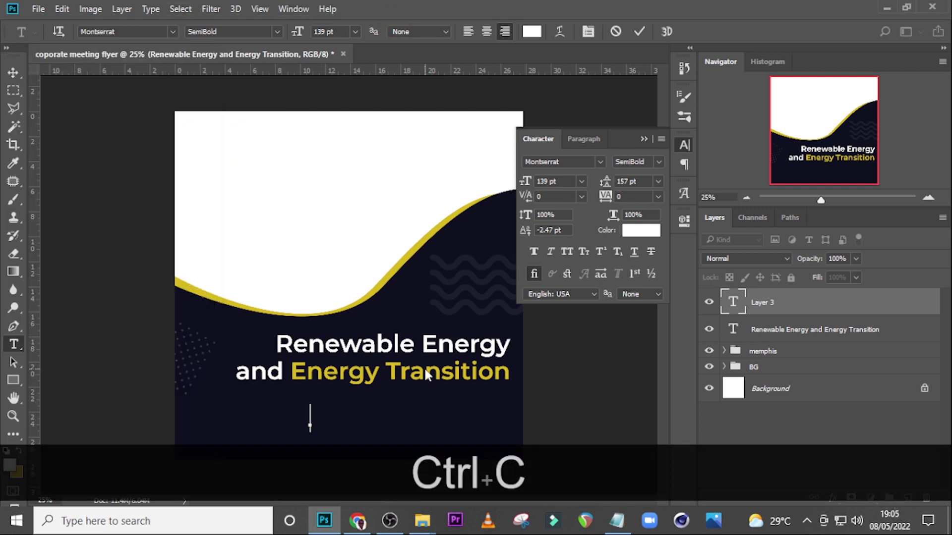
pyautogui.hotkey('ctrl', 'v')
pyautogui.click(746, 307)
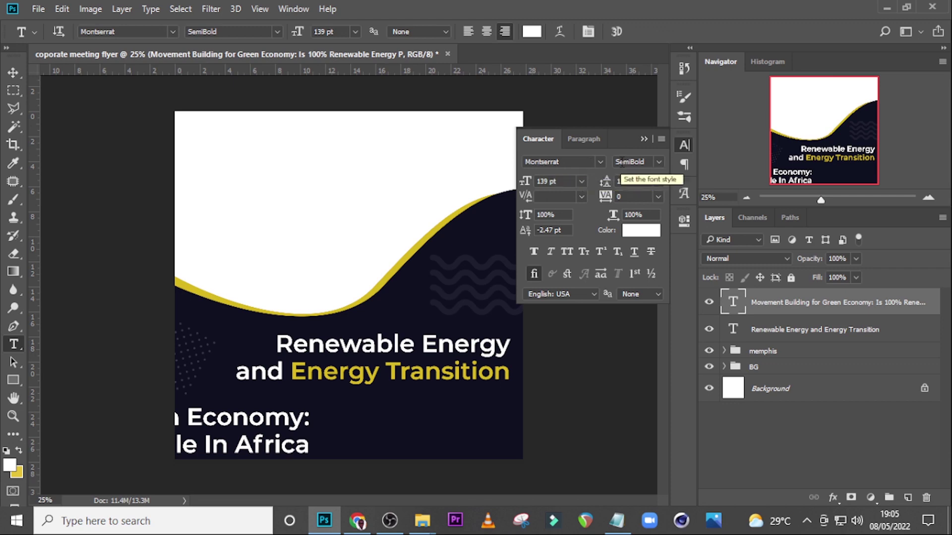
# - Set the subtitle text's font size to 67 pt and its leading to 78 pt
pyautogui.click(560, 181)
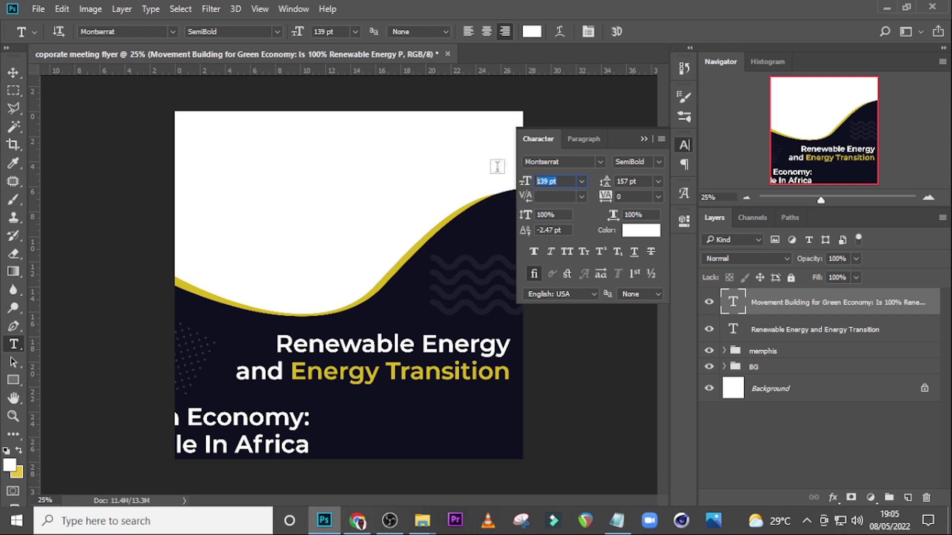
pyautogui.write('67')
pyautogui.press('Return')
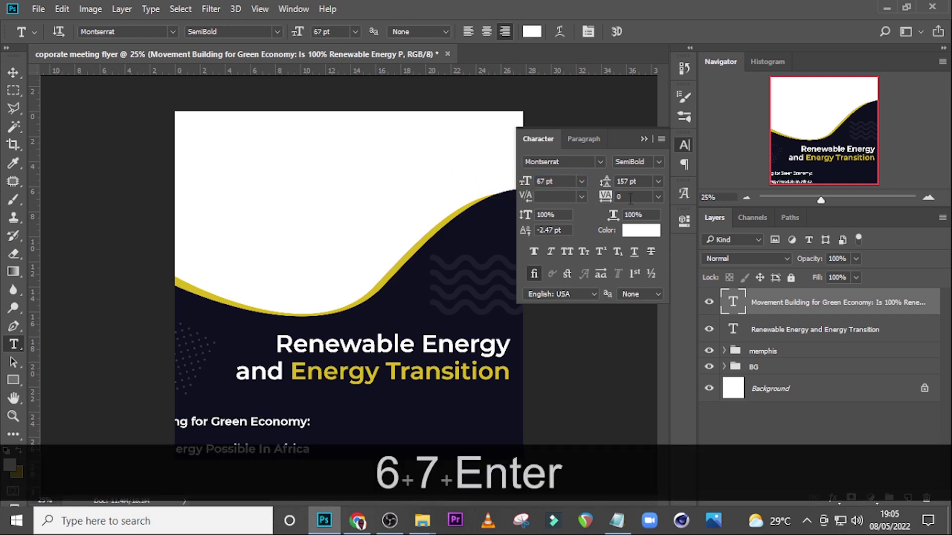
pyautogui.click(641, 181)
pyautogui.write('78')
pyautogui.press('Return')
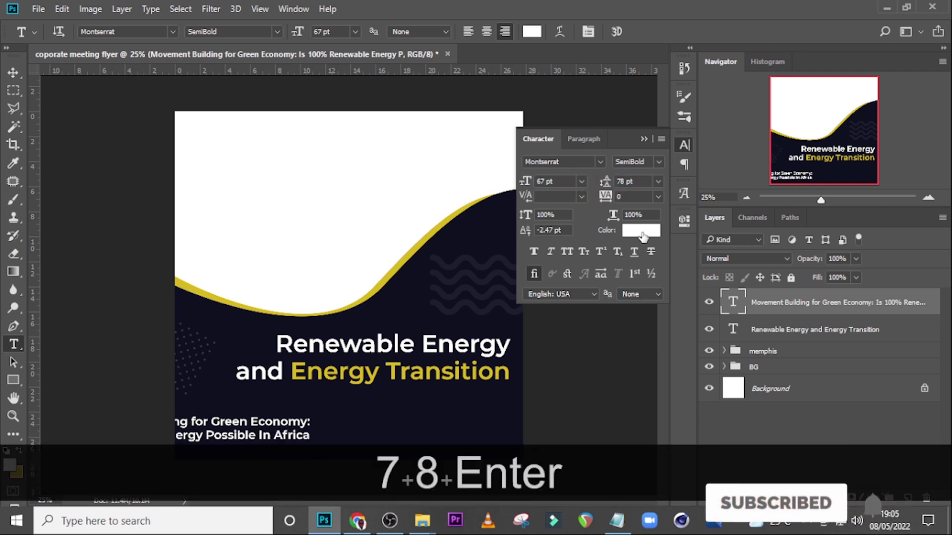
# - Show the guides and move the subtitle to end at the canvas's right margin guide, just below the headline
pyautogui.press('v')
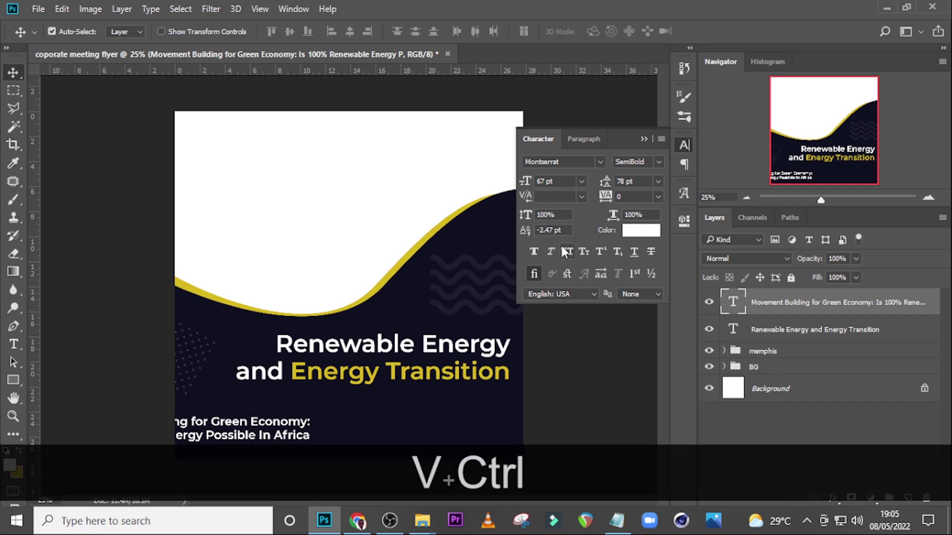
pyautogui.hotkey('ctrl', 'h')
pyautogui.moveTo(213, 426); pyautogui.dragTo(413, 424)
pyautogui.hotkey('shift', 'Right')
pyautogui.hotkey('shift', 'Up')
pyautogui.hotkey('shift', 'Up')
pyautogui.hotkey('shift', 'Up')
pyautogui.hotkey('shift', 'Up')
pyautogui.hotkey('shift', 'Up')
pyautogui.hotkey('shift', 'Up')
pyautogui.hotkey('shift', 'Up')
pyautogui.hotkey('shift', 'Up')
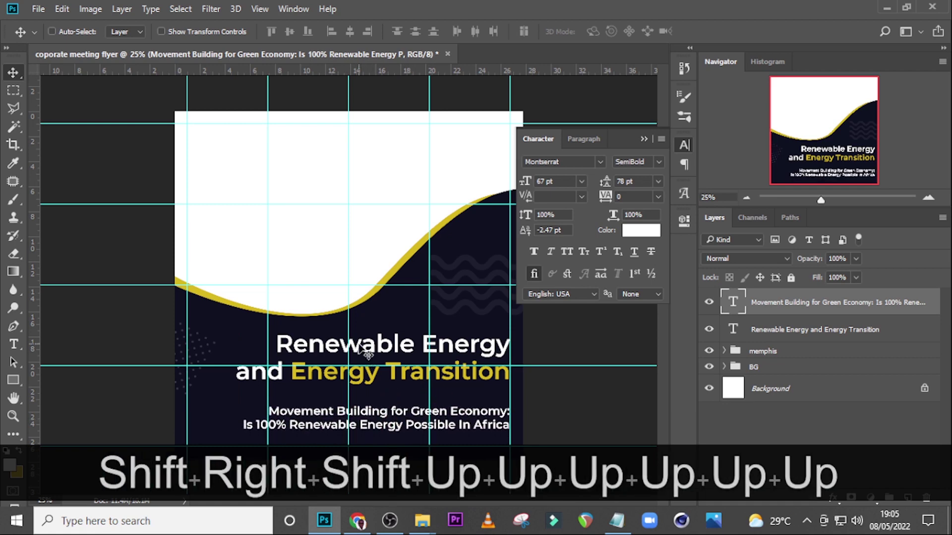
# - Hide the guides and nudge the subtitle up to tighten the gap beneath the headline
pyautogui.hotkey('ctrl', 'h')
pyautogui.press('Up')
pyautogui.press('Up')
pyautogui.press('Up')
pyautogui.press('Up')
pyautogui.press('Up')
pyautogui.press('Up')
pyautogui.press('Up')
pyautogui.press('Up')
pyautogui.press('Up')
pyautogui.press('Up')
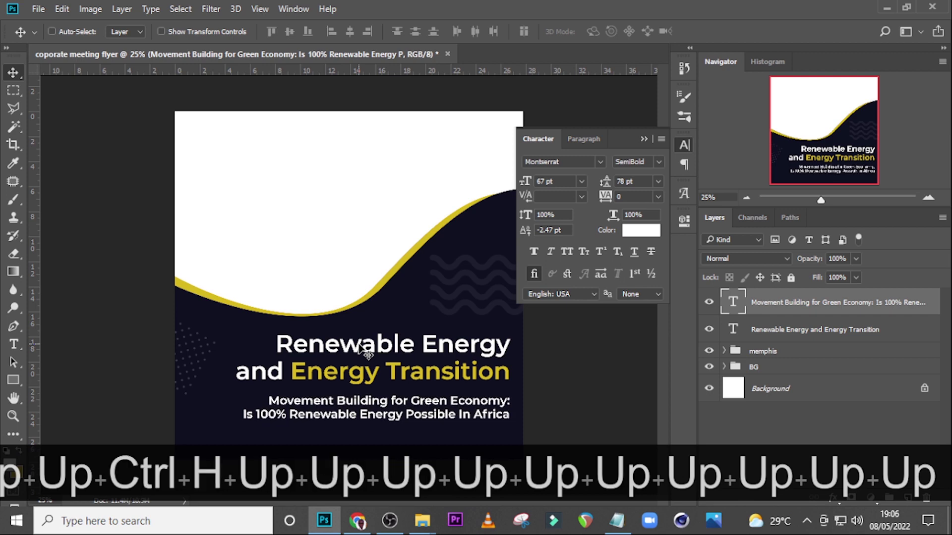
pyautogui.press('Up')
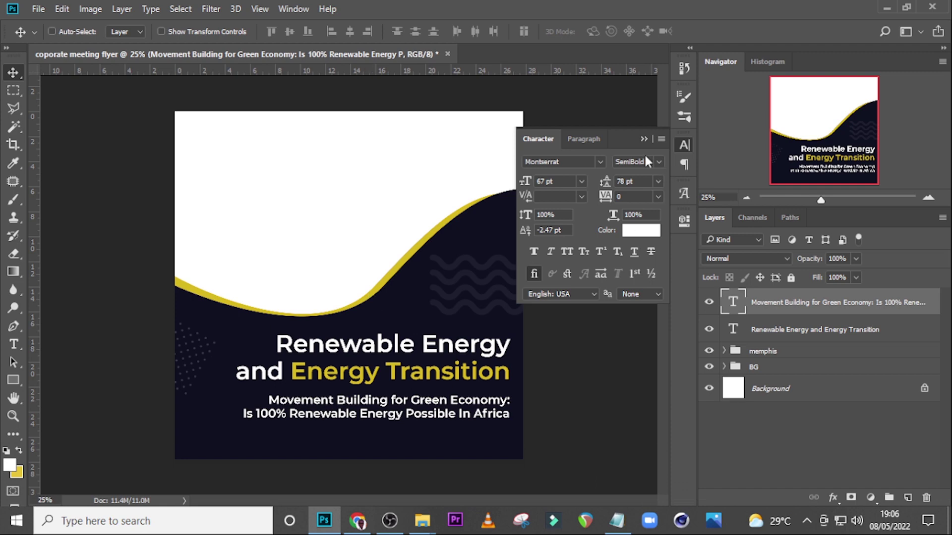
pyautogui.click(644, 139)
# - Move the headline and subtitle together 60 px left from the canvas's right margin, and show the guides ready for the Rectangle tool
pyautogui.hotkey('ctrl', '=')
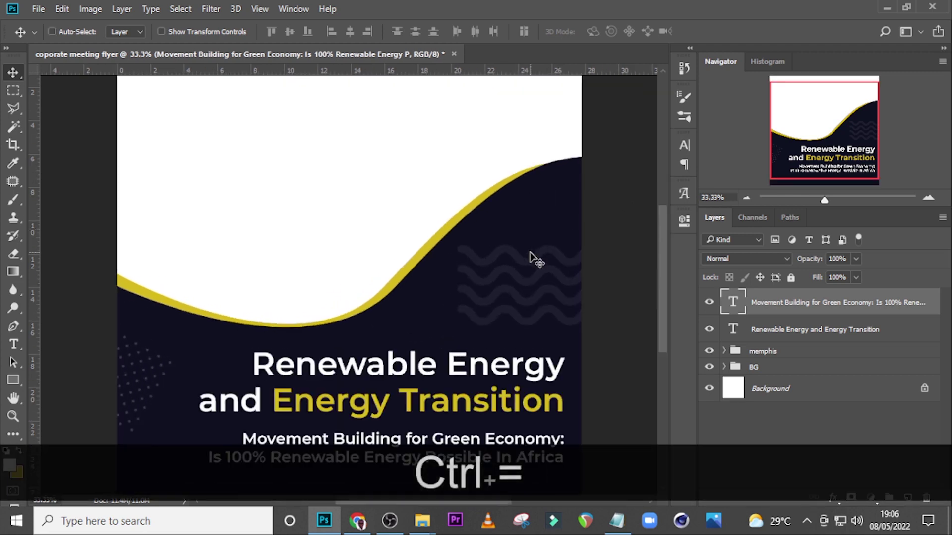
pyautogui.scroll(-6, 444, 255)
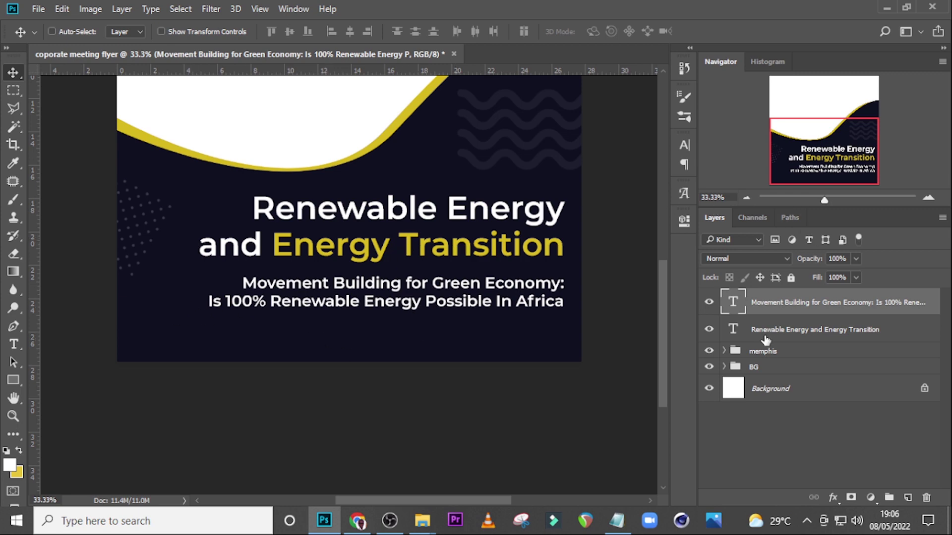
pyautogui.keyDown('ctrl'); pyautogui.click(838, 331); pyautogui.keyUp('ctrl')
pyautogui.hotkey('ctrl', 'shift', 'Left')
pyautogui.hotkey('ctrl', 'shift', 'Left')
pyautogui.hotkey('ctrl', 'shift', 'Left')
pyautogui.hotkey('ctrl', 'shift', 'Left')
pyautogui.hotkey('ctrl', 'shift', 'Left')
pyautogui.hotkey('ctrl', 'shift', 'Left')
pyautogui.hotkey('ctrl', 'h')
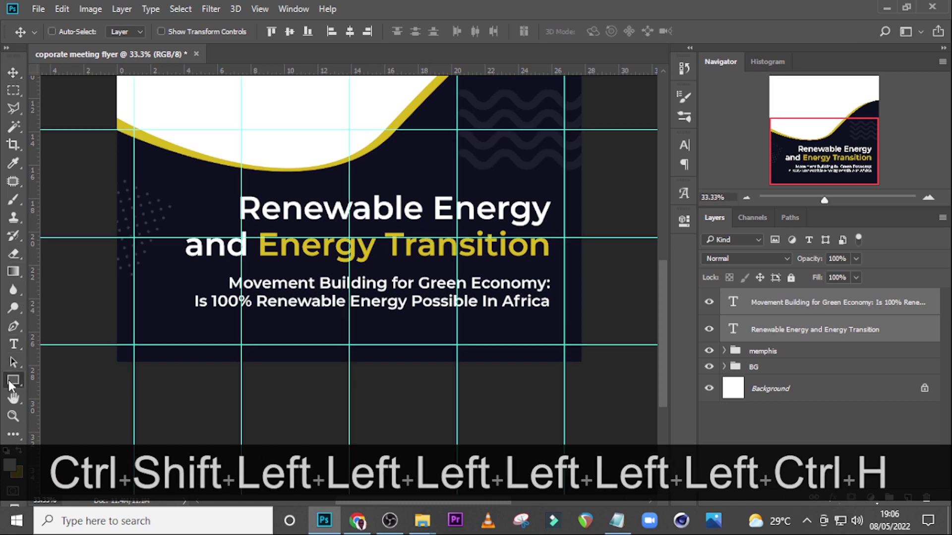
pyautogui.click(10, 380)
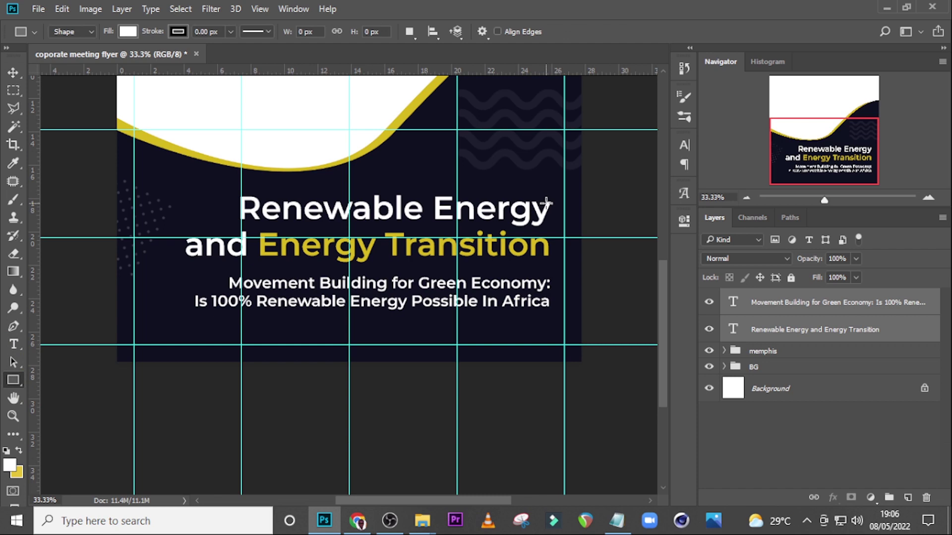
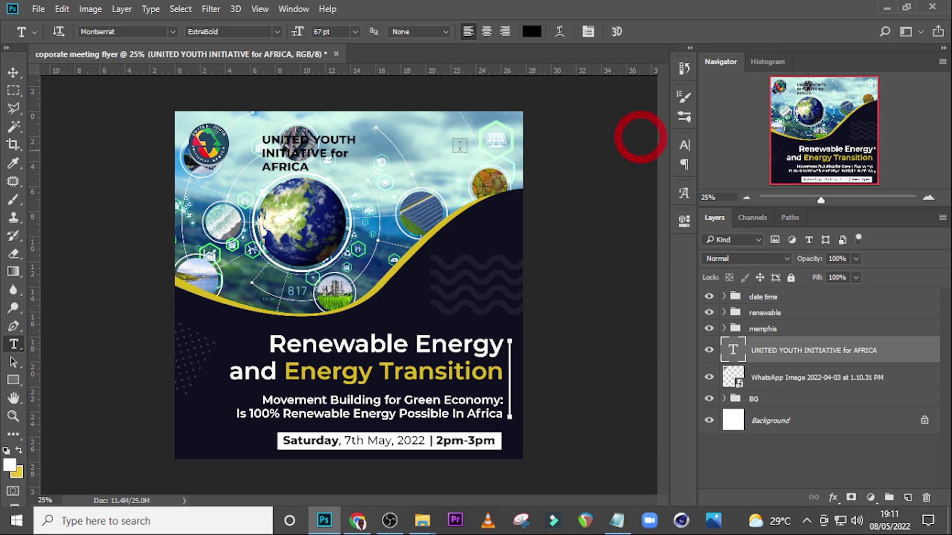
# - Place the "UNITED YOUTH INITIATIVE for AFRICA" text beside the logo and set its size to 47 pt, leading to 47 pt and tracking to 20
pyautogui.press('v')
pyautogui.moveTo(319, 144); pyautogui.dragTo(287, 135)
pyautogui.click(684, 145)
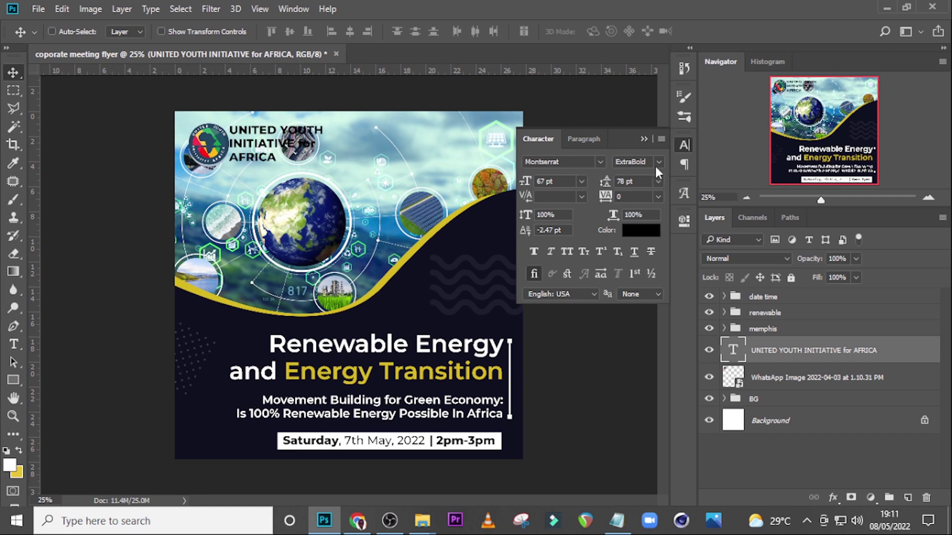
pyautogui.click(559, 181)
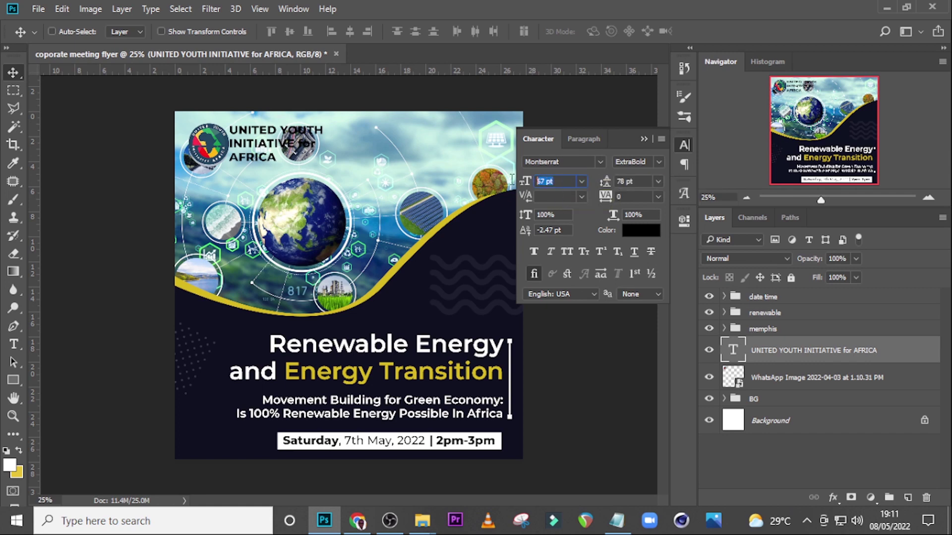
pyautogui.write('47')
pyautogui.press('Return')
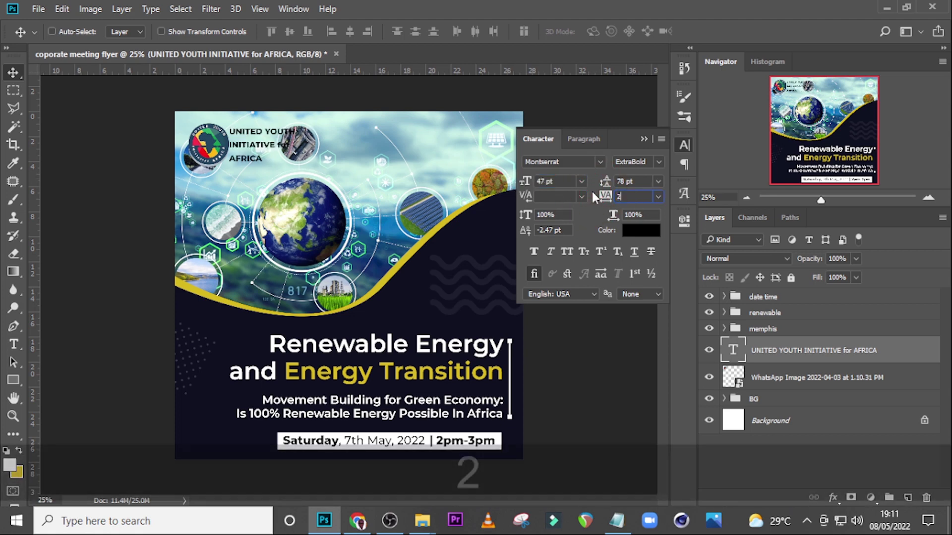
pyautogui.write('20')
pyautogui.press('Return')
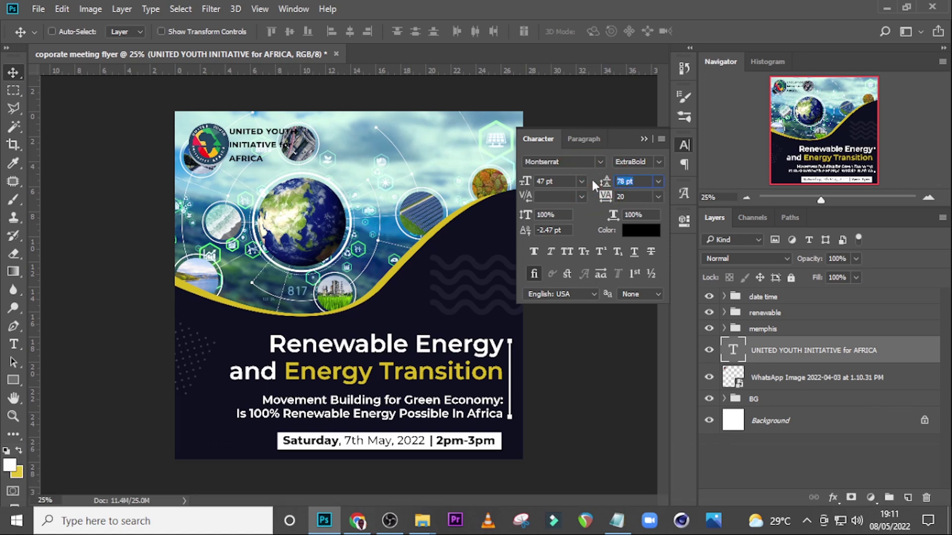
pyautogui.write('47')
pyautogui.press('Return')
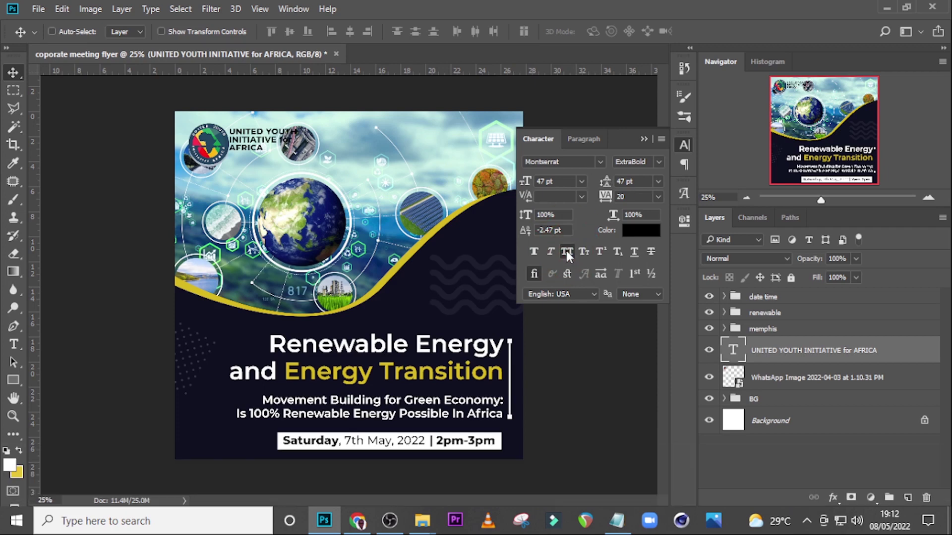
# - Apply all caps to the organisation name and recolour it white, using hex ffffff
pyautogui.click(631, 231)
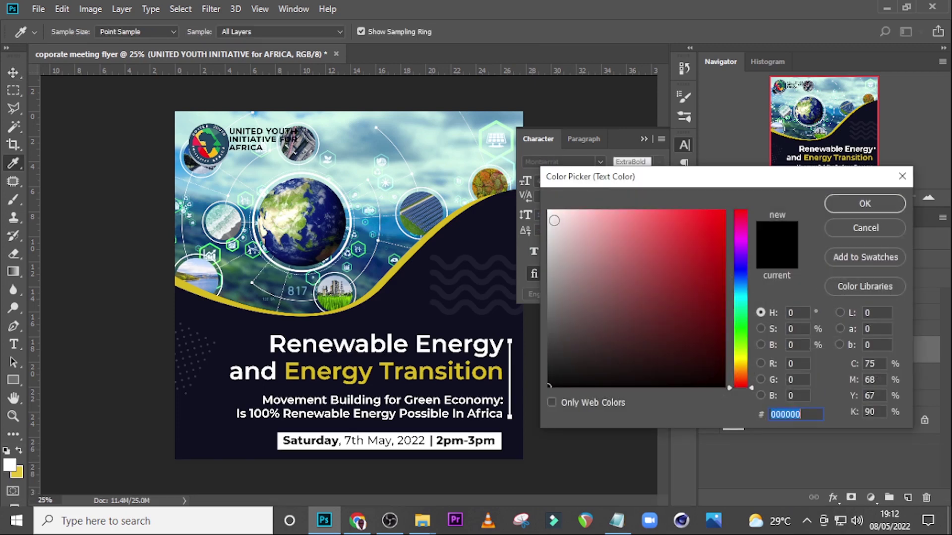
pyautogui.write('ffffff')
pyautogui.click(841, 207)
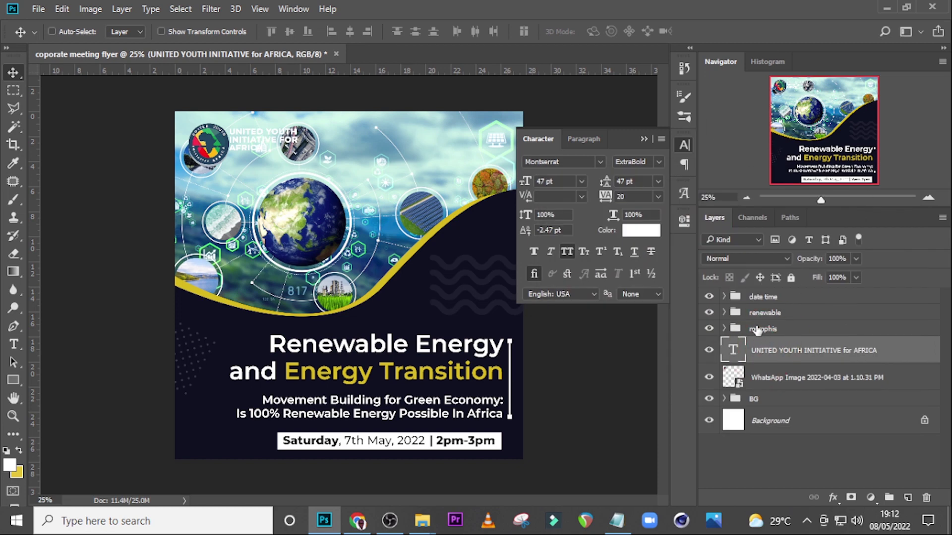
# - Shift the organisation name left over the logo and slightly up towards the canvas's top margin
pyautogui.press('v')
pyautogui.hotkey('shift', 'Left')
pyautogui.hotkey('shift', 'Left')
pyautogui.hotkey('shift', 'Left')
pyautogui.hotkey('shift', 'Left')
pyautogui.hotkey('shift', 'Left')
pyautogui.hotkey('shift', 'Left')
pyautogui.hotkey('shift', 'Left')
pyautogui.hotkey('shift', 'Left')
pyautogui.hotkey('shift', 'Left')
pyautogui.hotkey('shift', 'Left')
pyautogui.hotkey('shift', 'Left')
pyautogui.hotkey('shift', 'Left')
pyautogui.hotkey('shift', 'Left')
pyautogui.hotkey('shift', 'Left')
pyautogui.hotkey('shift', 'Left')
pyautogui.hotkey('shift', 'Up')
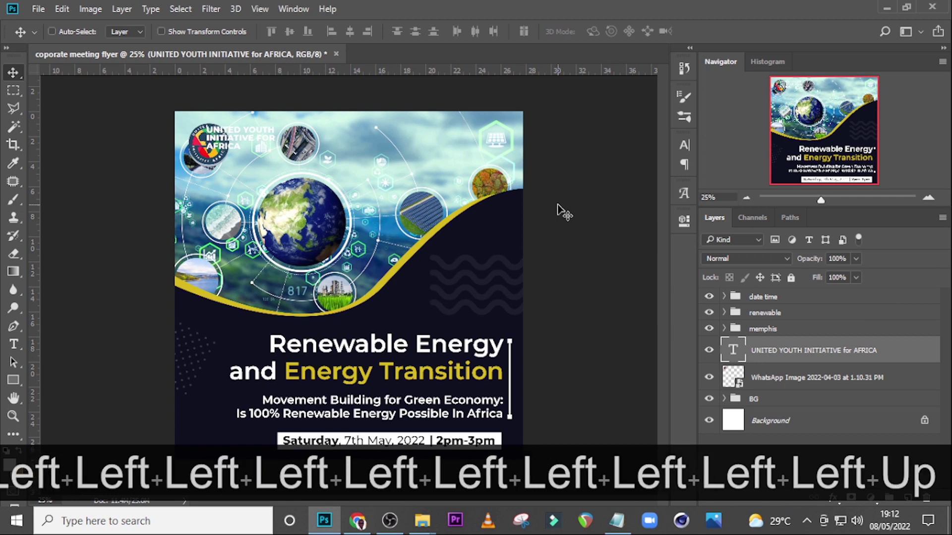
pyautogui.hotkey('shift', 'Up')
# - Show the guides, scale the logo down, and nudge it into the canvas's upper-left margin corner beside the organisation name
pyautogui.hotkey('ctrl', 'h')
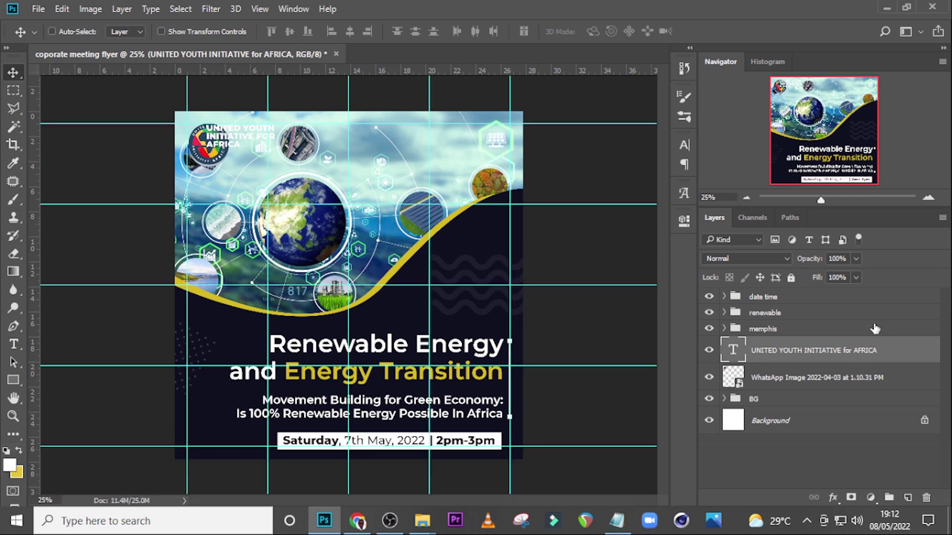
pyautogui.click(770, 379)
pyautogui.hotkey('ctrl', 't')
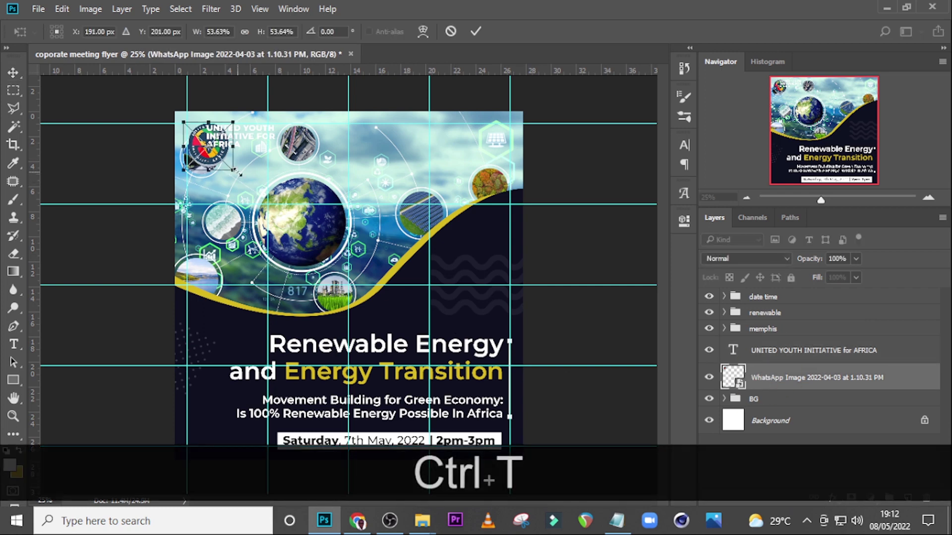
pyautogui.moveTo(230, 165); pyautogui.dragTo(218, 148)
pyautogui.press('Return')
pyautogui.press('v')
pyautogui.press('Up')
pyautogui.press('Left')
pyautogui.press('Left')
pyautogui.press('Left')
pyautogui.press('Down')
pyautogui.press('Down')
pyautogui.press('Down')
pyautogui.press('Down')
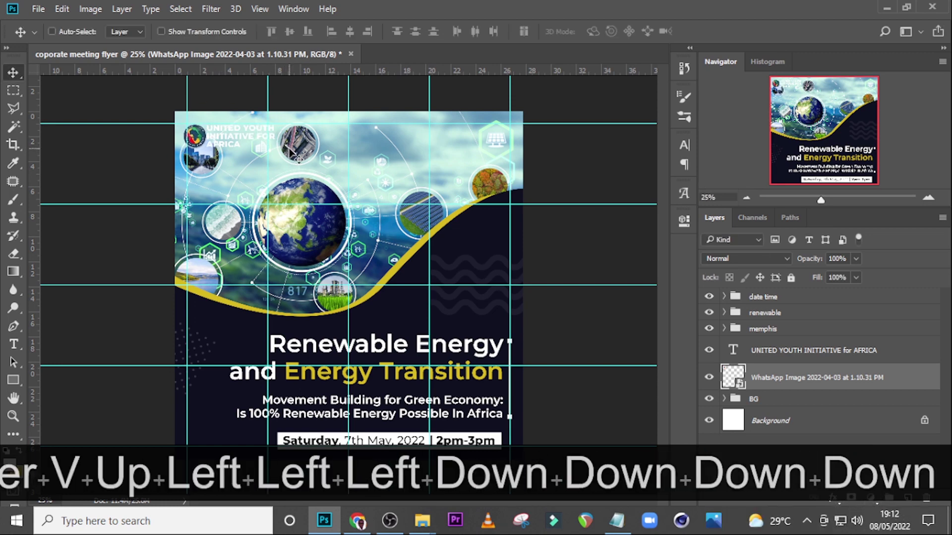
# - Draw a closed curved outline around the logo and organisation name with the Pen tool and convert it to a shape layer
pyautogui.press('p')
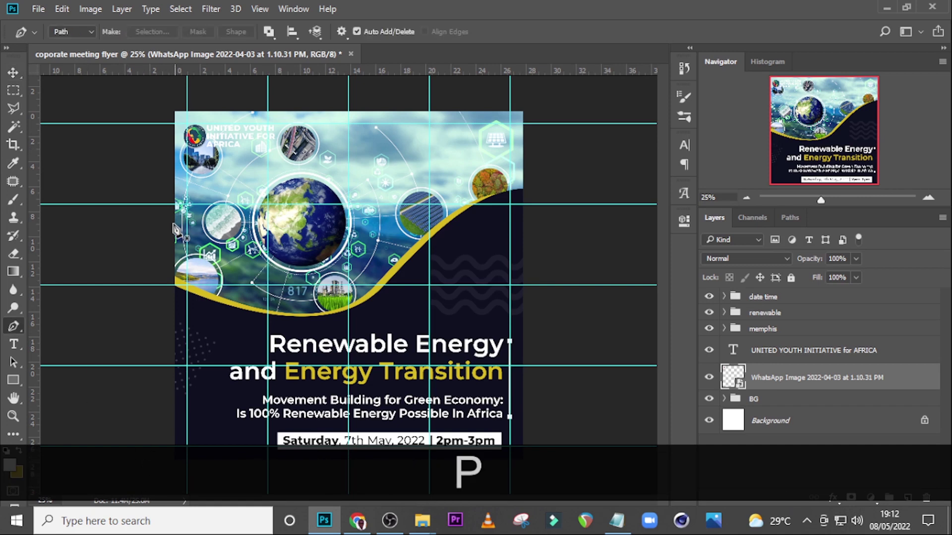
pyautogui.click(169, 151)
pyautogui.moveTo(235, 150); pyautogui.dragTo(249, 156)
pyautogui.moveTo(282, 124); pyautogui.dragTo(282, 103)
pyautogui.click(160, 98)
pyautogui.click(169, 151)
pyautogui.click(236, 32)
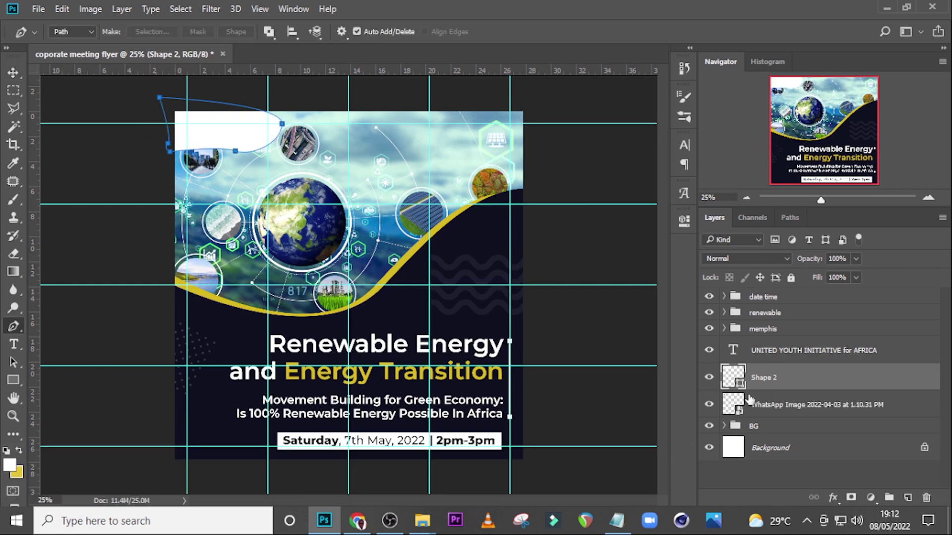
# - Move the curved shape layer below the logo layer and fill it with the flyer's dark navy
pyautogui.moveTo(748, 378); pyautogui.dragTo(749, 416)
pyautogui.doubleClick(733, 405)
pyautogui.click(861, 204)
# - Enlarge the navy curved shape slightly around the logo and organisation name
pyautogui.hotkey('ctrl', 't')
pyautogui.hotkey('ctrl', 't')
pyautogui.press('Return')
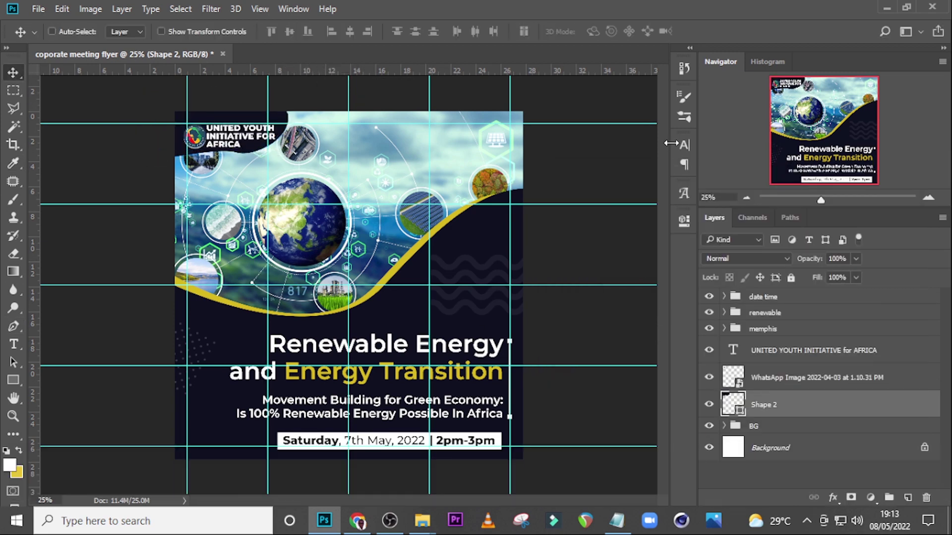
# - Duplicate the navy curved shape and recolour the lower one gold by sampling the background curve, hex d8bb18
pyautogui.hotkey('ctrl', 'j')
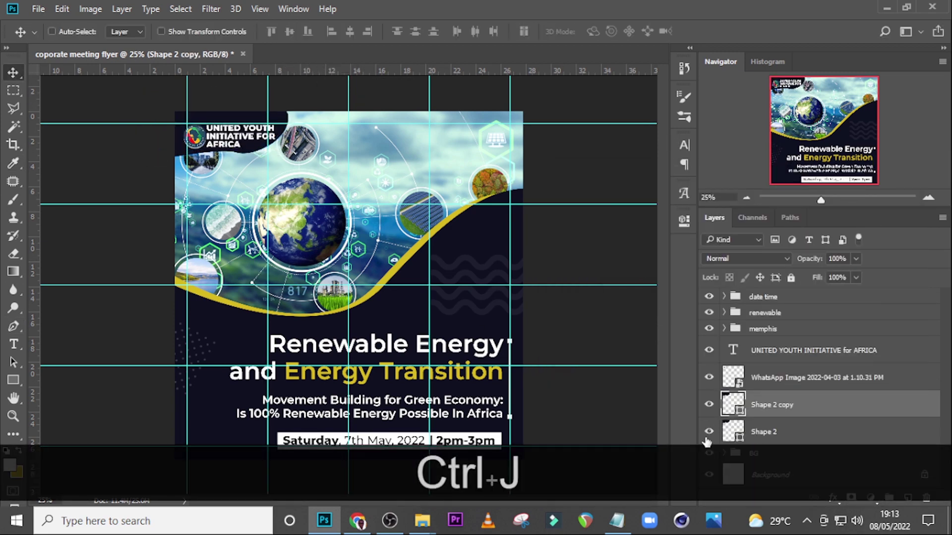
pyautogui.doubleClick(727, 428)
pyautogui.click(412, 251)
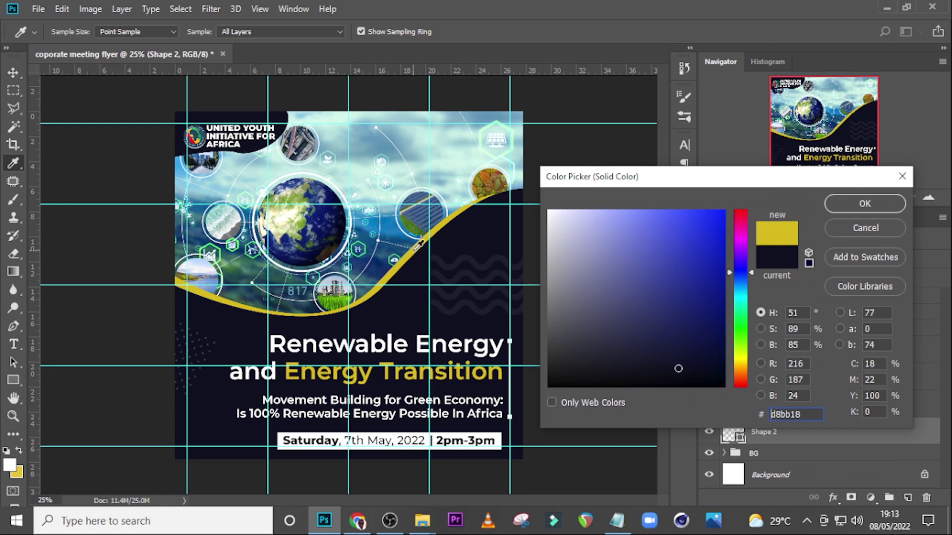
pyautogui.click(854, 207)
# - Offset and transform the gold shape to form a gold edge under the navy shape, and hide the guides
pyautogui.press('v')
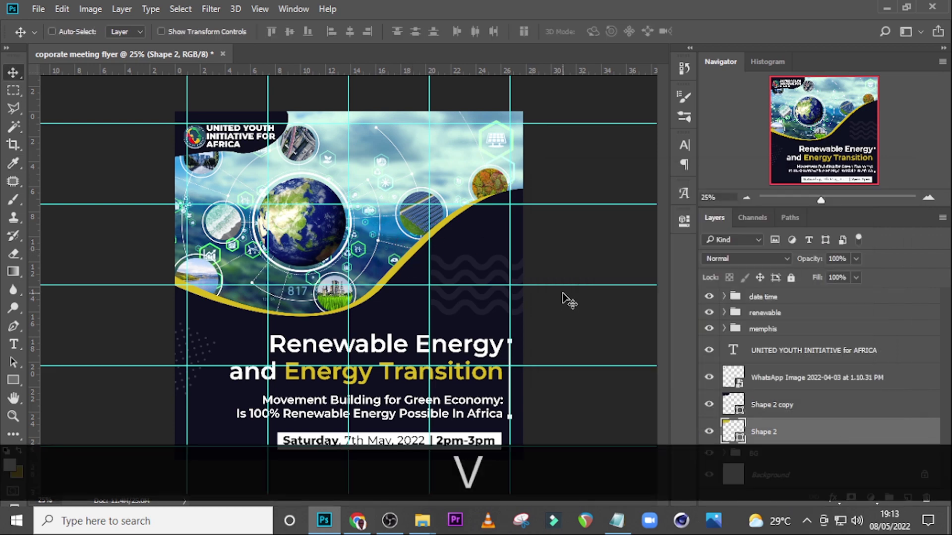
pyautogui.press('Left')
pyautogui.press('Left')
pyautogui.press('Left')
pyautogui.press('Down')
pyautogui.press('Down')
pyautogui.hotkey('ctrl', 't')
pyautogui.press('Return')
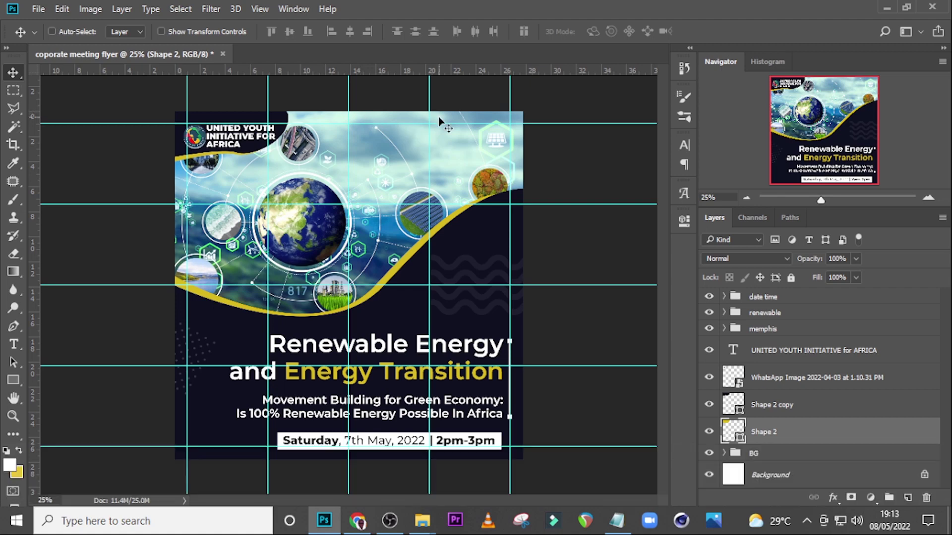
pyautogui.hotkey('ctrl', 'h')
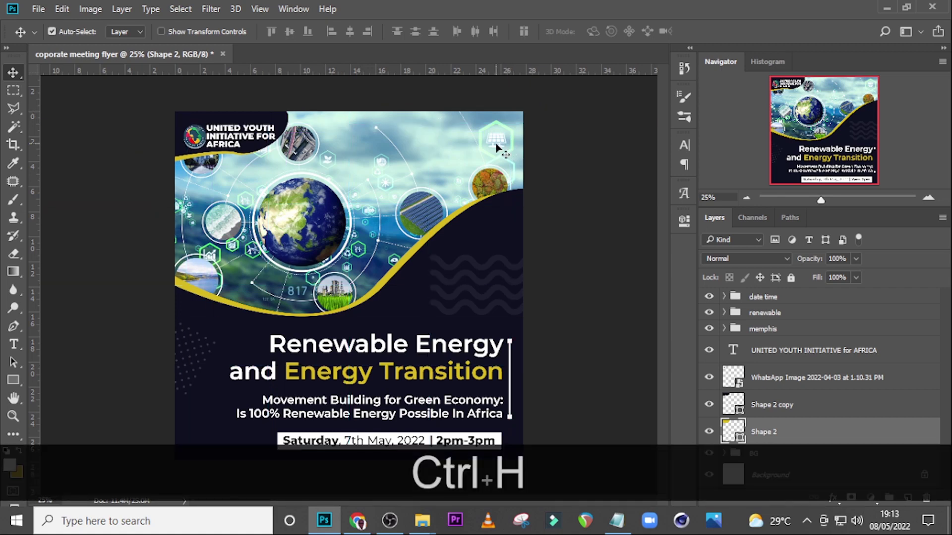
# - Scale the navy and gold curved shapes together to about 133% and rotate them about -9.7°
pyautogui.keyDown('ctrl'); pyautogui.click(756, 414); pyautogui.keyUp('ctrl')
pyautogui.hotkey('ctrl', 't')
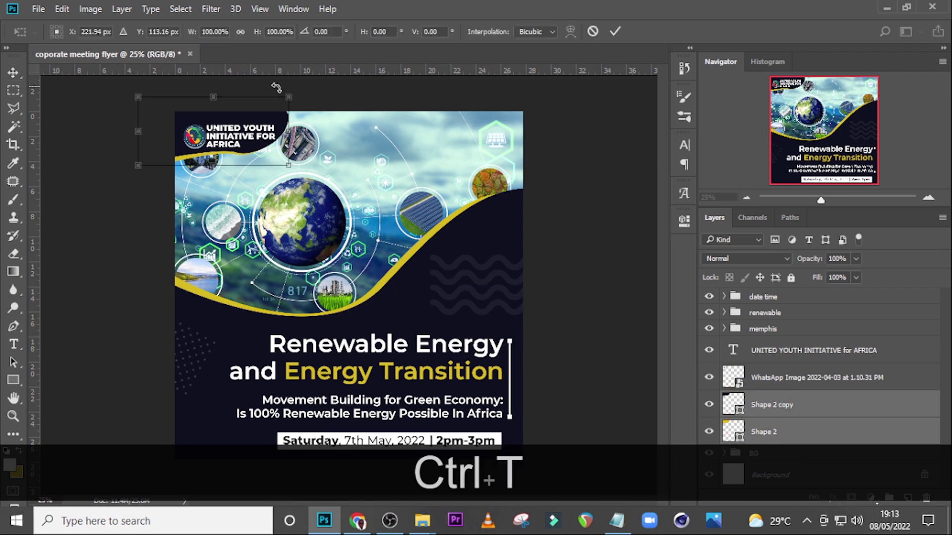
pyautogui.moveTo(286, 101); pyautogui.dragTo(359, 130)
pyautogui.moveTo(229, 163)
pyautogui.mouseDown()
pyautogui.moveTo(238, 156)
pyautogui.moveTo(229, 154)
pyautogui.mouseUp()
pyautogui.moveTo(339, 75); pyautogui.dragTo(341, 84)
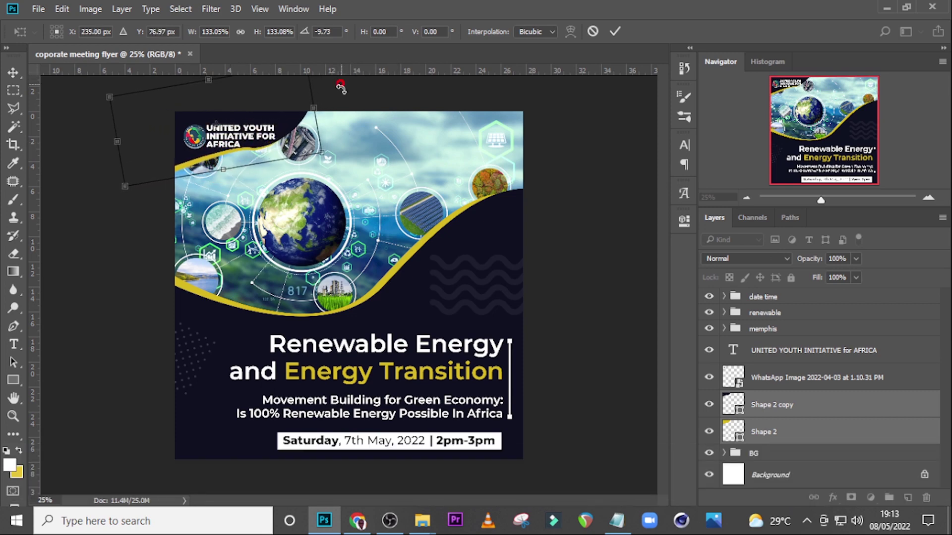
# - Group the organisation name, logo image and both Shape 2 curved layers, and name the group "logo"
pyautogui.click(813, 350)
pyautogui.click(774, 378)
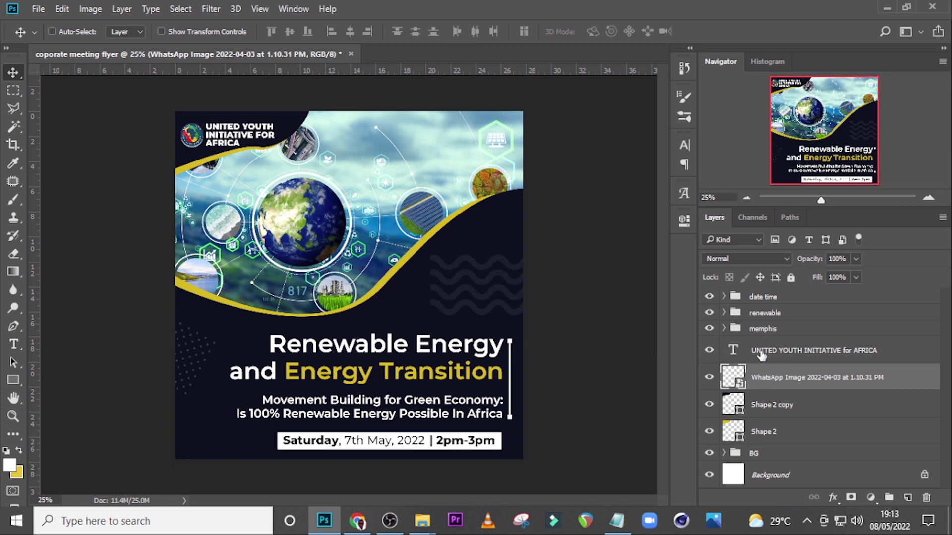
pyautogui.keyDown('ctrl'); pyautogui.click(763, 351); pyautogui.keyUp('ctrl')
pyautogui.keyDown('ctrl'); pyautogui.click(766, 406); pyautogui.keyUp('ctrl')
pyautogui.keyDown('ctrl'); pyautogui.click(766, 434); pyautogui.keyUp('ctrl')
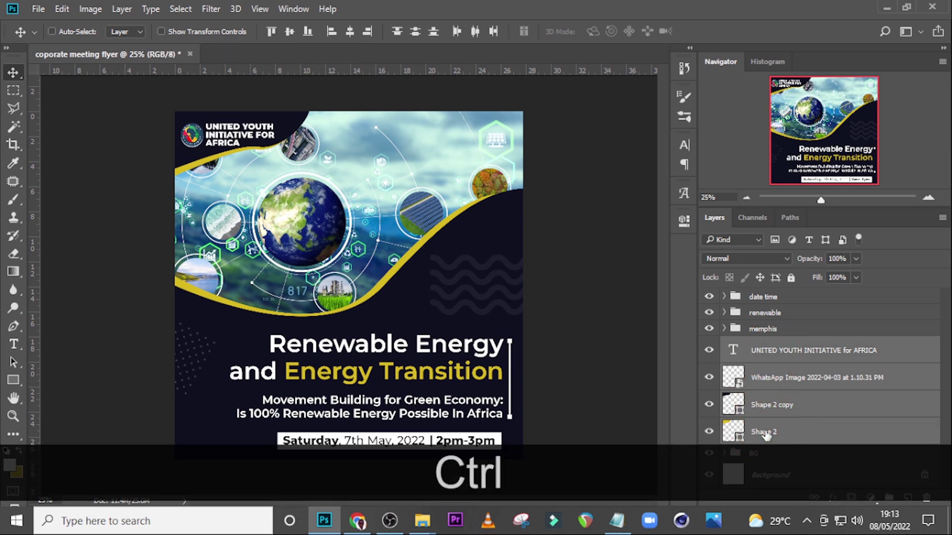
pyautogui.hotkey('ctrl', 'g')
pyautogui.doubleClick(764, 344)
pyautogui.write('logo')
pyautogui.press('Return')
# - Rotate the header's navy and gold curved shapes about 3.9°, shift them left around the organisation name, and collapse the logo group
pyautogui.hotkey('ctrl', 't')
pyautogui.moveTo(328, 150); pyautogui.dragTo(322, 119)
pyautogui.press('Return')
pyautogui.hotkey('ctrl', 't')
pyautogui.press('Left')
pyautogui.press('Left')
pyautogui.press('Left')
pyautogui.press('Left')
pyautogui.press('Left')
pyautogui.press('Left')
pyautogui.press('Left')
pyautogui.press('Left')
pyautogui.press('Left')
pyautogui.press('Left')
pyautogui.press('Left')
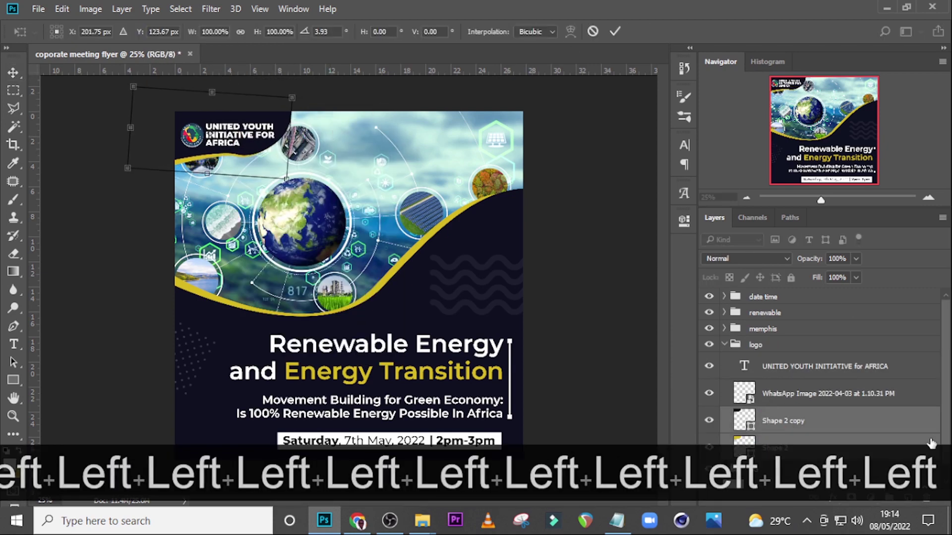
pyautogui.press('Return')
pyautogui.click(724, 345)
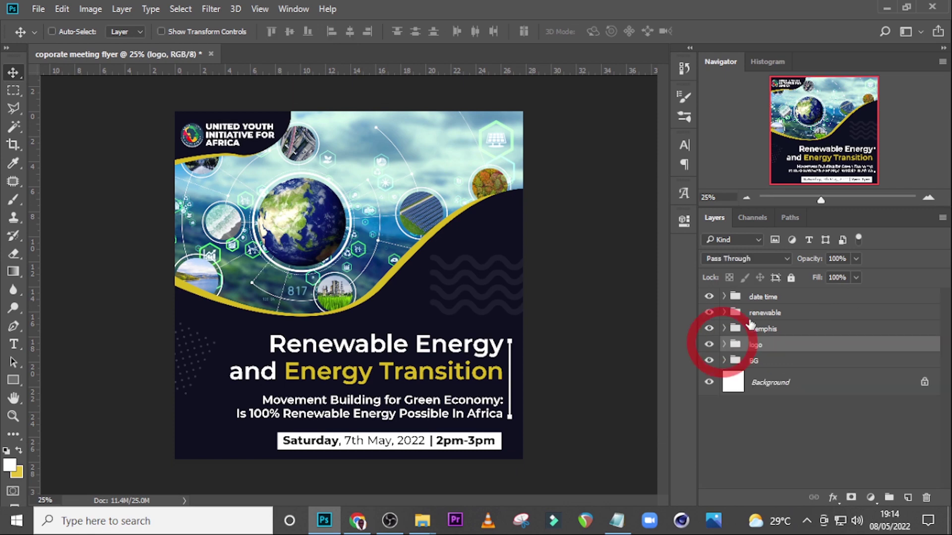
# - Nudge the date time and renewable groups upward together to leave more space above the flyer's bottom edge
pyautogui.click(759, 296)
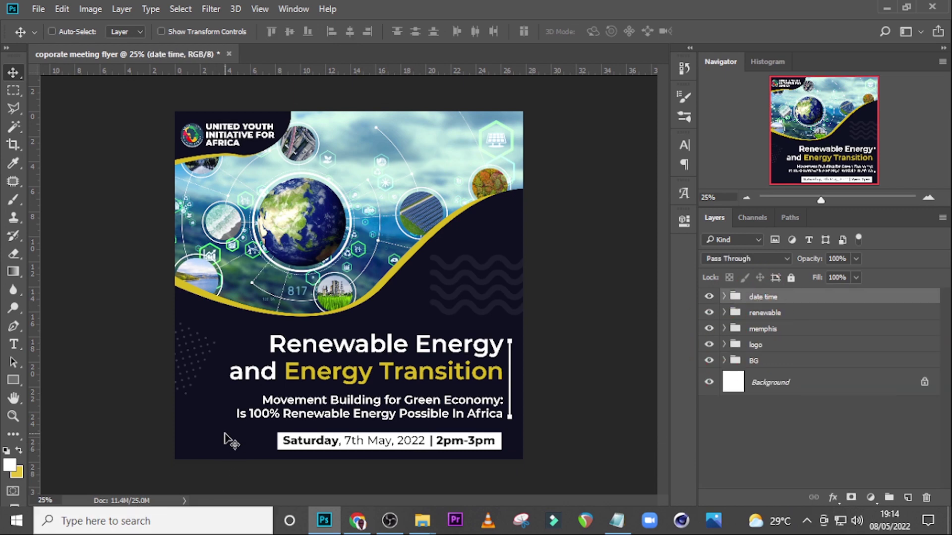
pyautogui.keyDown('ctrl'); pyautogui.click(761, 313); pyautogui.keyUp('ctrl')
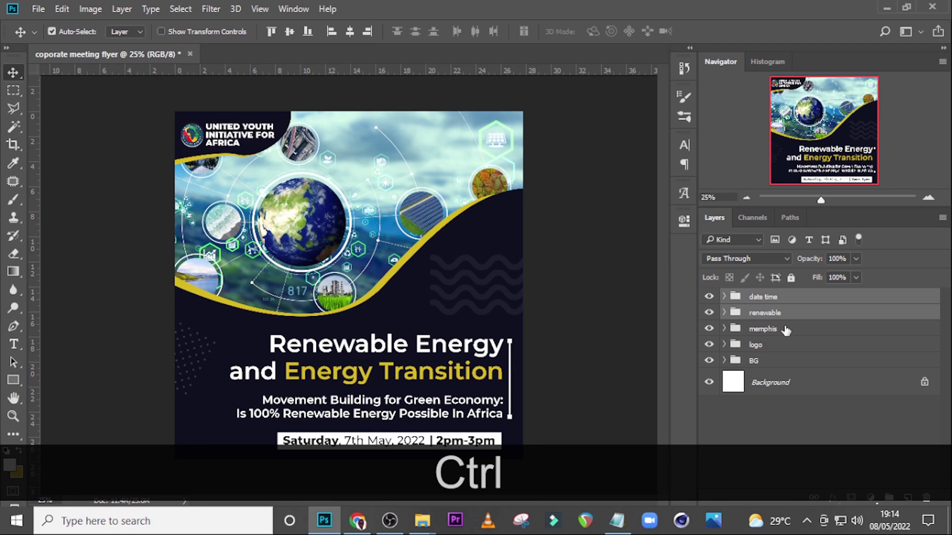
pyautogui.press('v')
pyautogui.press('Up')
pyautogui.press('Up')
pyautogui.press('Up')
pyautogui.press('Up')
pyautogui.press('Up')
pyautogui.press('Up')
pyautogui.press('Up')
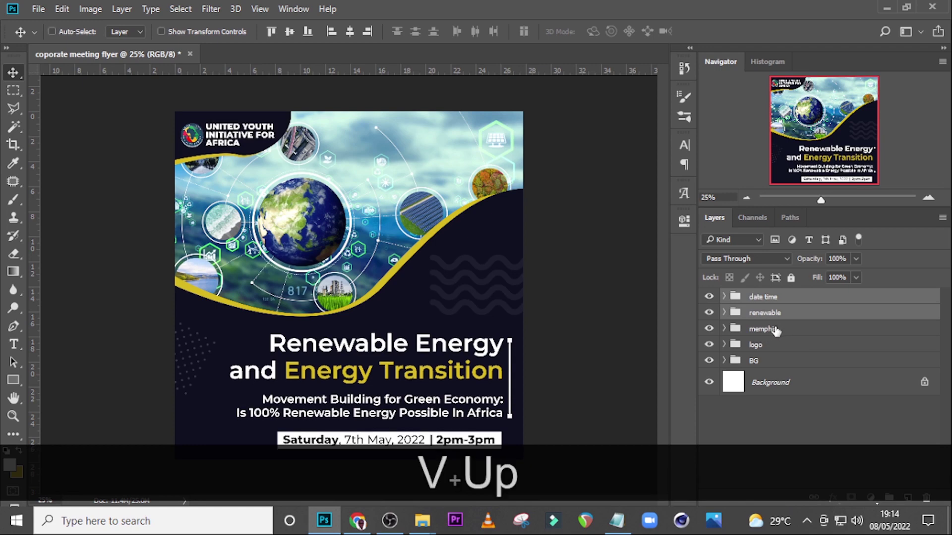
pyautogui.press('Up')
pyautogui.press('Up')
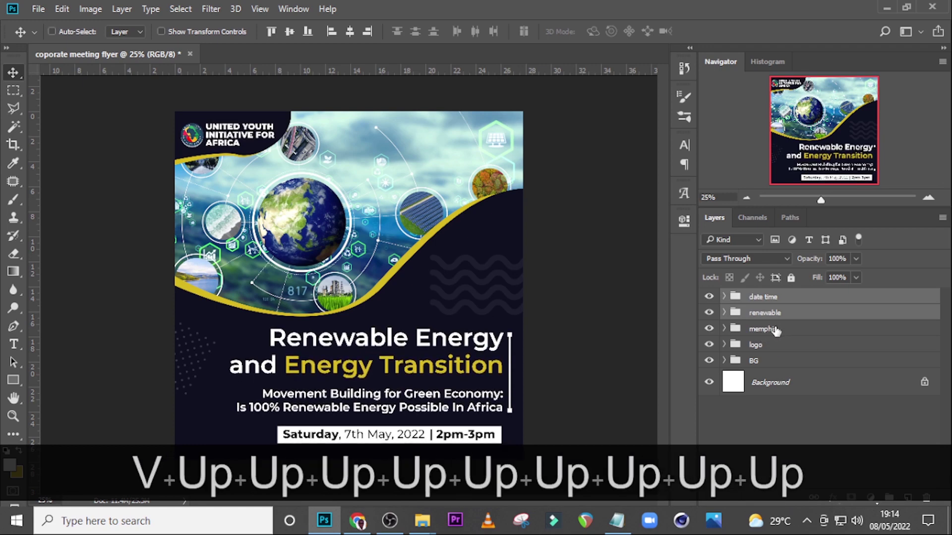
pyautogui.press('Up')
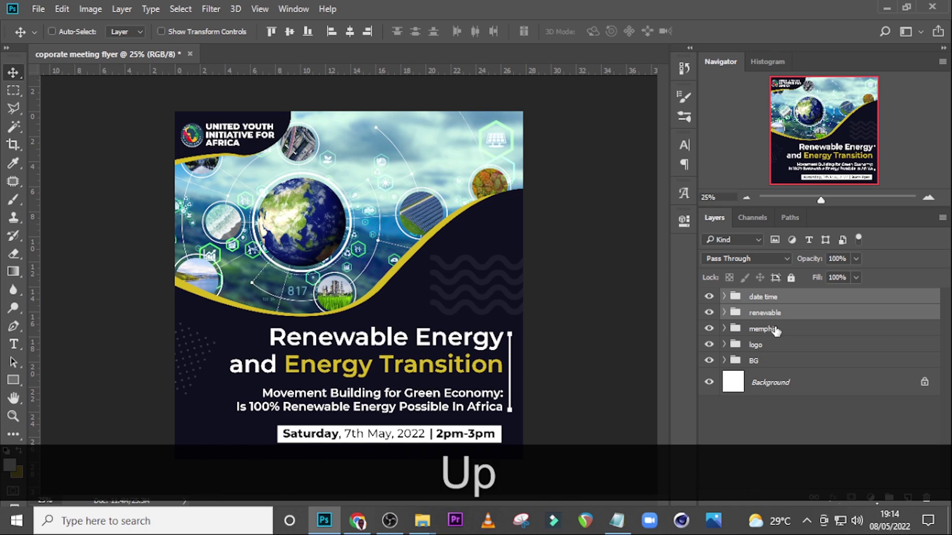
pyautogui.press('Up')
# - Place the Zoom logo Daco_4213063.png from the u116 folder on the flyer and scale it down to a small icon
pyautogui.hotkey('ctrl', '=')
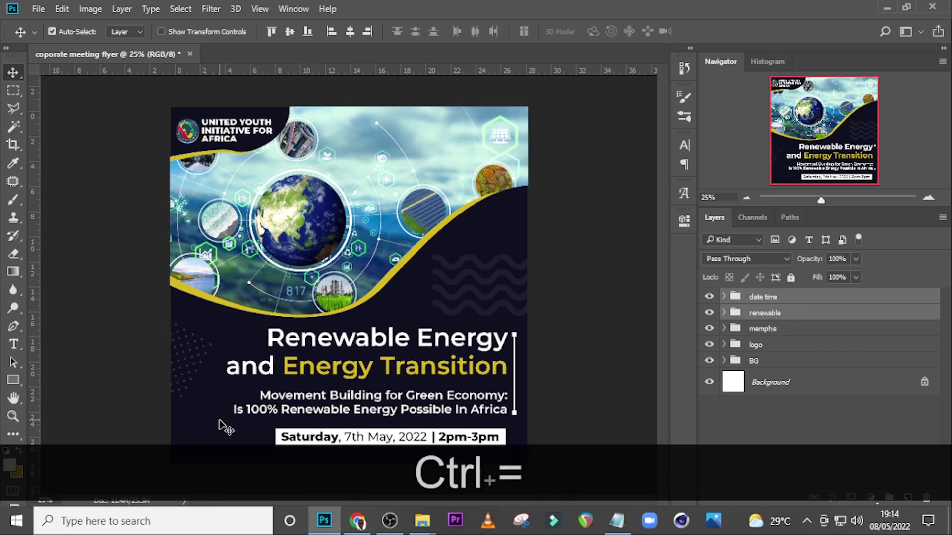
pyautogui.scroll(-5, 221, 364)
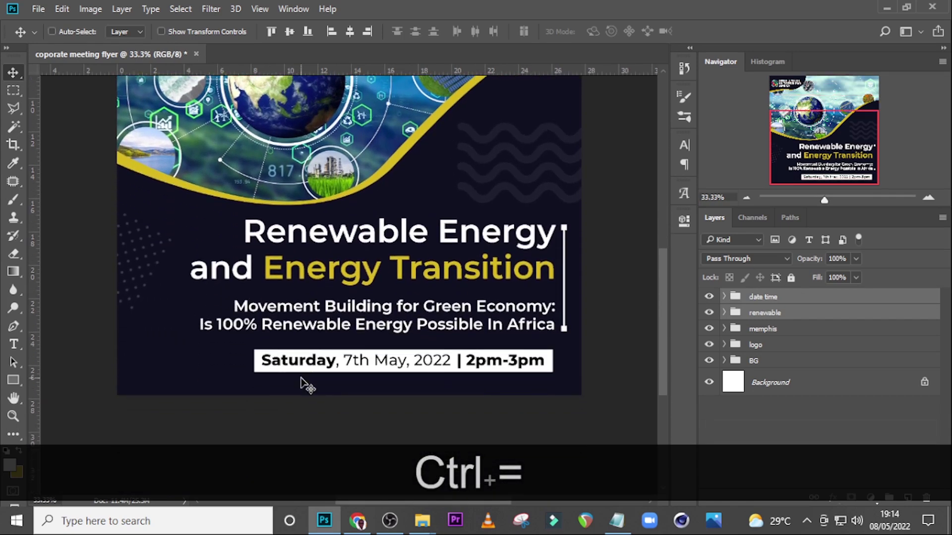
pyautogui.press('t')
pyautogui.click(422, 521)
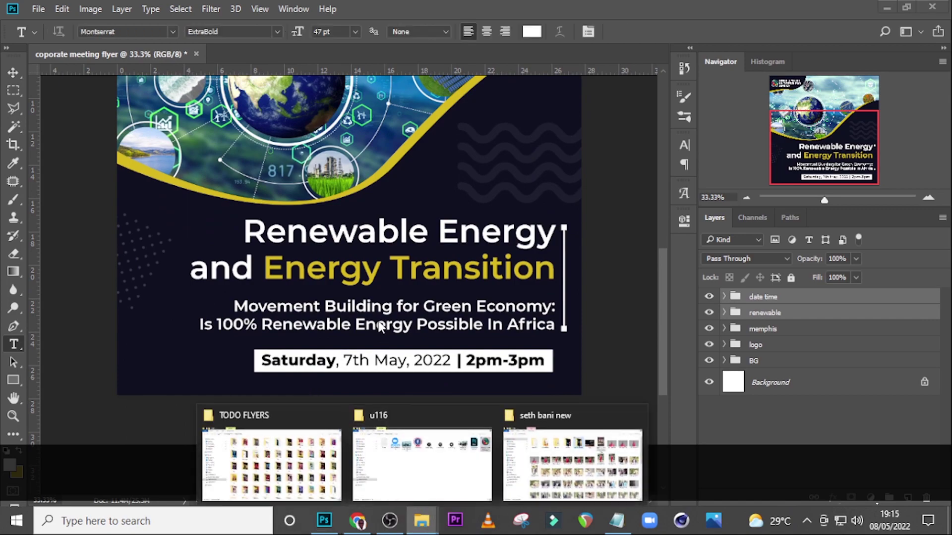
pyautogui.click(382, 451)
pyautogui.click(297, 117)
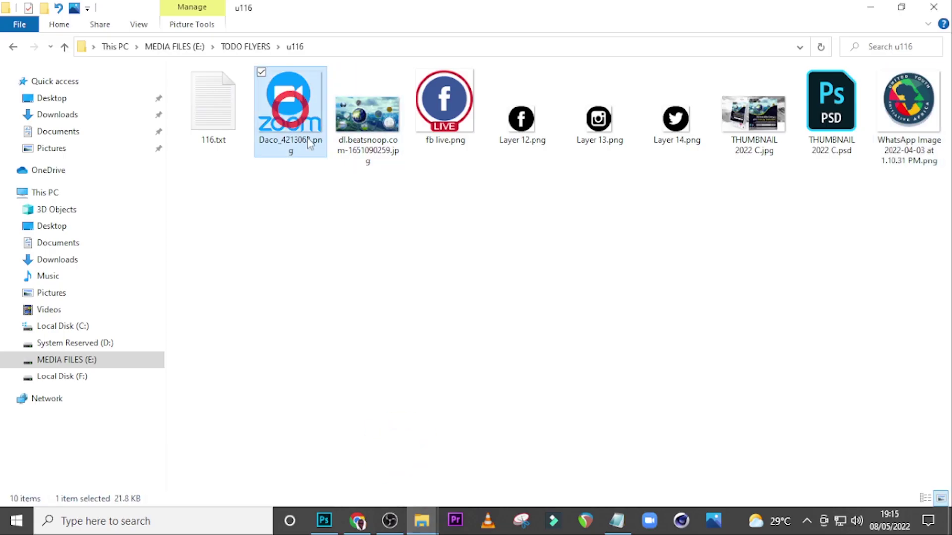
pyautogui.moveTo(303, 119); pyautogui.dragTo(224, 331)
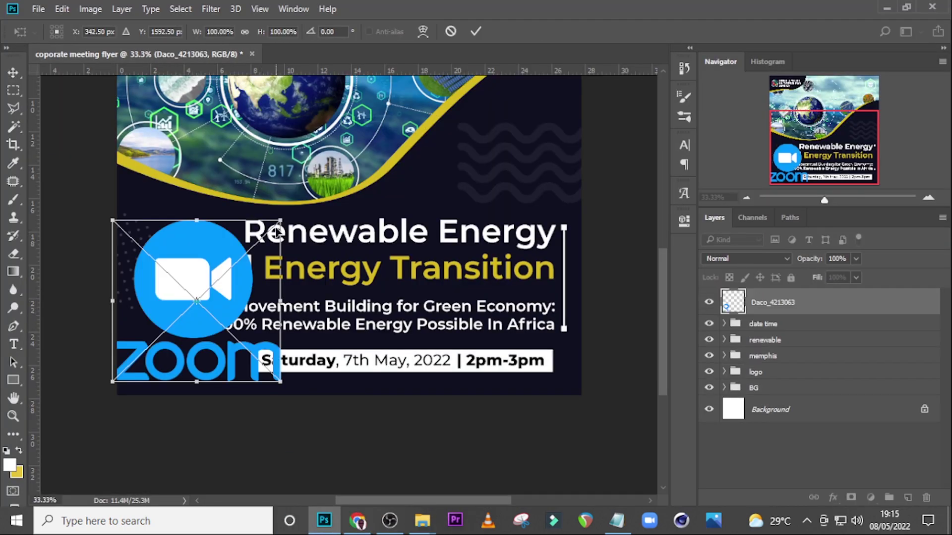
pyautogui.moveTo(281, 220); pyautogui.dragTo(181, 249)
pyautogui.press('Return')
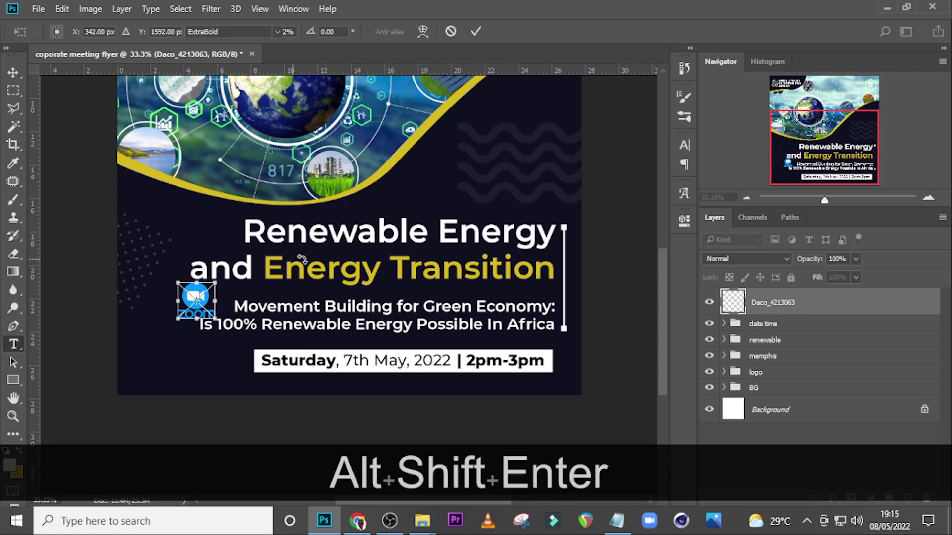
# - Show the guides and move the Zoom logo to the lower-left margin guide, level with the date box
pyautogui.press('v')
pyautogui.moveTo(184, 300); pyautogui.dragTo(146, 353)
pyautogui.hotkey('ctrl', 'h')
pyautogui.hotkey('shift', 'Left')
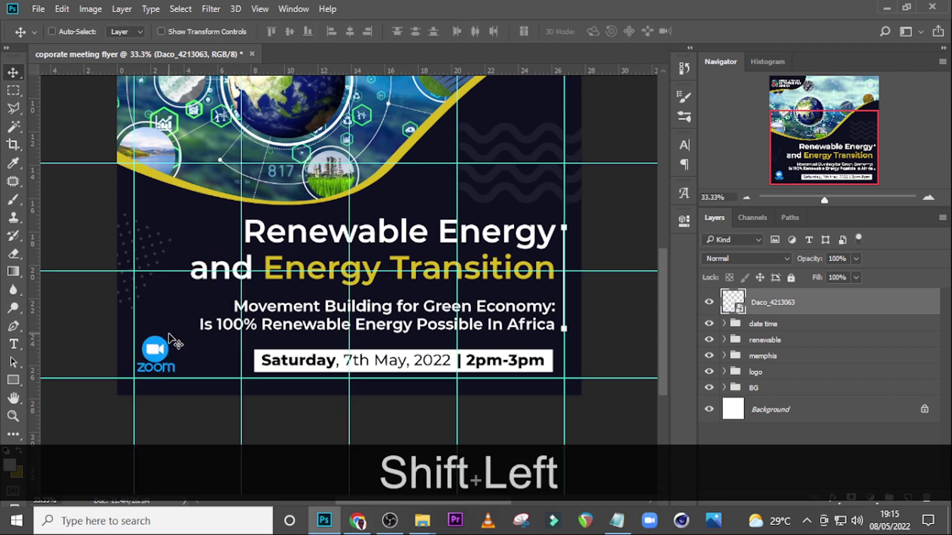
pyautogui.hotkey('shift', 'Up')
pyautogui.hotkey('shift', 'Left')
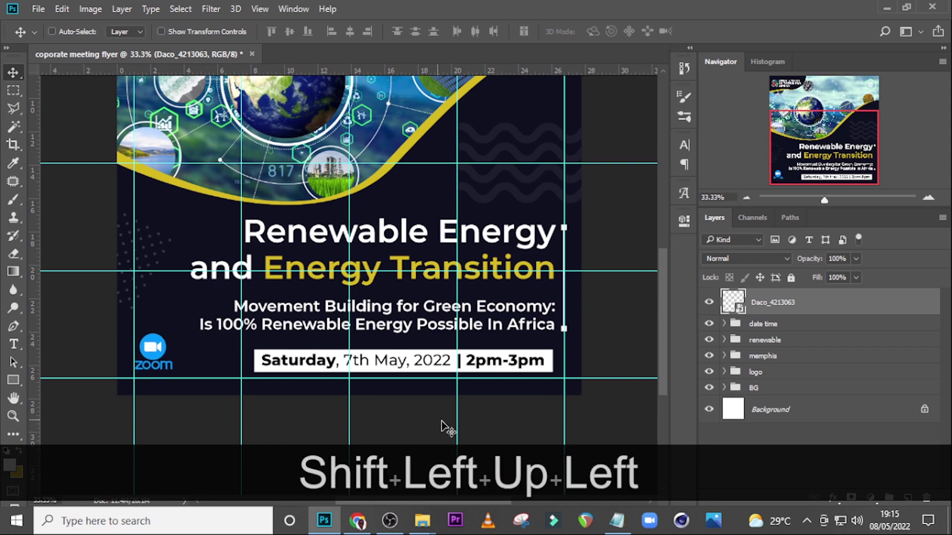
# - Place fb live.png from the u116 folder on the flyer as a small icon and nudge it left
pyautogui.moveTo(422, 520)
pyautogui.click(404, 452)
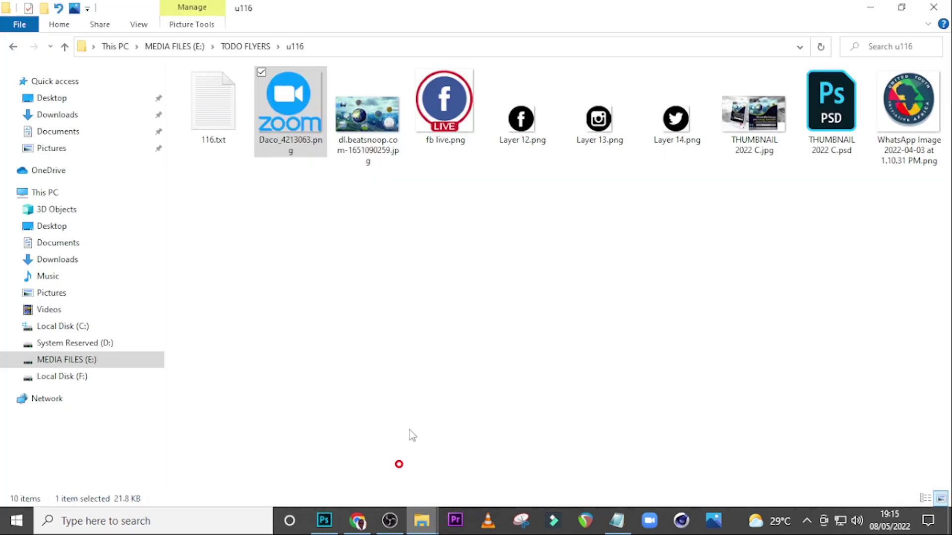
pyautogui.moveTo(436, 130); pyautogui.dragTo(288, 327)
pyautogui.press('Return')
pyautogui.press('v')
pyautogui.hotkey('shift', 'Left')
pyautogui.press('Left')
pyautogui.press('Left')
pyautogui.hotkey('shift', 'Left')
pyautogui.hotkey('shift', 'Left')
pyautogui.hotkey('shift', 'Left')
pyautogui.hotkey('shift', 'Left')
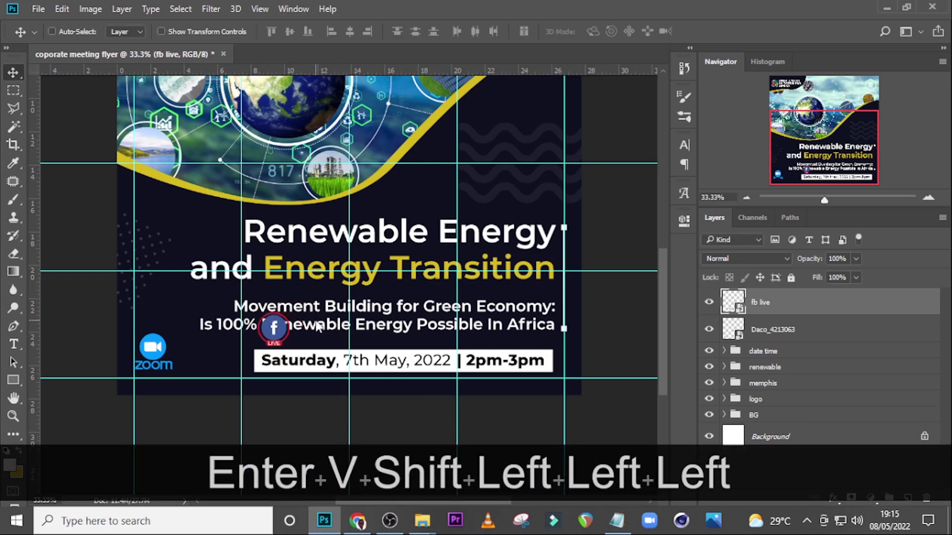
# - Move the Facebook Live icon next to the Zoom logo and nudge it level and closer to the logo
pyautogui.moveTo(271, 332); pyautogui.dragTo(204, 363)
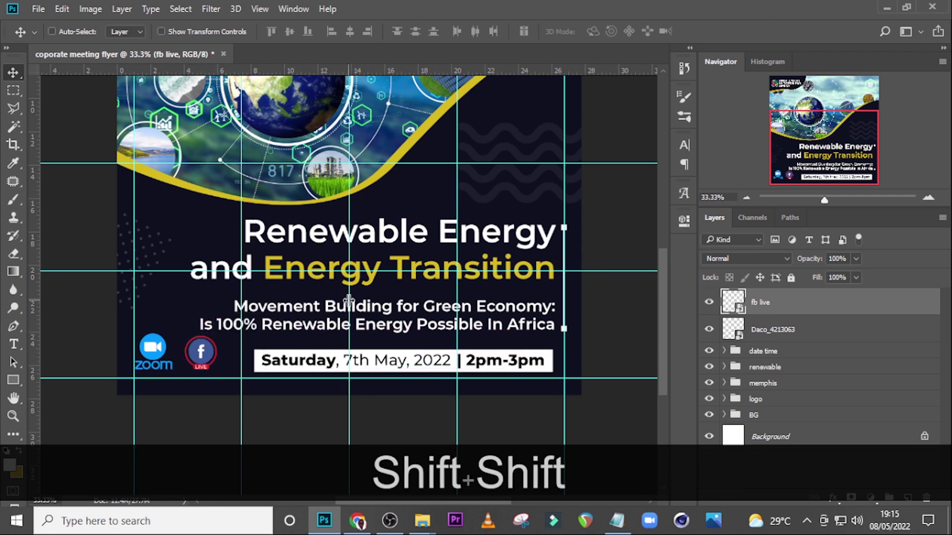
pyautogui.hotkey('shift', 'Up')
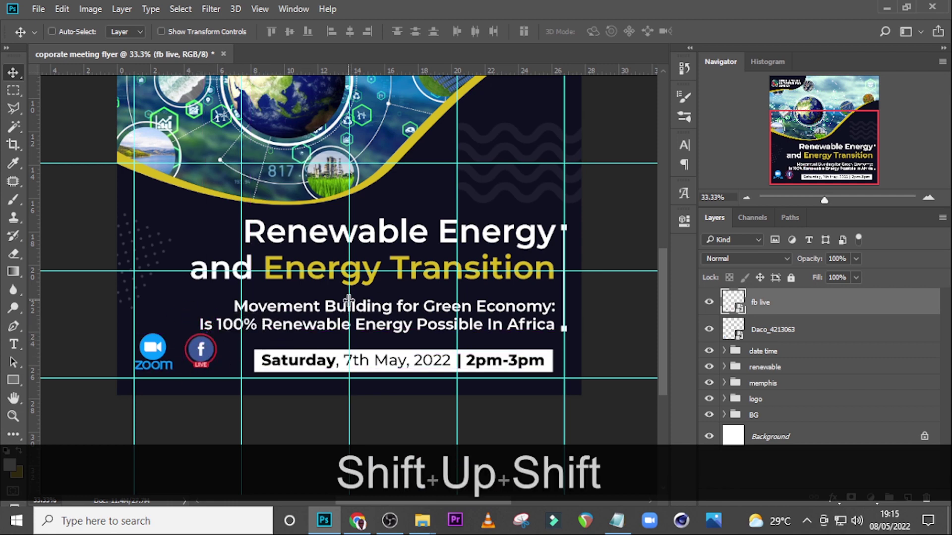
pyautogui.hotkey('shift', 'Left')
pyautogui.hotkey('shift', 'Left')
pyautogui.hotkey('shift', 'Left')
pyautogui.hotkey('shift', 'Left')
pyautogui.press('Up')
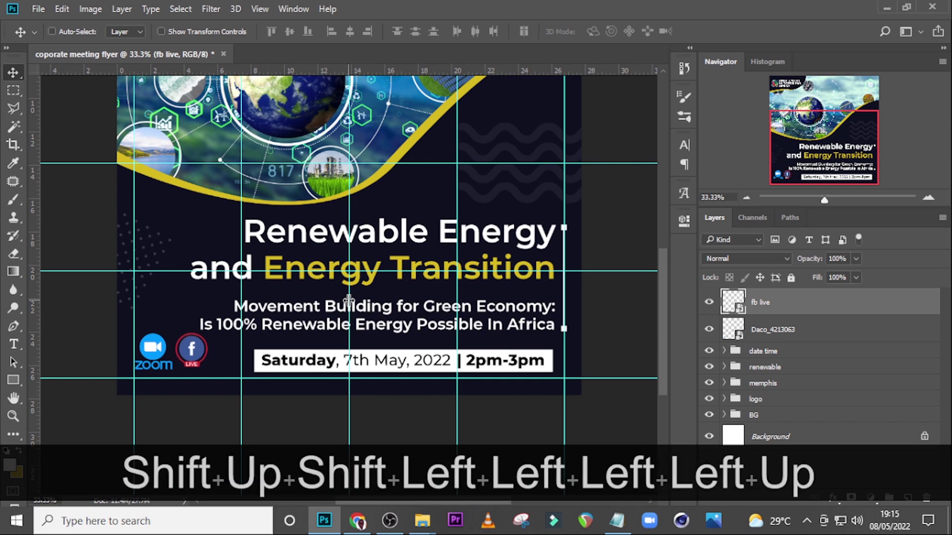
pyautogui.press('Down')
pyautogui.press('Down')
pyautogui.press('Left')
pyautogui.press('Left')
pyautogui.press('Down')
pyautogui.press('Down')
pyautogui.press('Up')
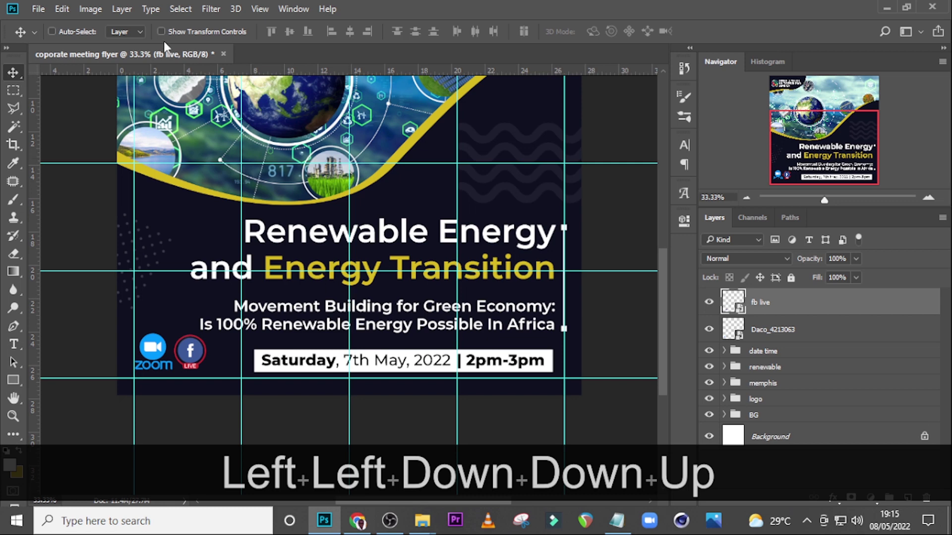
# - Add horizontal guides along the upper and lower edges of the two icons and nudge the Facebook Live icon slightly left
pyautogui.moveTo(172, 72); pyautogui.dragTo(201, 334)
pyautogui.moveTo(169, 70); pyautogui.dragTo(188, 368)
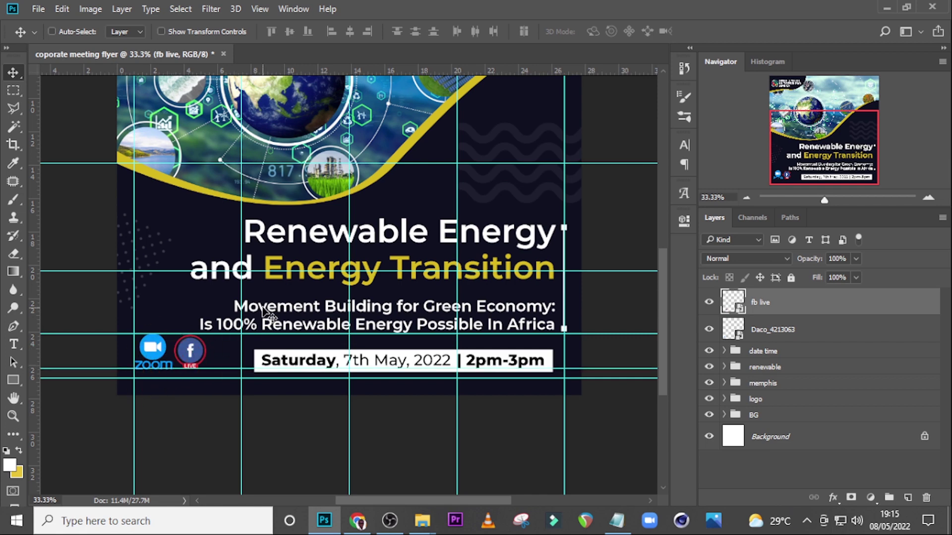
pyautogui.press('Left')
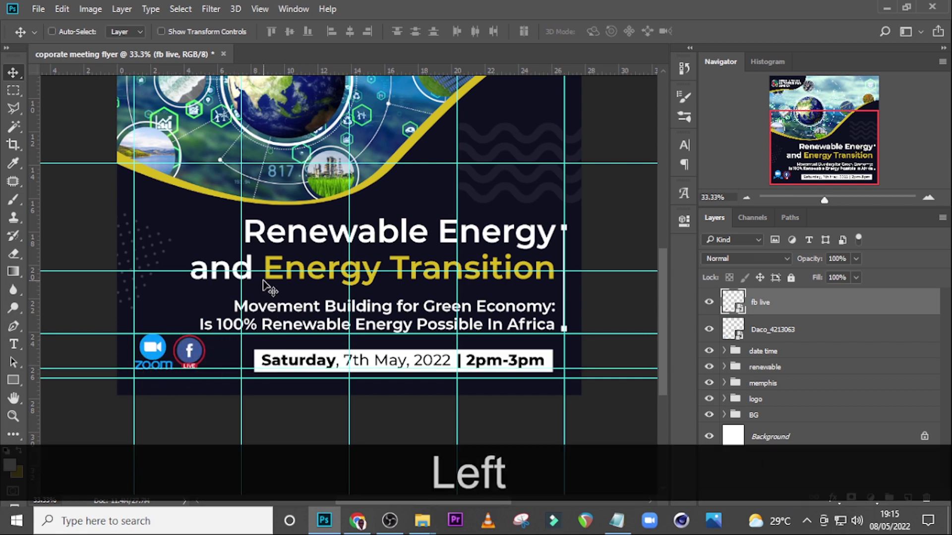
# - Copy "uyia_ghana" from 116.txt in Notepad and paste it as a new text layer below the Zoom and Facebook icons
pyautogui.press('t')
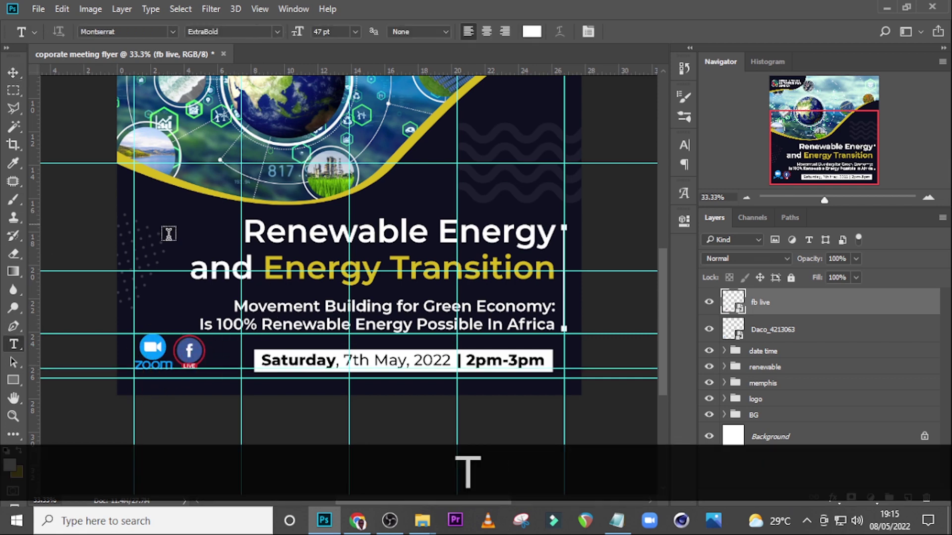
pyautogui.click(154, 393)
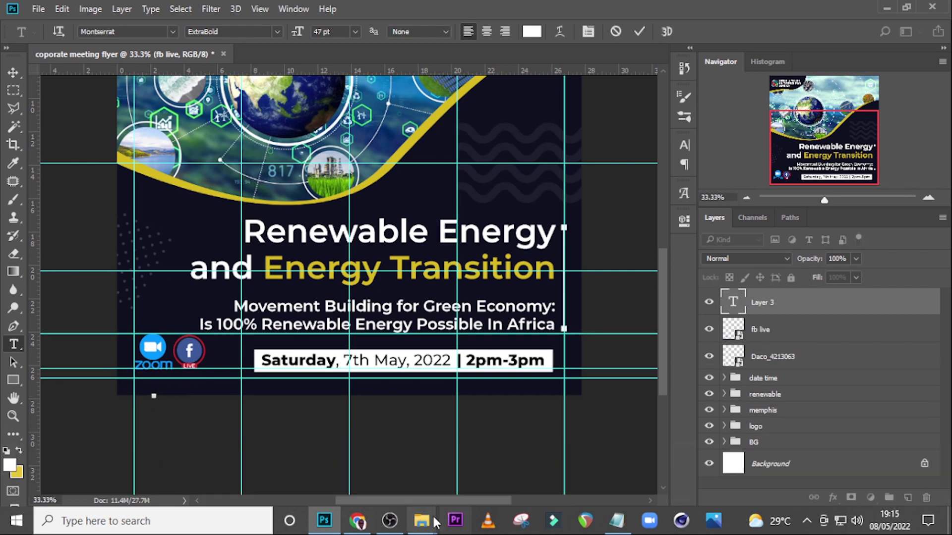
pyautogui.click(617, 521)
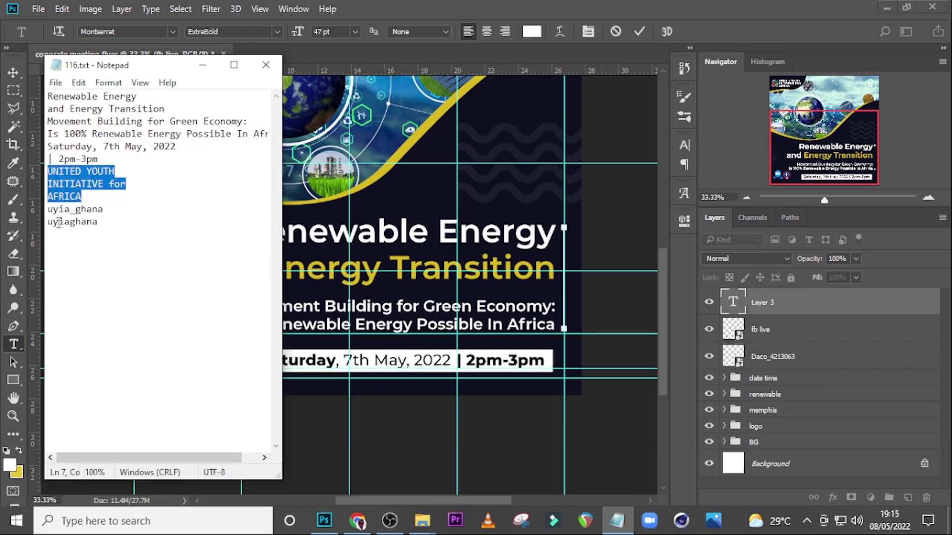
pyautogui.doubleClick(99, 208)
pyautogui.hotkey('ctrl', 'c')
pyautogui.click(342, 8)
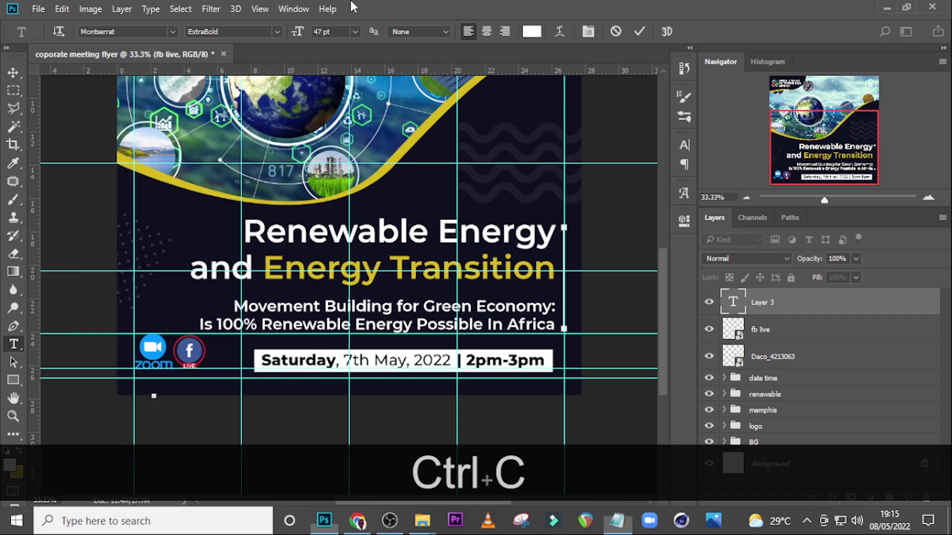
pyautogui.hotkey('ctrl', 'v')
pyautogui.click(743, 303)
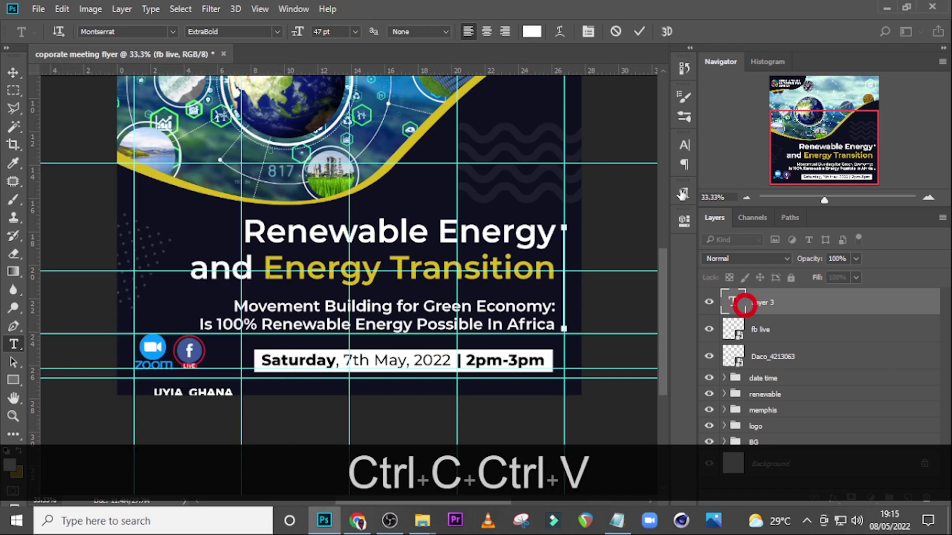
# - Change the uyia_ghana text layer's font to Tiempos Headline with the Medium style
pyautogui.click(684, 145)
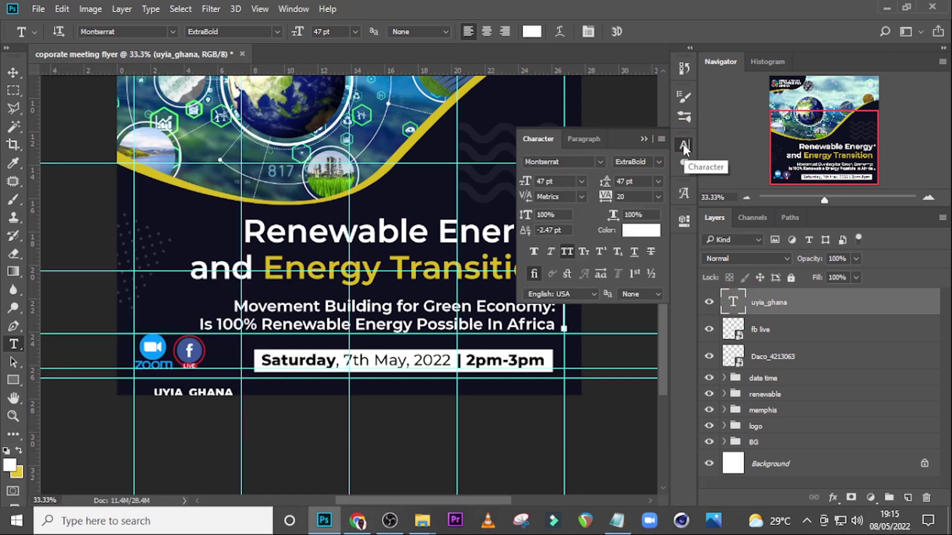
pyautogui.click(577, 161)
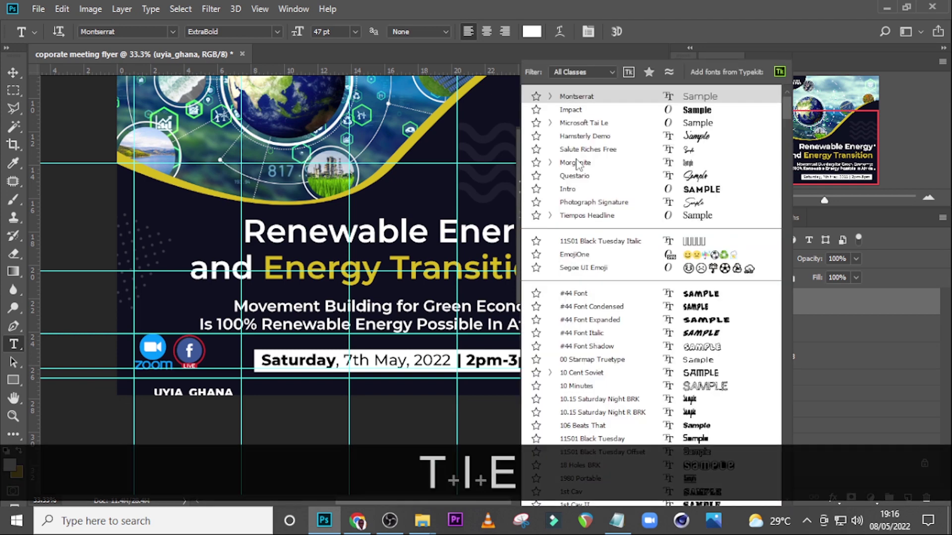
pyautogui.write('mpos Headline')
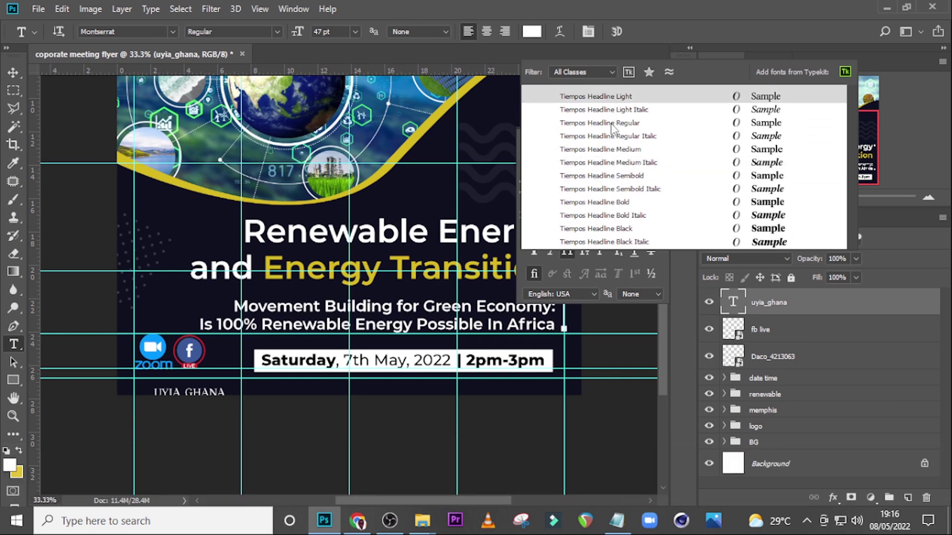
pyautogui.click(612, 126)
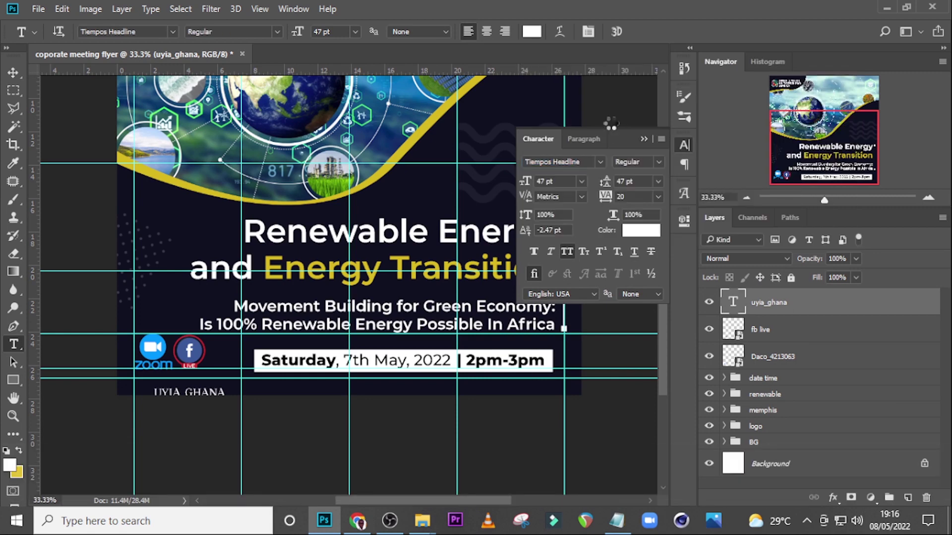
pyautogui.click(648, 162)
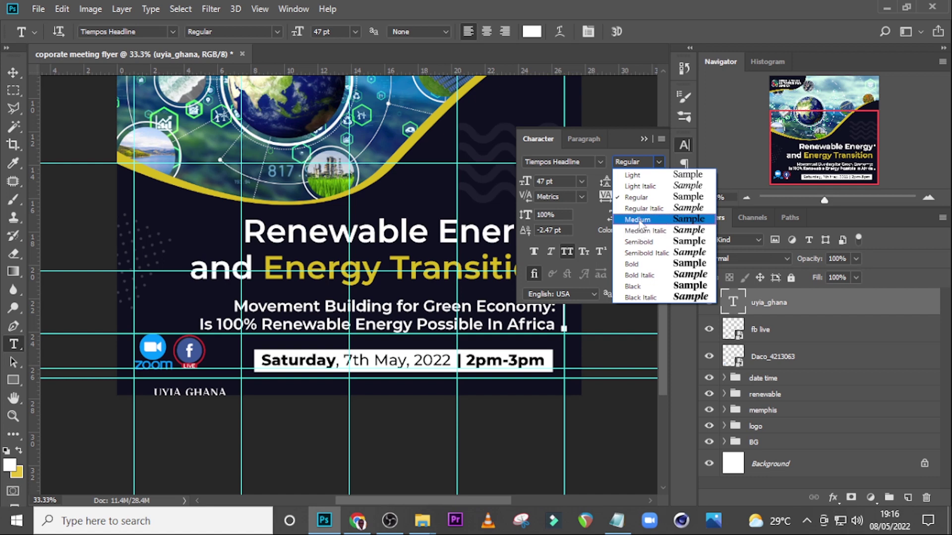
pyautogui.click(640, 223)
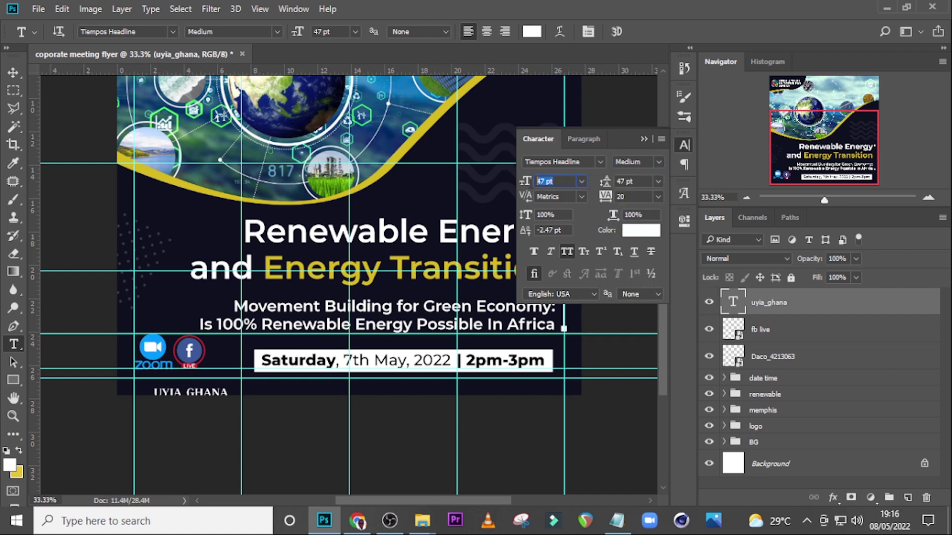
# - Set the uyia_ghana text to 40 pt with 0 tracking and turn off All Caps
pyautogui.write('40')
pyautogui.press('Return')
pyautogui.click(633, 198)
pyautogui.press('Return')
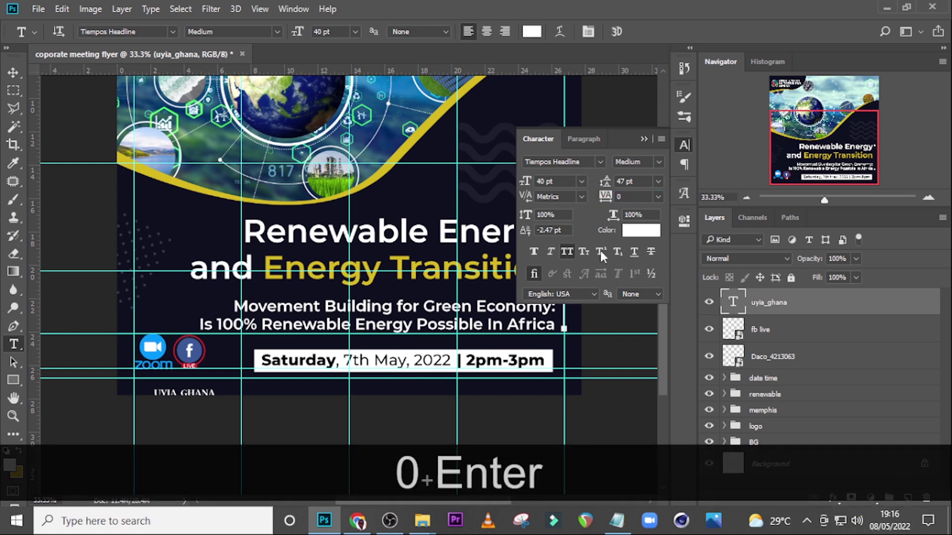
pyautogui.click(567, 252)
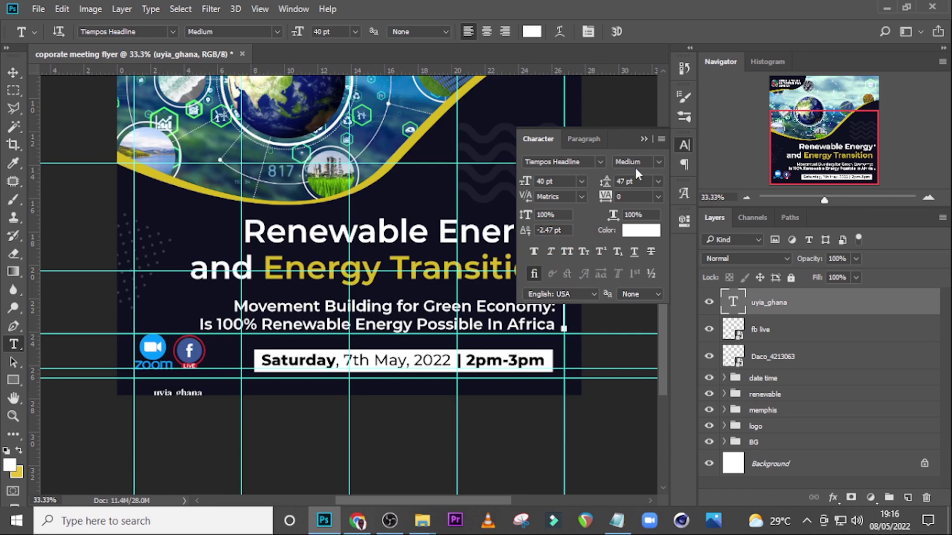
# - Nudge the uyia_ghana text up to sit just below the lowest horizontal guide
pyautogui.click(644, 134)
pyautogui.press('v')
pyautogui.press('Up')
pyautogui.press('Up')
pyautogui.press('Up')
pyautogui.press('Up')
pyautogui.press('Up')
pyautogui.press('Up')
pyautogui.press('Up')
pyautogui.press('Up')
pyautogui.press('Up')
pyautogui.press('Up')
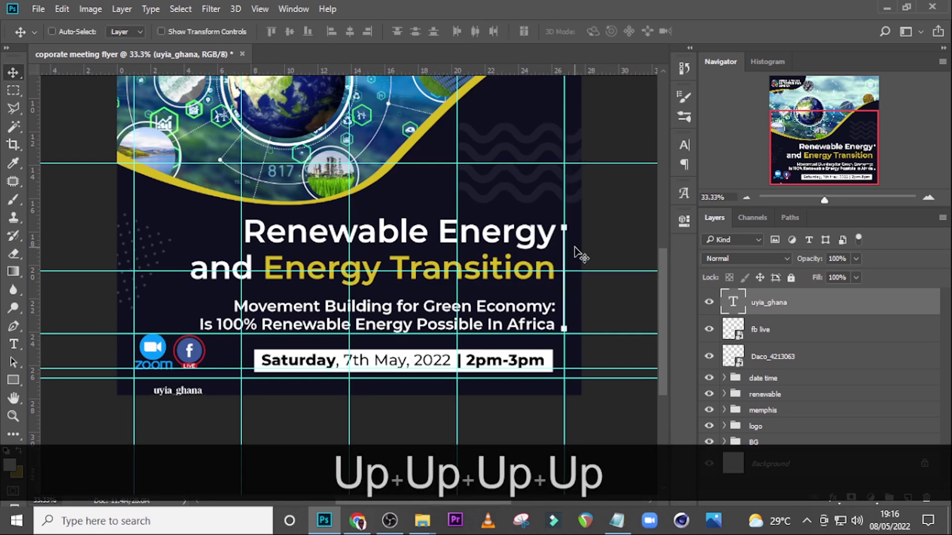
pyautogui.press('Up')
pyautogui.press('Up')
pyautogui.press('Up')
pyautogui.press('Up')
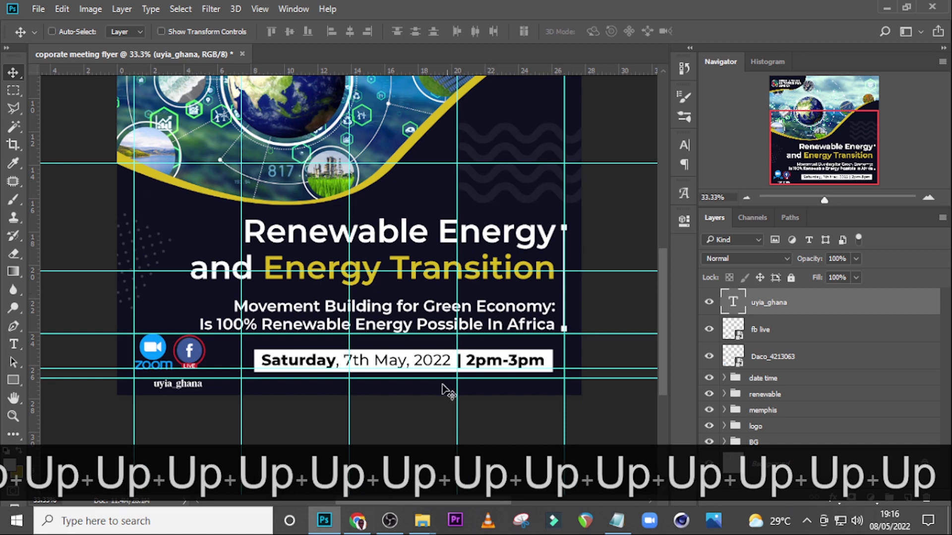
# - Place the Facebook icon Layer 12.png from the u116 folder to the left of the uyia_ghana text
pyautogui.moveTo(420, 525)
pyautogui.click(397, 455)
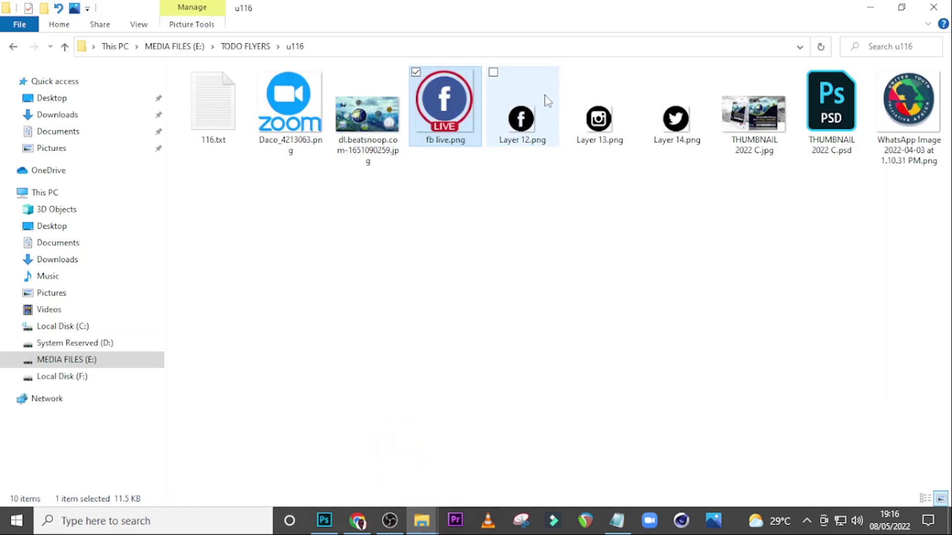
pyautogui.click(599, 139)
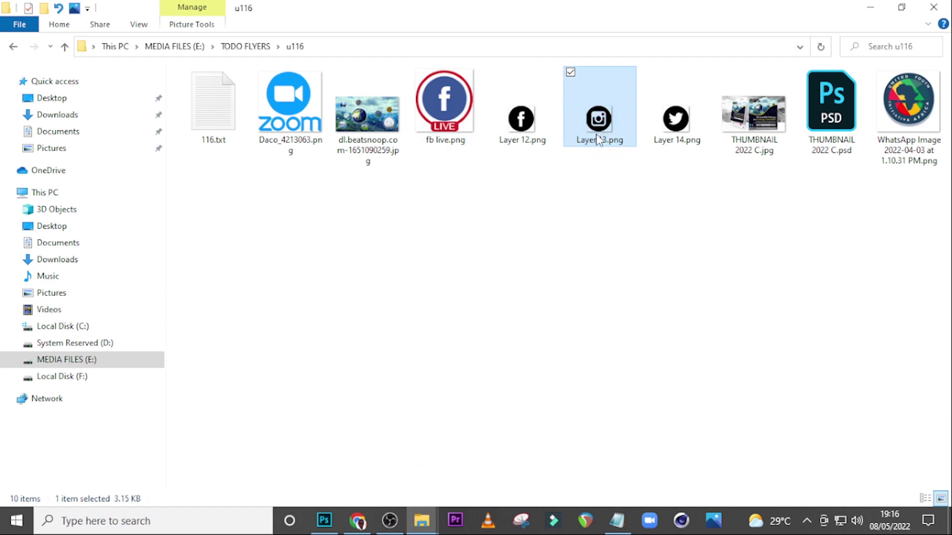
pyautogui.moveTo(527, 139); pyautogui.dragTo(143, 390)
pyautogui.press('Return')
pyautogui.press('v')
pyautogui.hotkey('ctrl', '=')
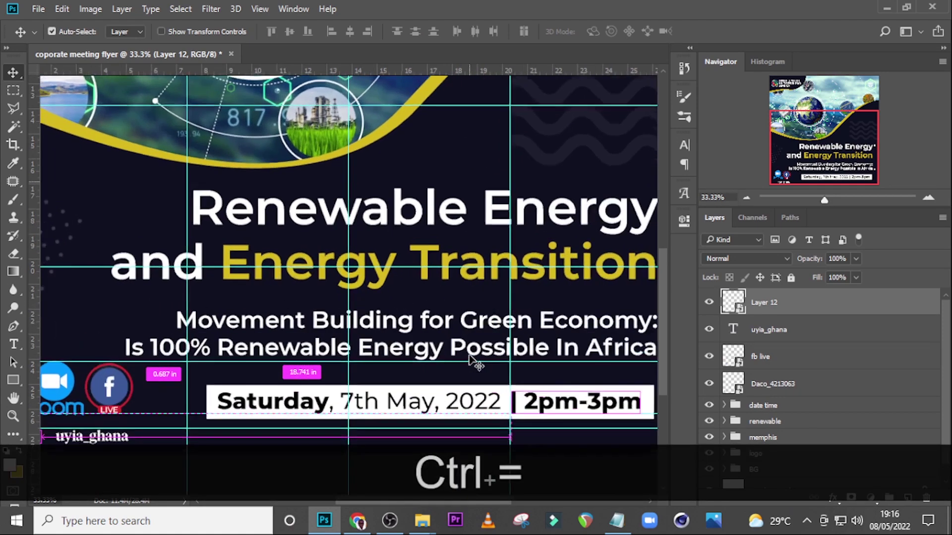
pyautogui.hotkey('ctrl', '=')
pyautogui.hotkey('ctrl', '=')
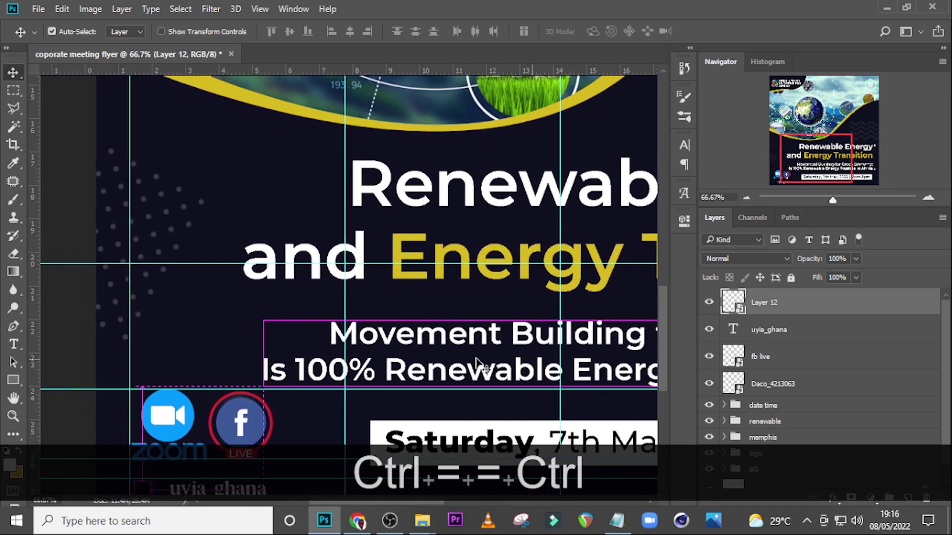
pyautogui.hscroll(-3, 476, 364)
pyautogui.scroll(-8, 486, 363)
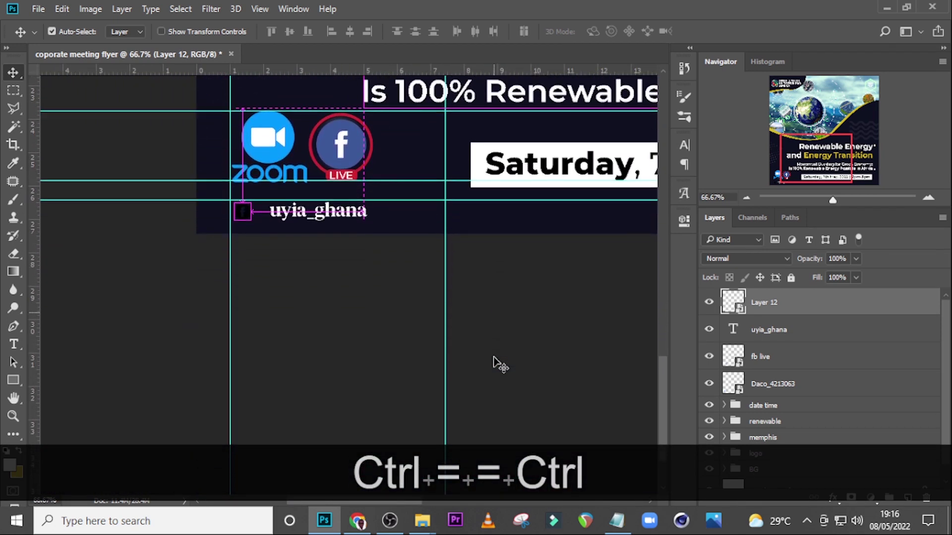
# - Place the Instagram icon Layer 13.png from the u116 folder and nudge it level with and right beside the small Facebook icon
pyautogui.moveTo(424, 518)
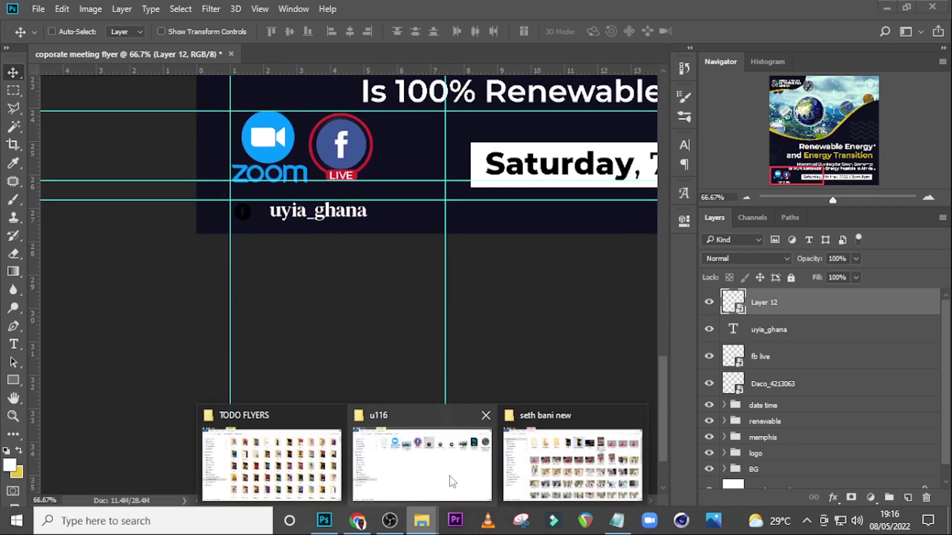
pyautogui.click(428, 473)
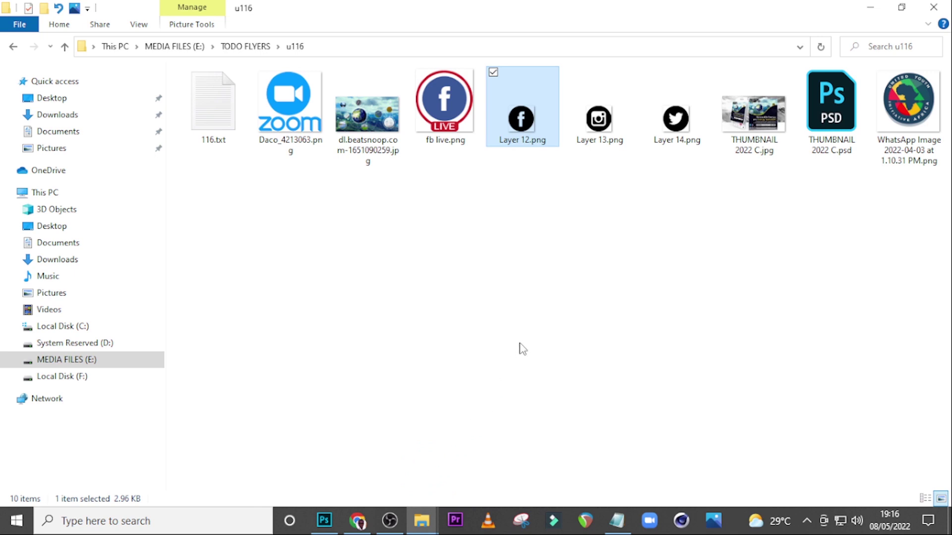
pyautogui.moveTo(599, 117); pyautogui.dragTo(392, 228)
pyautogui.press('Return')
pyautogui.hotkey('shift', 'Left')
pyautogui.hotkey('shift', 'Left')
pyautogui.hotkey('shift', 'Left')
pyautogui.hotkey('shift', 'Left')
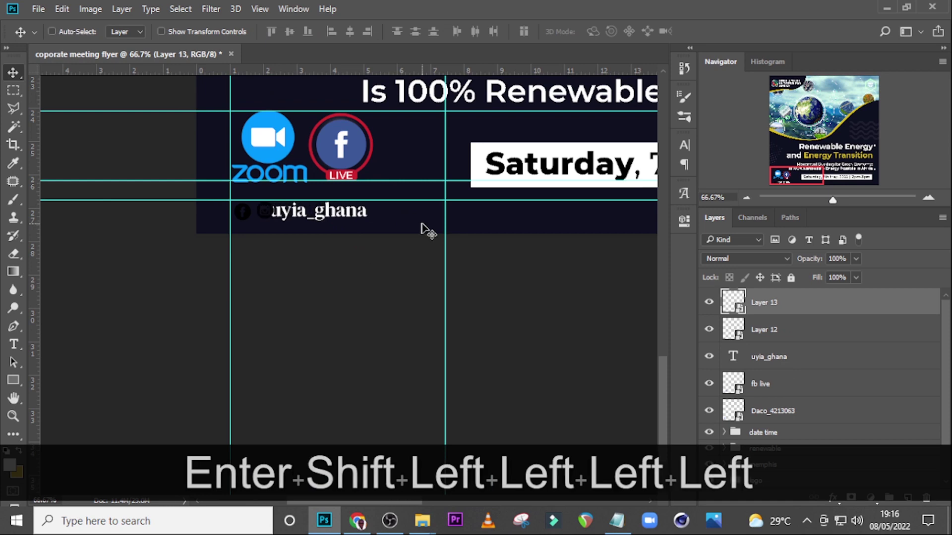
pyautogui.hotkey('shift', 'Left')
pyautogui.press('Down')
pyautogui.press('Down')
pyautogui.press('Down')
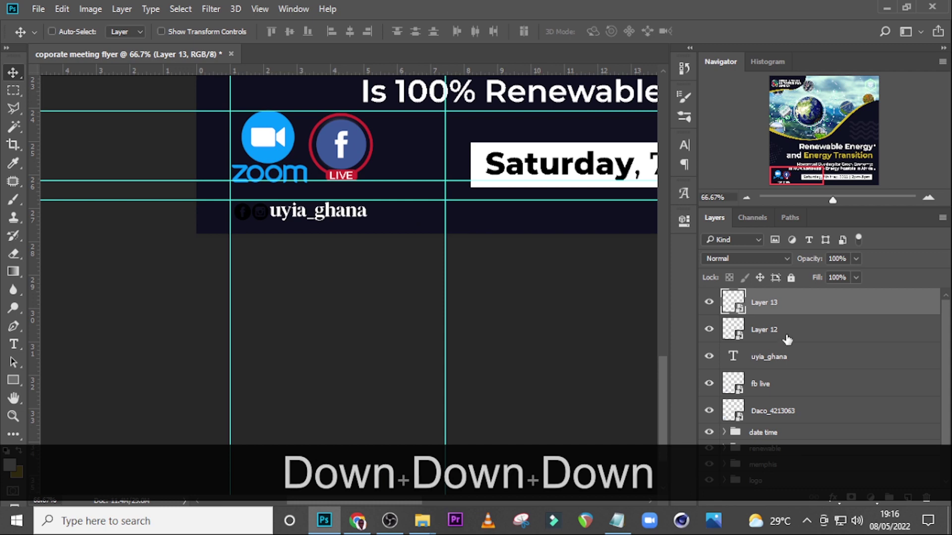
# - Nudge the uyia_ghana text slightly right to clear the Instagram icon
pyautogui.click(775, 356)
pyautogui.press('Right')
pyautogui.press('Right')
pyautogui.press('Right')
pyautogui.press('Right')
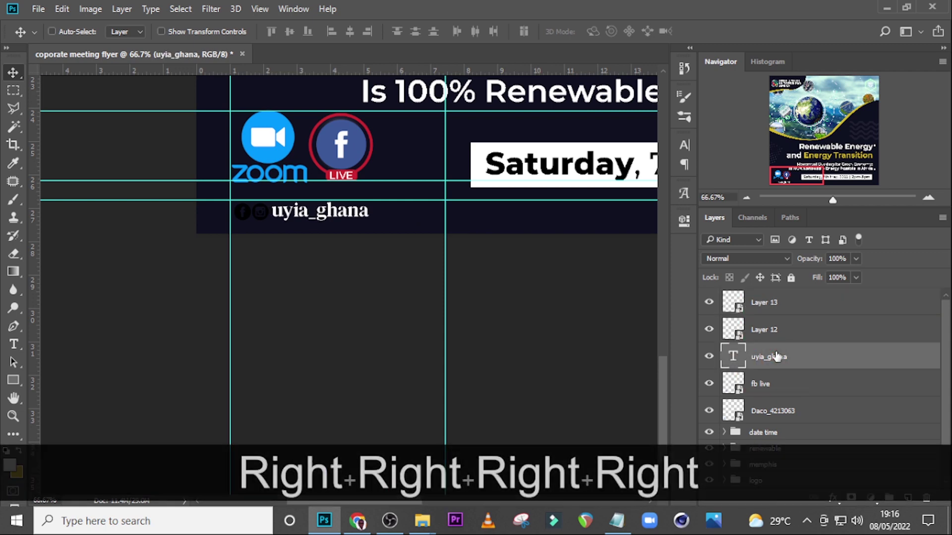
# - Apply a white (ffffff) Color Overlay to the small Facebook icon on Layer 12
pyautogui.doubleClick(914, 329)
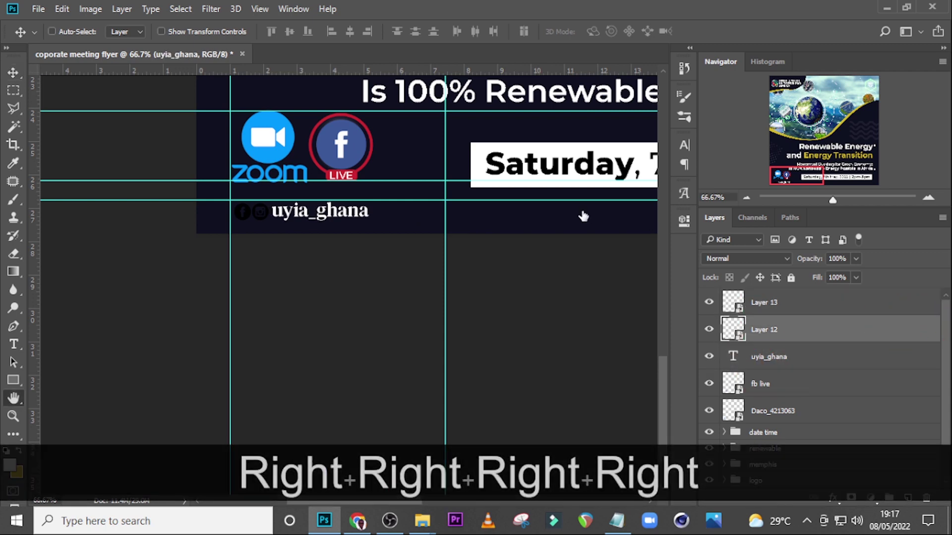
pyautogui.click(378, 303)
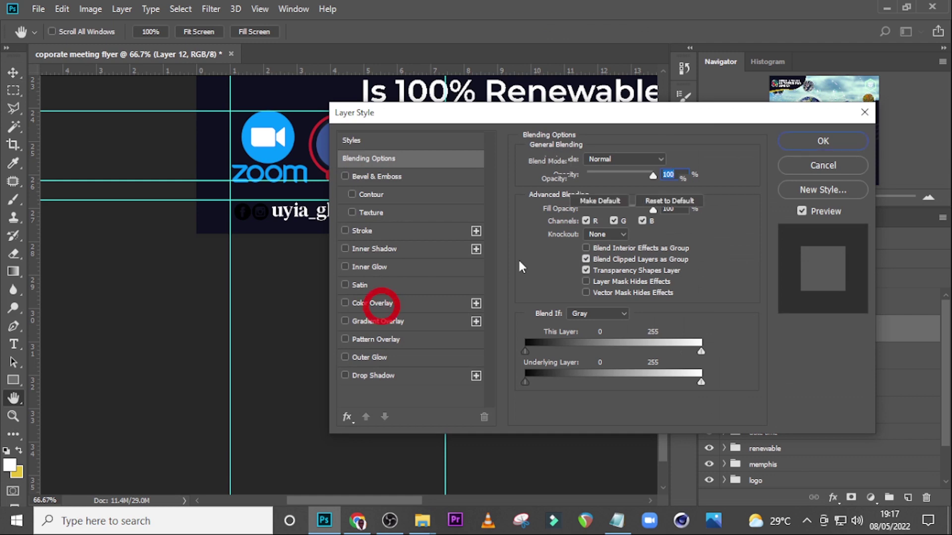
pyautogui.click(665, 161)
pyautogui.click(555, 212)
pyautogui.moveTo(555, 212); pyautogui.dragTo(548, 210)
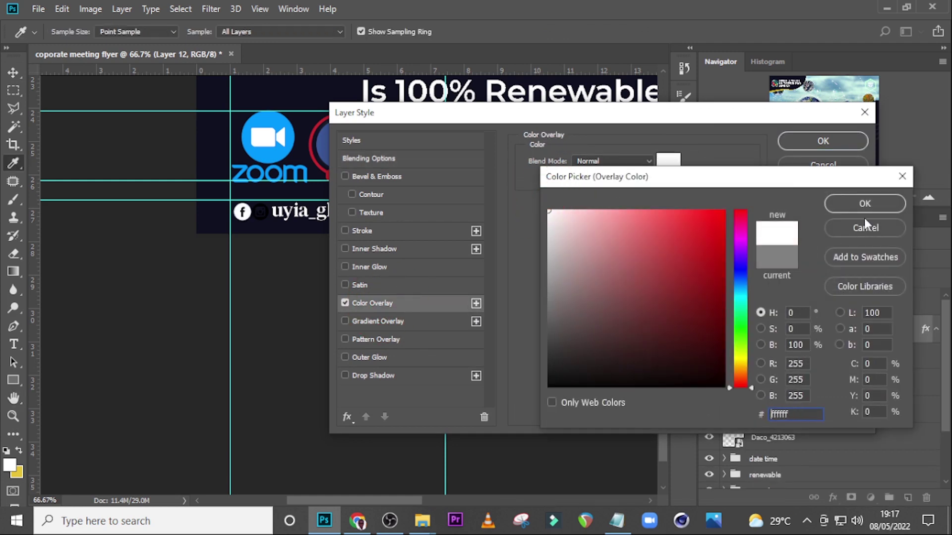
pyautogui.click(865, 203)
pyautogui.click(822, 140)
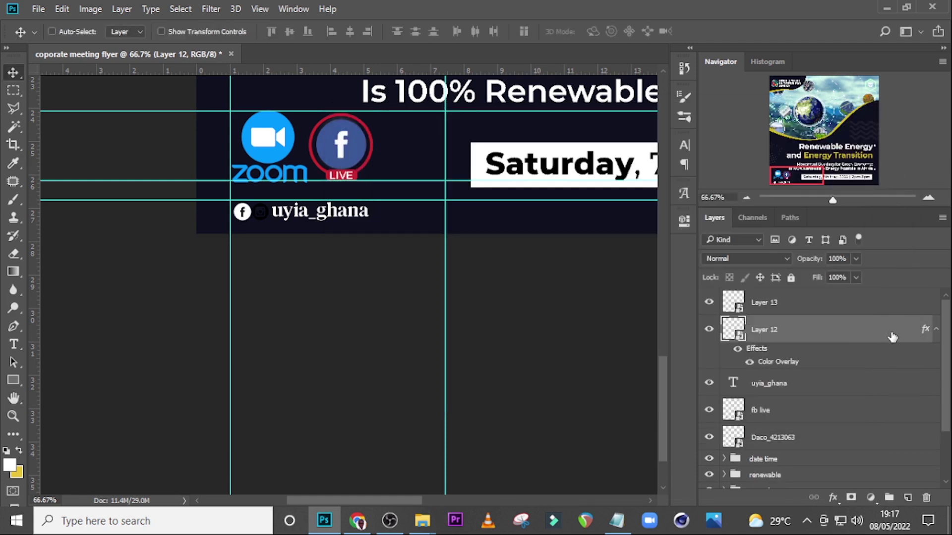
# - Copy Layer 12's layer style onto the Instagram icon on Layer 13 and collapse both layers' effects lists
pyautogui.rightClick(892, 337)
pyautogui.click(656, 419)
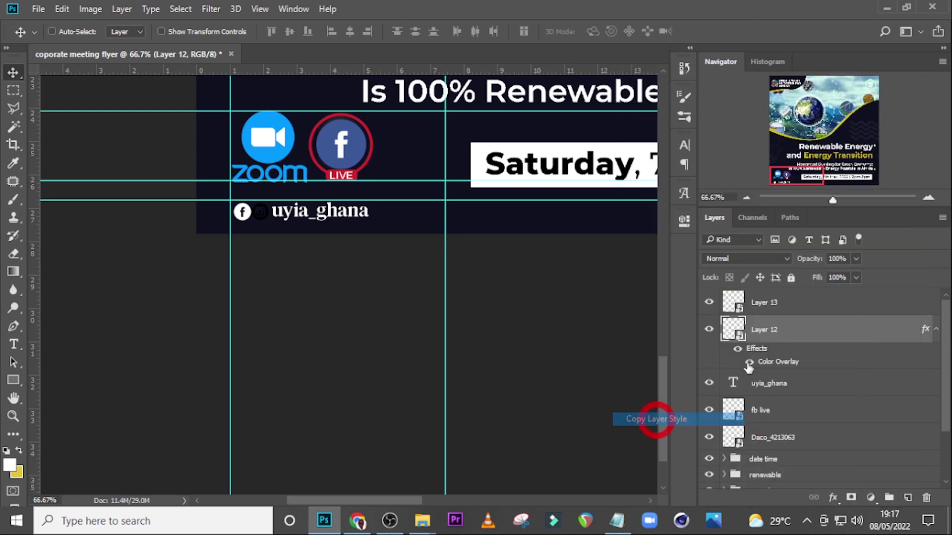
pyautogui.rightClick(903, 307)
pyautogui.click(648, 432)
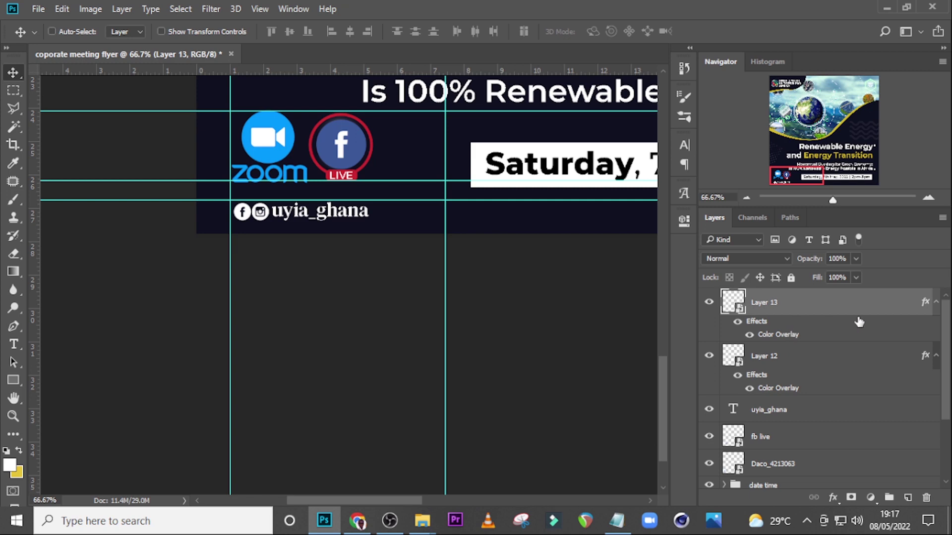
pyautogui.click(927, 305)
pyautogui.click(935, 329)
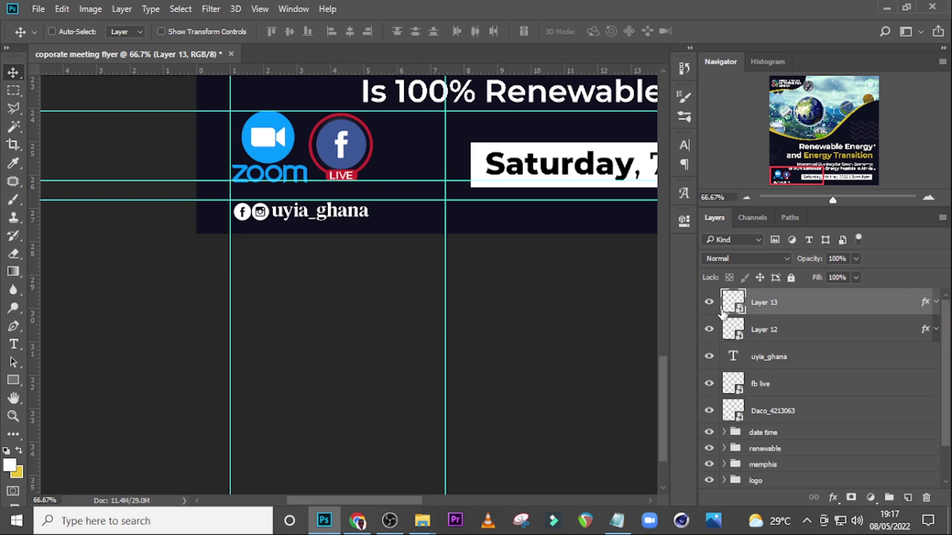
# - Nudge the Instagram icon slightly right, and shift both small icons and the uyia_ghana text left to the margin guide
pyautogui.press('Right')
pyautogui.press('Right')
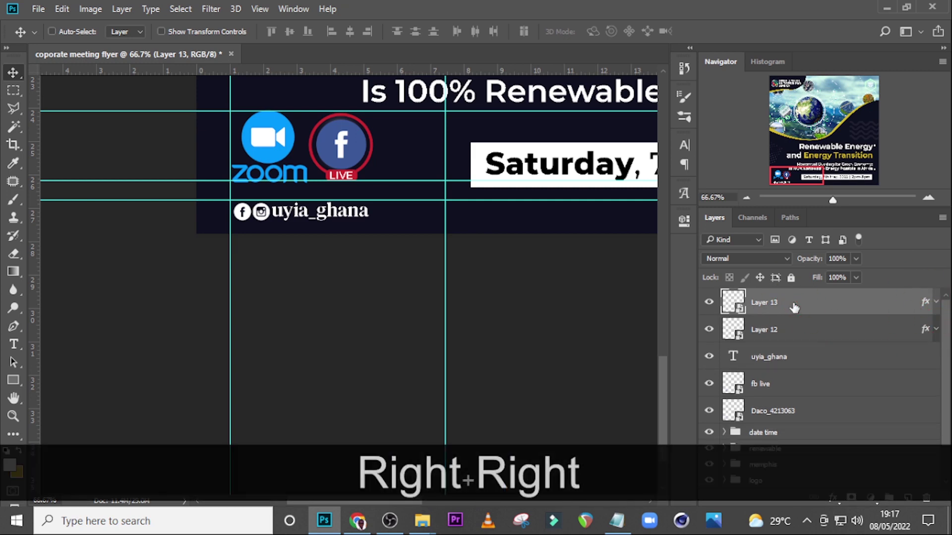
pyautogui.keyDown('ctrl'); pyautogui.click(787, 332); pyautogui.keyUp('ctrl')
pyautogui.keyDown('ctrl'); pyautogui.click(781, 358); pyautogui.keyUp('ctrl')
pyautogui.press('Left')
pyautogui.press('Left')
pyautogui.press('Left')
pyautogui.press('Left')
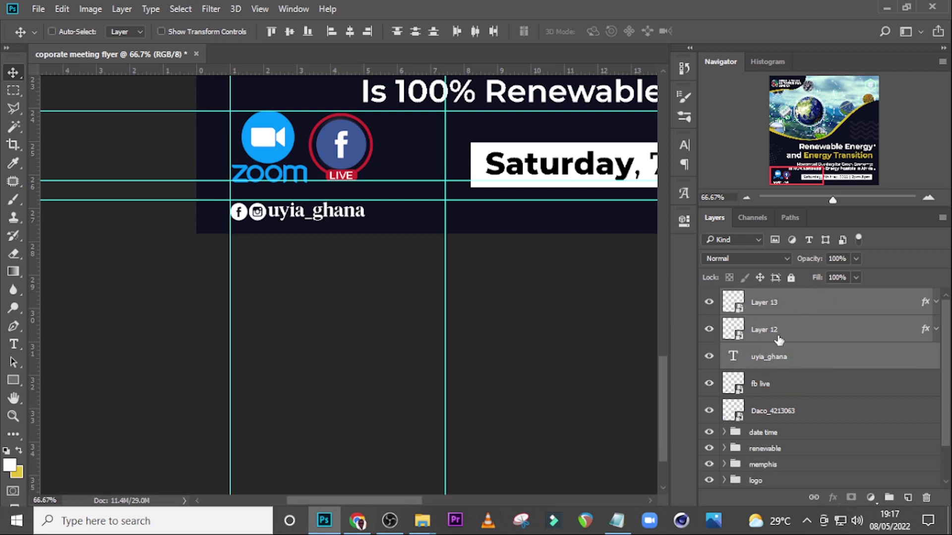
# - Place the Twitter icon Layer 14.png from the u116 folder and nudge it to the right of the uyia_ghana text, level with it
pyautogui.moveTo(422, 521)
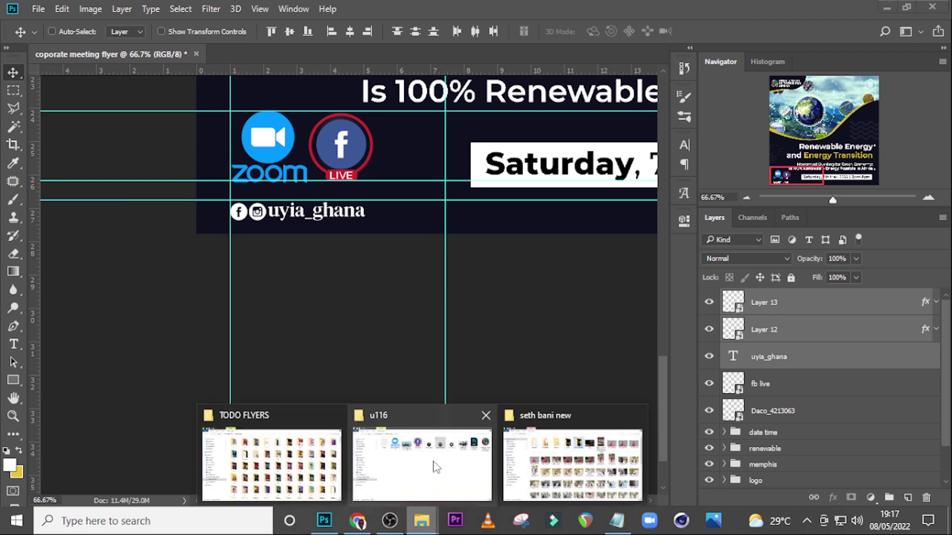
pyautogui.click(432, 469)
pyautogui.moveTo(676, 119); pyautogui.dragTo(403, 196)
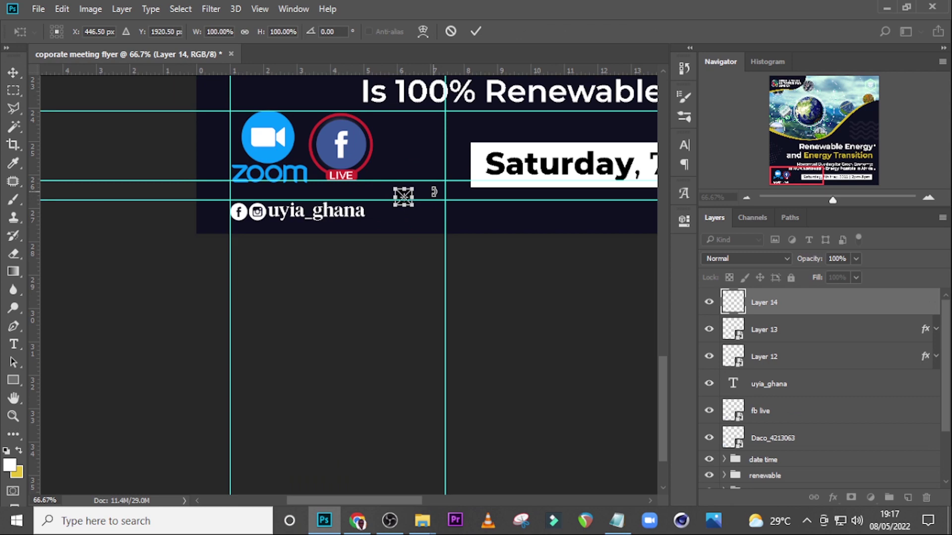
pyautogui.press('Return')
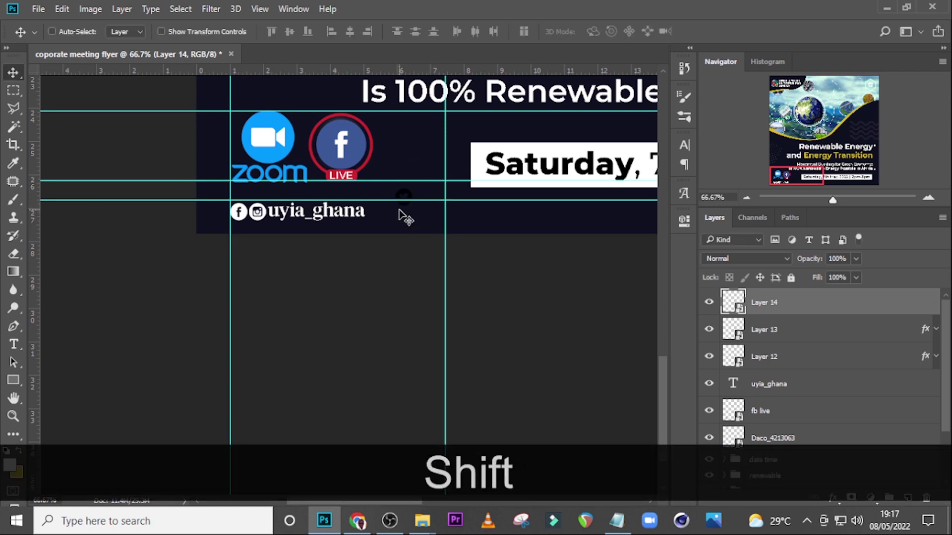
pyautogui.hotkey('shift', 'Down')
pyautogui.hotkey('shift', 'Down')
pyautogui.hotkey('shift', 'Down')
pyautogui.hotkey('shift', 'Left')
pyautogui.hotkey('shift', 'Left')
pyautogui.hotkey('shift', 'Left')
pyautogui.hotkey('shift', 'Left')
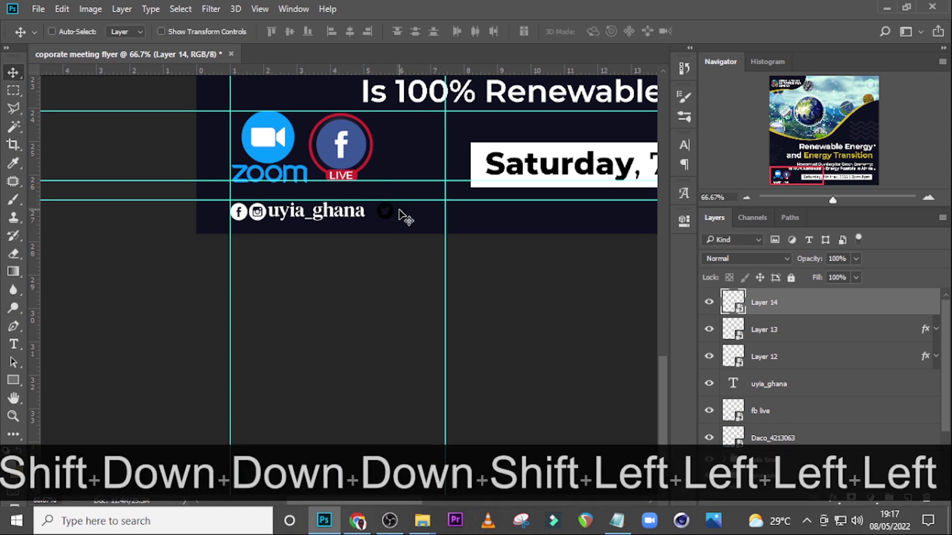
pyautogui.press('Down')
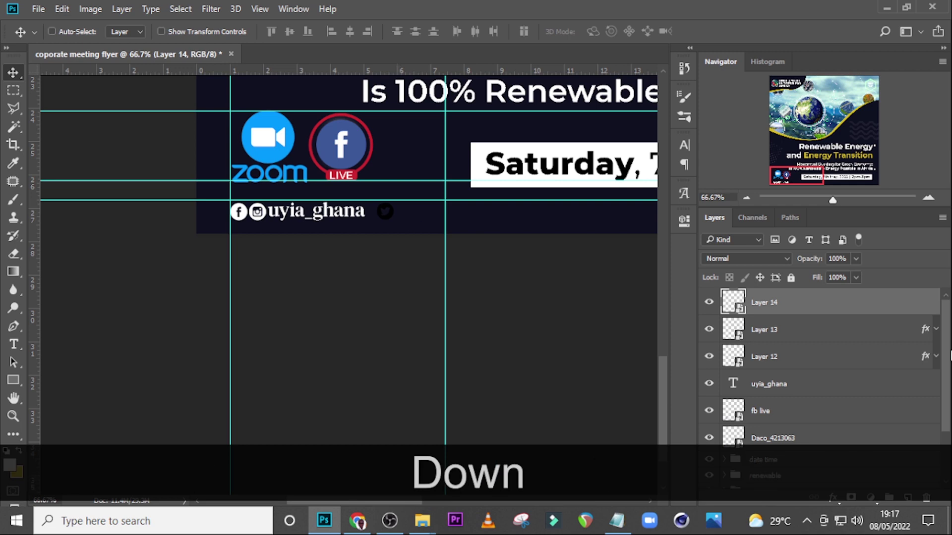
# - Paste the copied white Color Overlay style onto the Twitter icon on Layer 14
pyautogui.rightClick(904, 301)
pyautogui.click(649, 423)
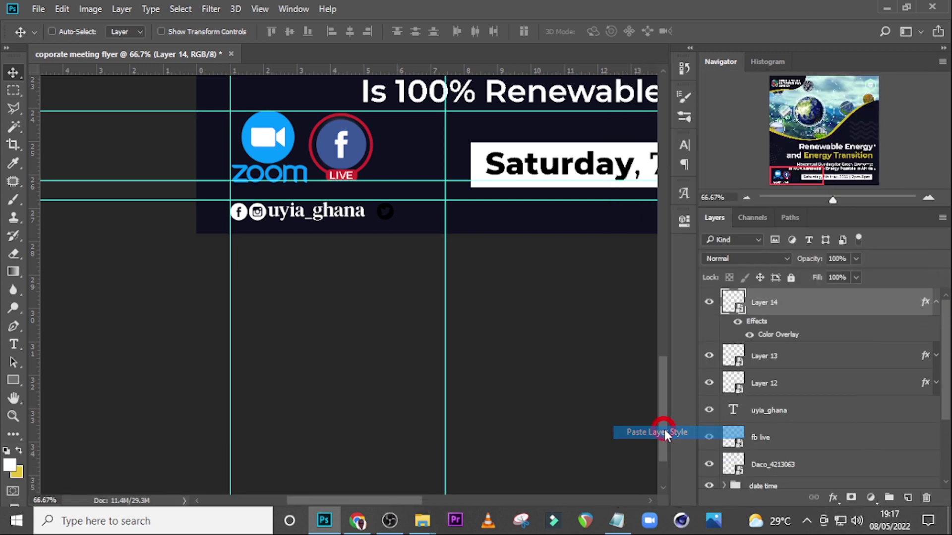
# - Duplicate the uyia_ghana text layer and position the copy directly to the right of the Twitter icon, level with it
pyautogui.click(771, 416)
pyautogui.hotkey('ctrl', 'j')
pyautogui.moveTo(343, 221); pyautogui.dragTo(475, 222)
pyautogui.hotkey('shift', 'Left')
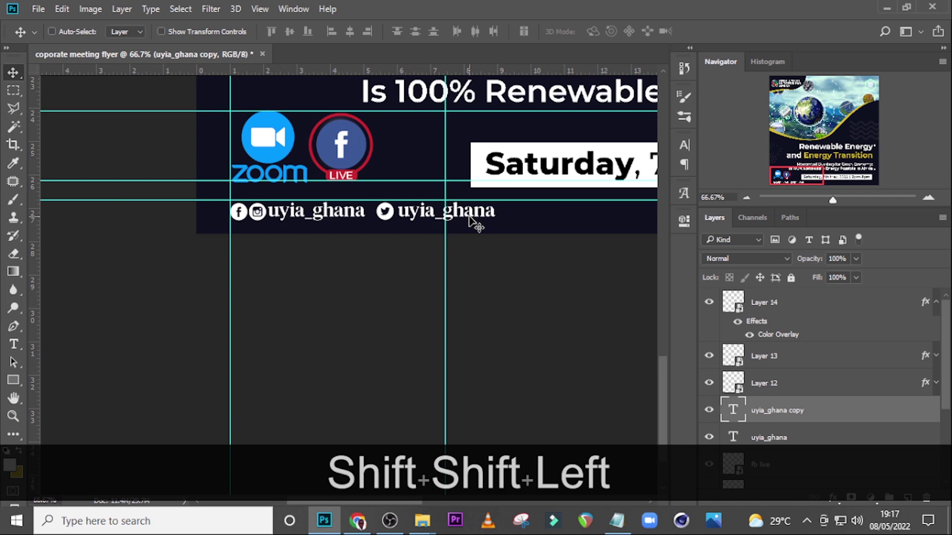
pyautogui.press('Left')
pyautogui.press('Left')
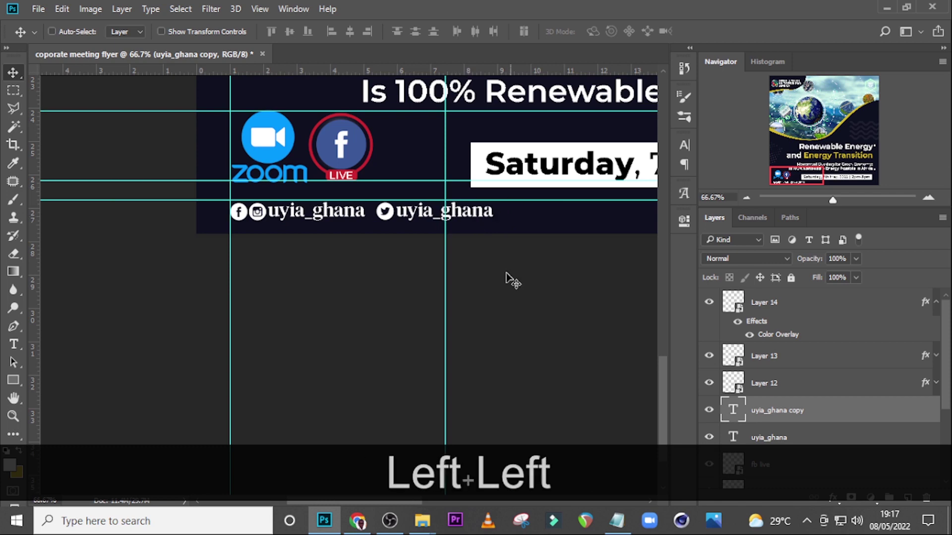
pyautogui.click(617, 521)
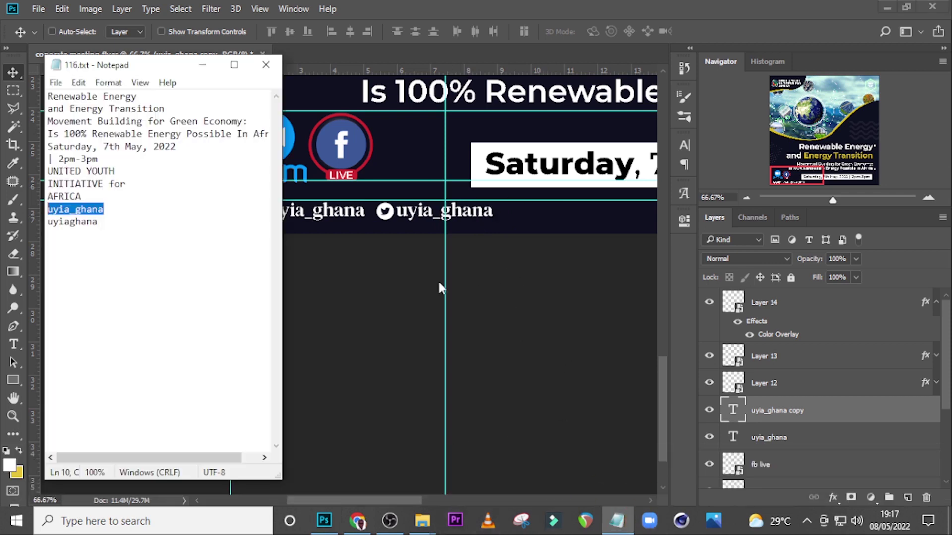
pyautogui.moveTo(121, 223); pyautogui.dragTo(49, 222)
pyautogui.hotkey('ctrl', 'c')
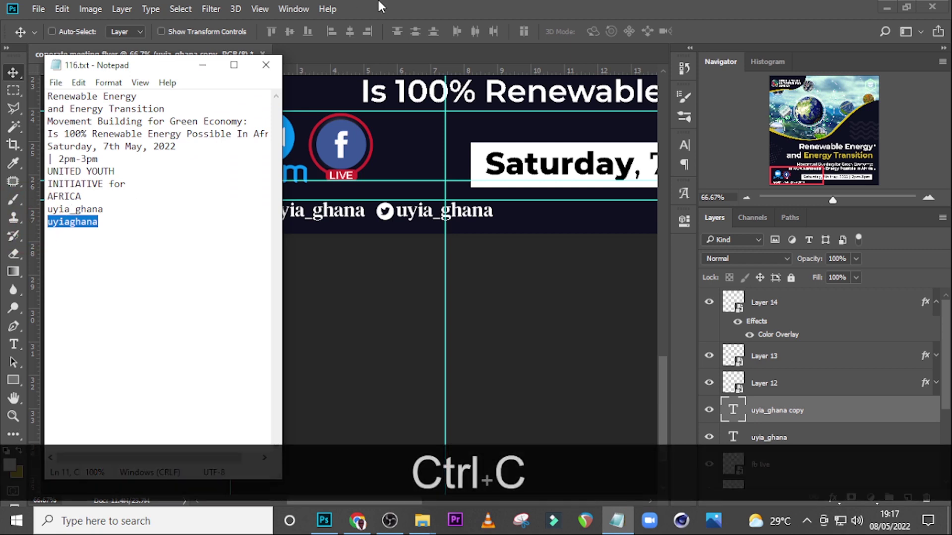
pyautogui.click(385, 6)
pyautogui.doubleClick(732, 415)
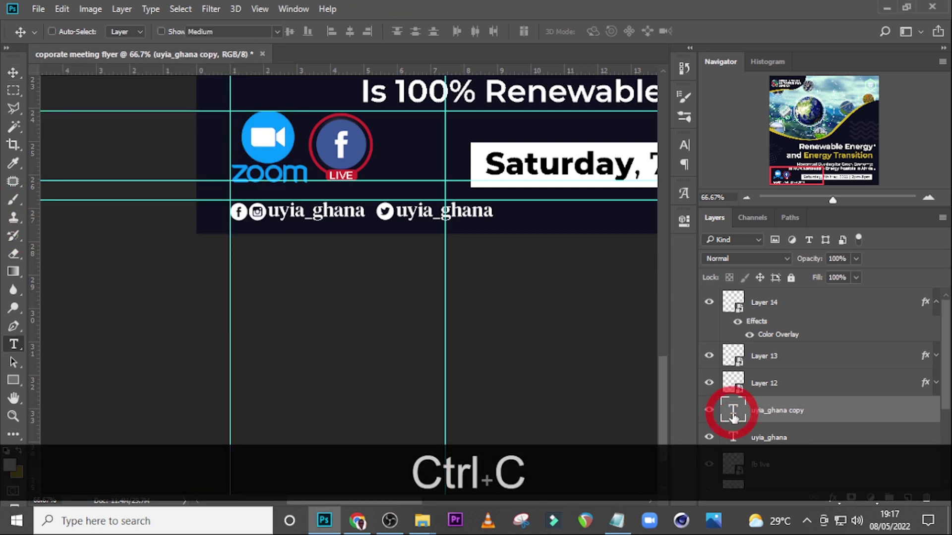
pyautogui.hotkey('ctrl', 'v')
pyautogui.click(732, 415)
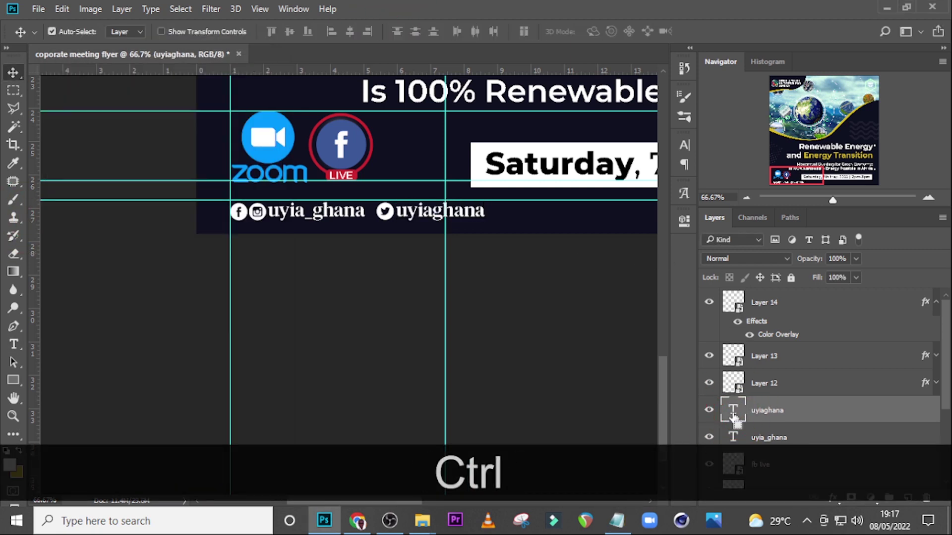
# - Group the layers from Layer 14 down to Daco_4213063 and name the group handles
pyautogui.hotkey('ctrl', '0')
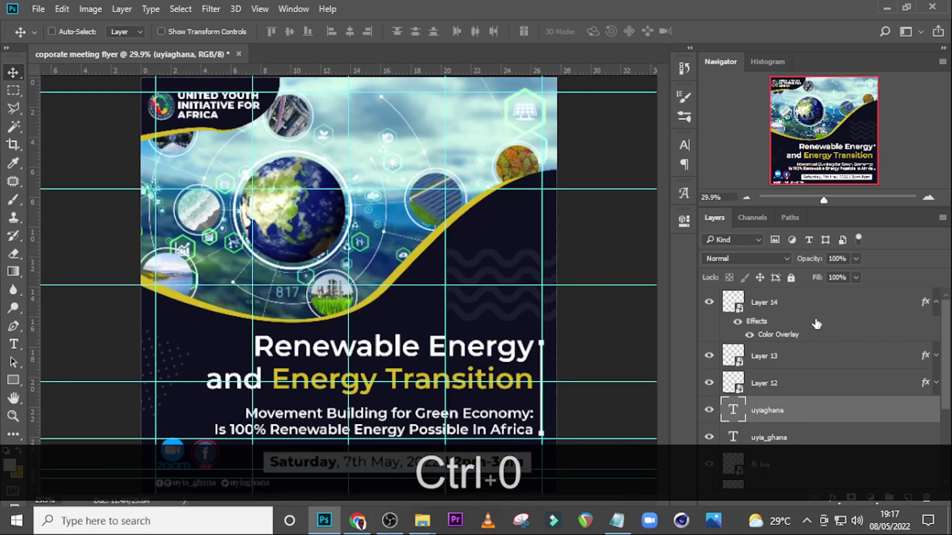
pyautogui.click(807, 310)
pyautogui.scroll(-3, 803, 429)
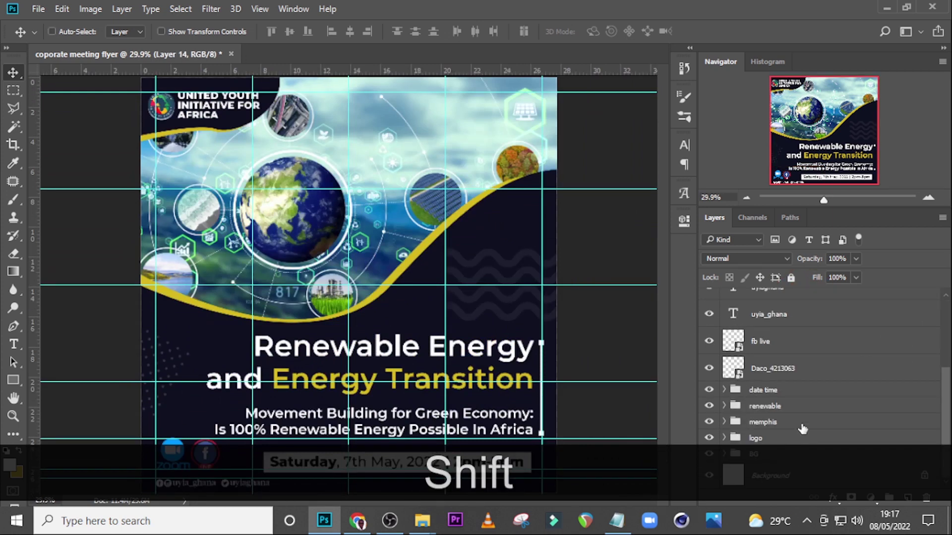
pyautogui.keyDown('shift'); pyautogui.click(776, 314); pyautogui.keyUp('shift')
pyautogui.keyDown('ctrl'); pyautogui.keyDown('shift'); pyautogui.click(788, 342); pyautogui.keyUp('shift'); pyautogui.keyUp('ctrl')
pyautogui.keyDown('ctrl'); pyautogui.keyDown('shift'); pyautogui.click(796, 369); pyautogui.keyUp('shift'); pyautogui.keyUp('ctrl')
pyautogui.hotkey('ctrl', 'shift', 'g')
pyautogui.doubleClick(764, 298)
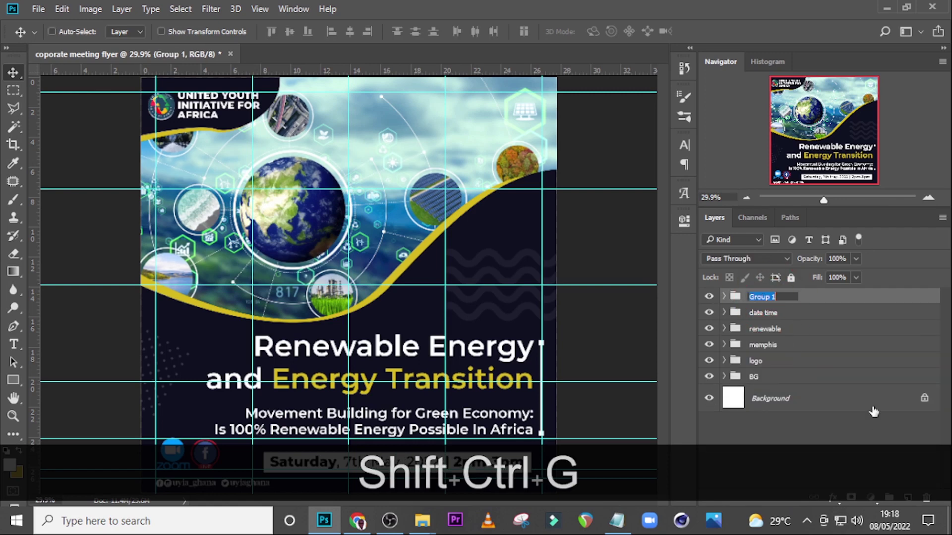
pyautogui.write('handles')
pyautogui.press('Return')
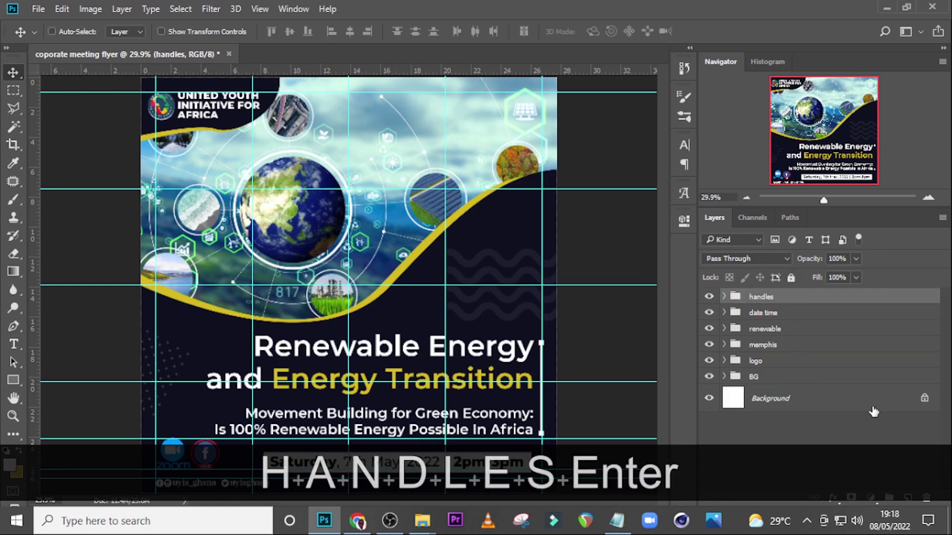
# - Hide the guides and nudge the date time group slightly up
pyautogui.hotkey('ctrl', 'h')
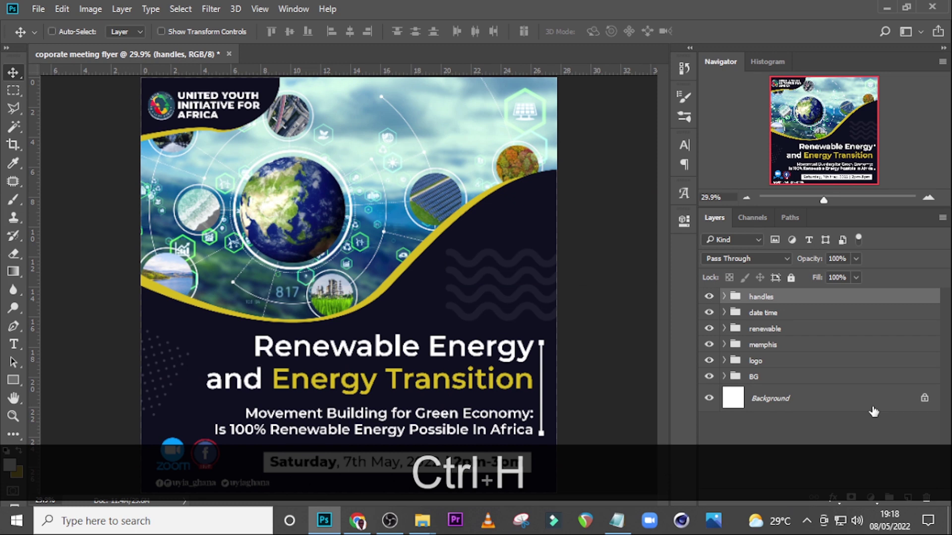
pyautogui.hotkey('ctrl', '-')
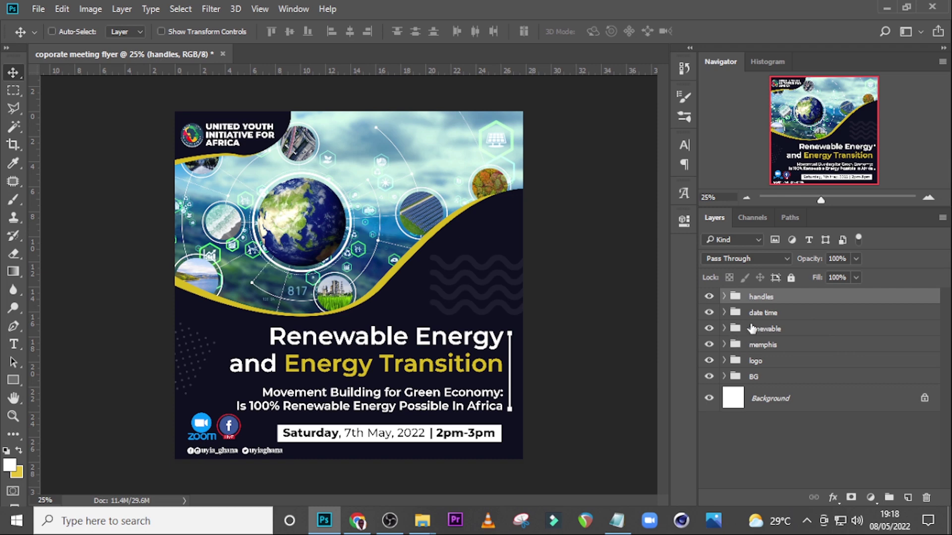
pyautogui.click(709, 313)
pyautogui.click(709, 313)
pyautogui.click(763, 313)
pyautogui.hotkey('shift', 'Up')
pyautogui.hotkey('shift', 'Up')
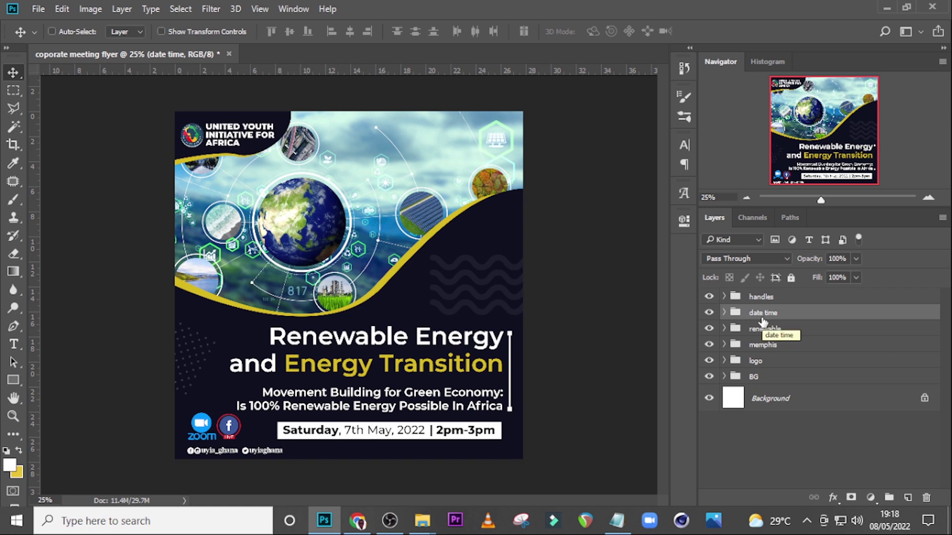
# - Nudge the Movement Building for Green Economy text in the renewable group slightly up
pyautogui.click(724, 329)
pyautogui.click(778, 439)
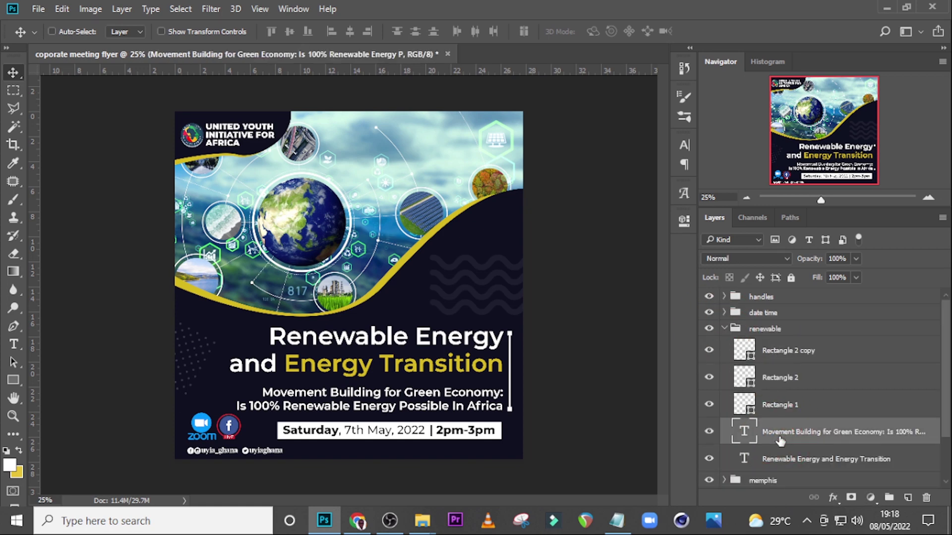
pyautogui.hotkey('shift', 'Up')
pyautogui.hotkey('shift', 'Up')
pyautogui.hotkey('shift', 'Up')
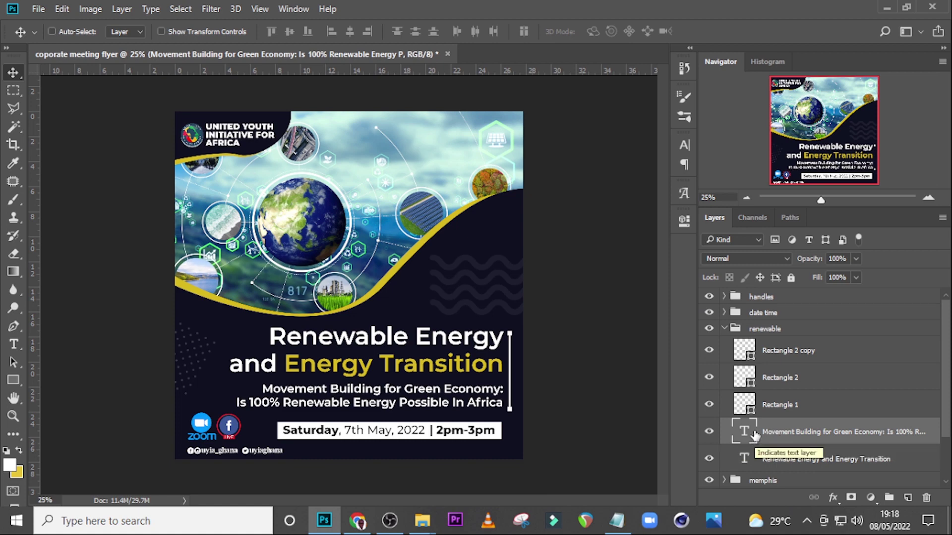
# - Move Rectangle 2 copy, Rectangle 2 and Rectangle 1 slightly up together and collapse the renewable group
pyautogui.click(759, 350)
pyautogui.keyDown('ctrl'); pyautogui.click(771, 380); pyautogui.keyUp('ctrl')
pyautogui.keyDown('ctrl'); pyautogui.click(779, 407); pyautogui.keyUp('ctrl')
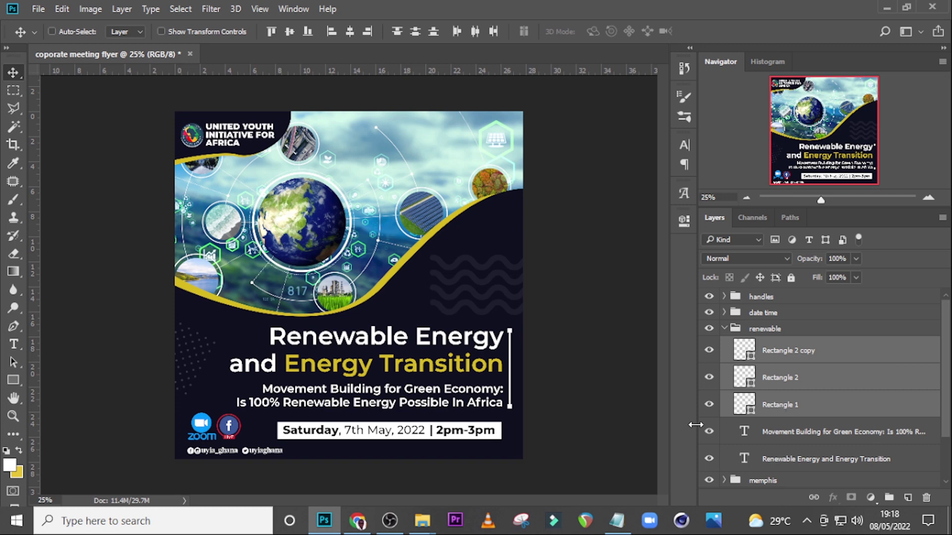
pyautogui.click(729, 313)
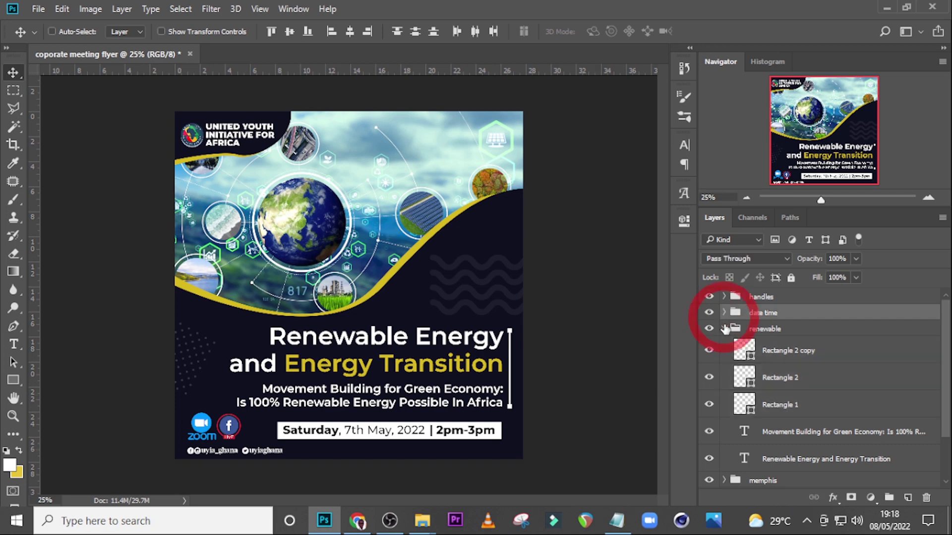
pyautogui.click(724, 329)
# - Scale the fb live and Daco_4213063 icons in the handles group down slightly and nudge them down towards the social-media handles
pyautogui.click(724, 297)
pyautogui.scroll(-5, 772, 428)
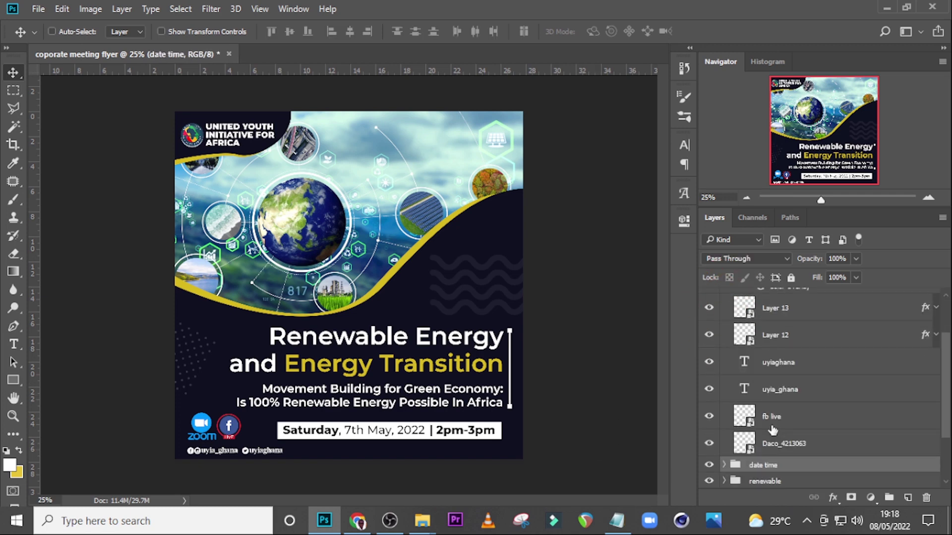
pyautogui.click(763, 379)
pyautogui.keyDown('ctrl'); pyautogui.click(770, 353); pyautogui.keyUp('ctrl')
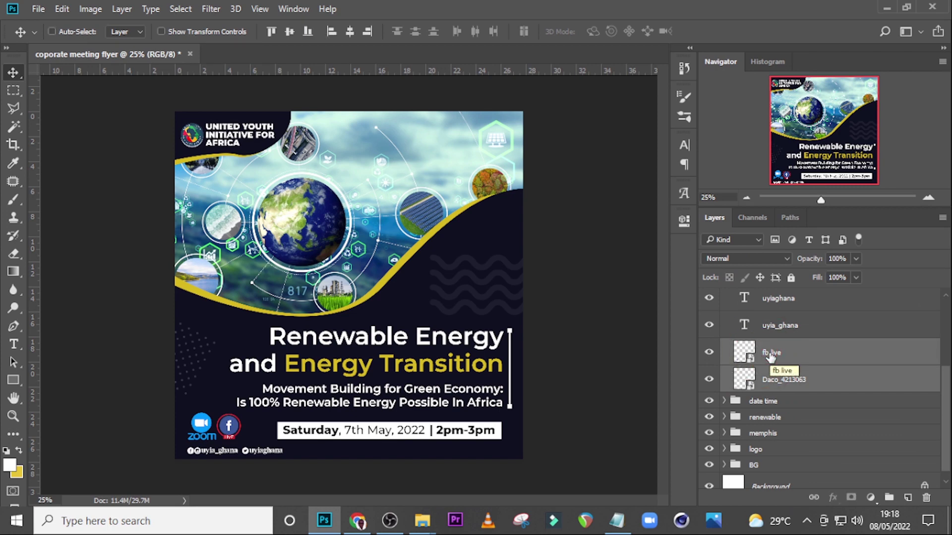
pyautogui.hotkey('ctrl', 't')
pyautogui.moveTo(242, 414)
pyautogui.mouseDown()
pyautogui.moveTo(271, 389)
pyautogui.moveTo(236, 417)
pyautogui.mouseUp()
pyautogui.press('Return')
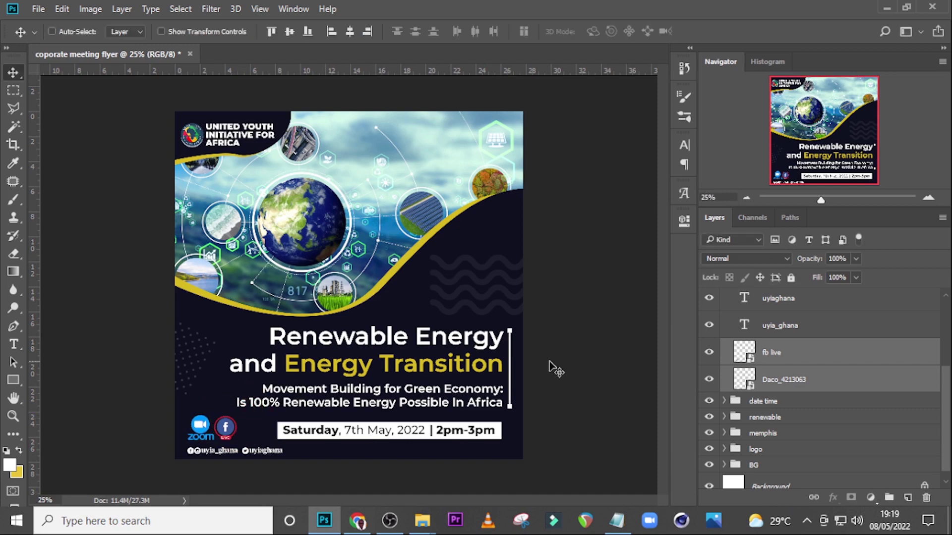
pyautogui.hotkey('shift', 'Down')
pyautogui.hotkey('shift', 'Down')
pyautogui.hotkey('shift', 'Down')
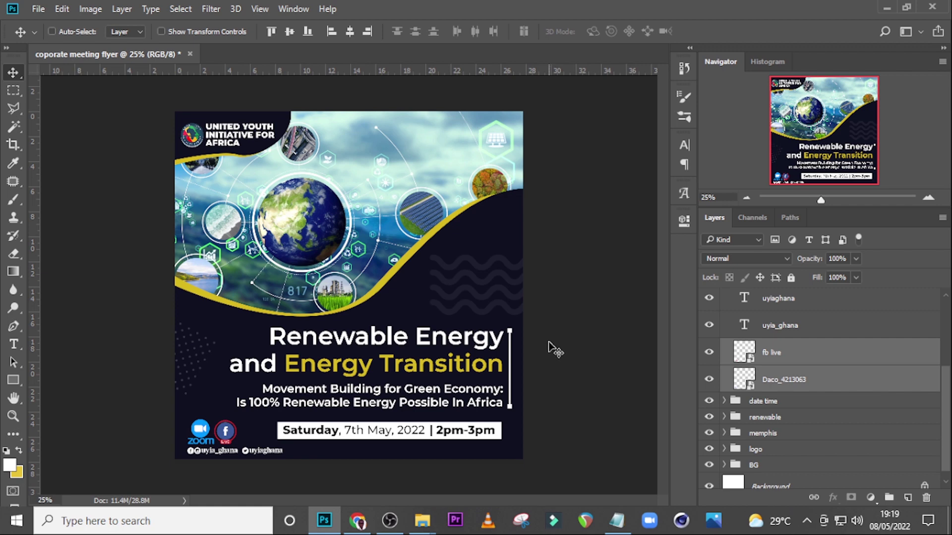
# - Collapse the handles group and nudge the whole group slightly up
pyautogui.scroll(5, 744, 321)
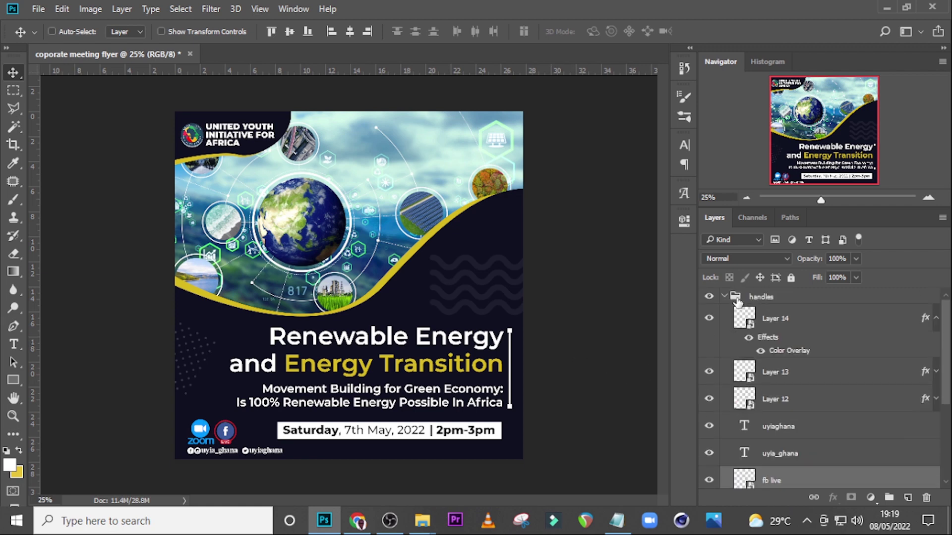
pyautogui.click(725, 297)
pyautogui.click(760, 298)
pyautogui.hotkey('shift', 'Up')
pyautogui.hotkey('shift', 'Up')
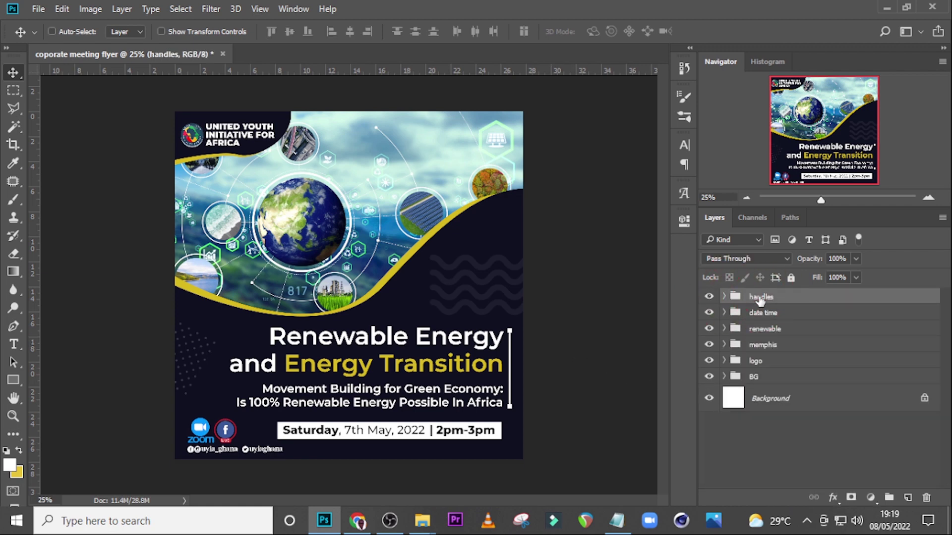
pyautogui.hotkey('shift', 'Down')
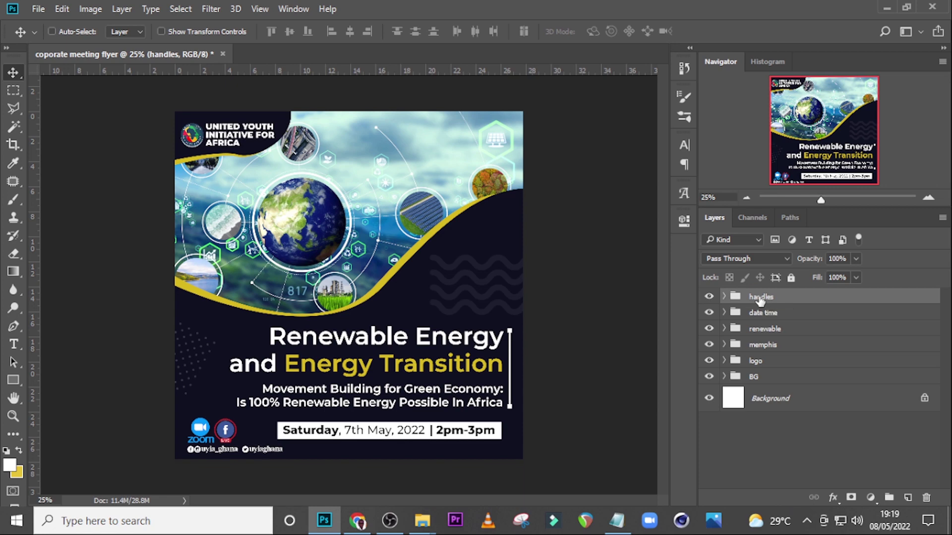